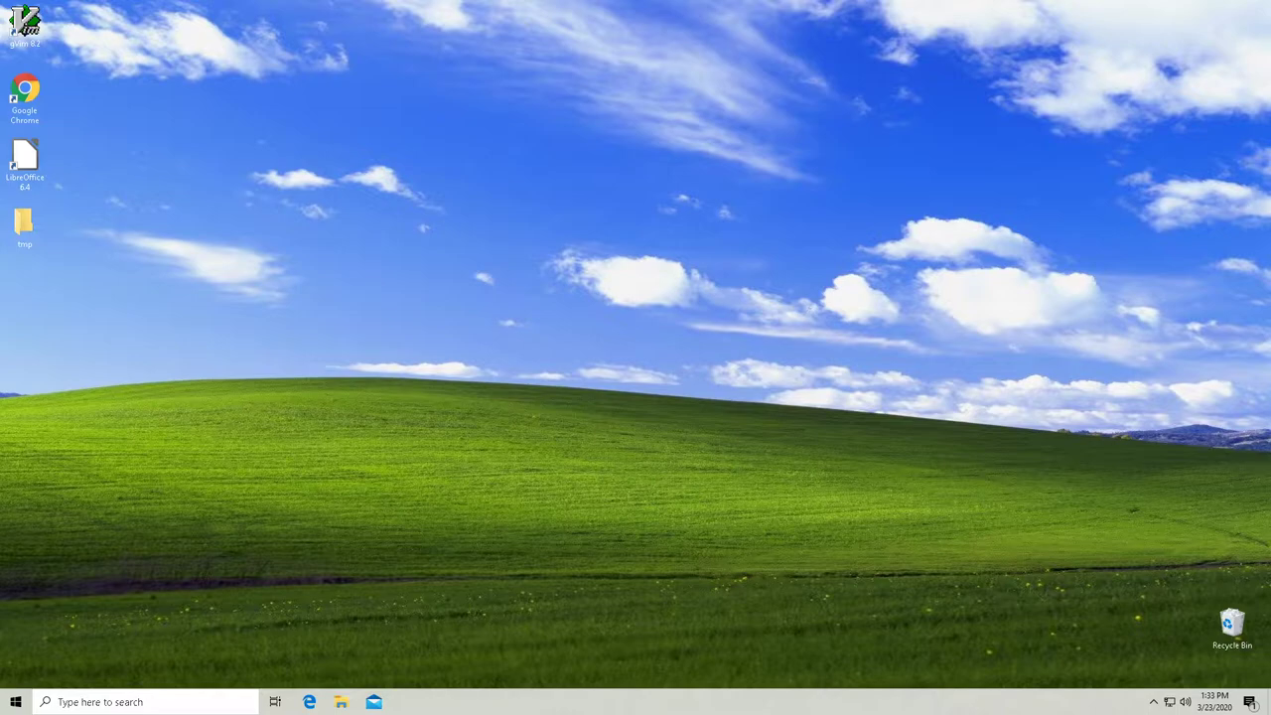
- Open Task Manager's list of startup programs and disable Microsoft OneDrive
{"action": "right_click", "coordinate": [455, 702]}
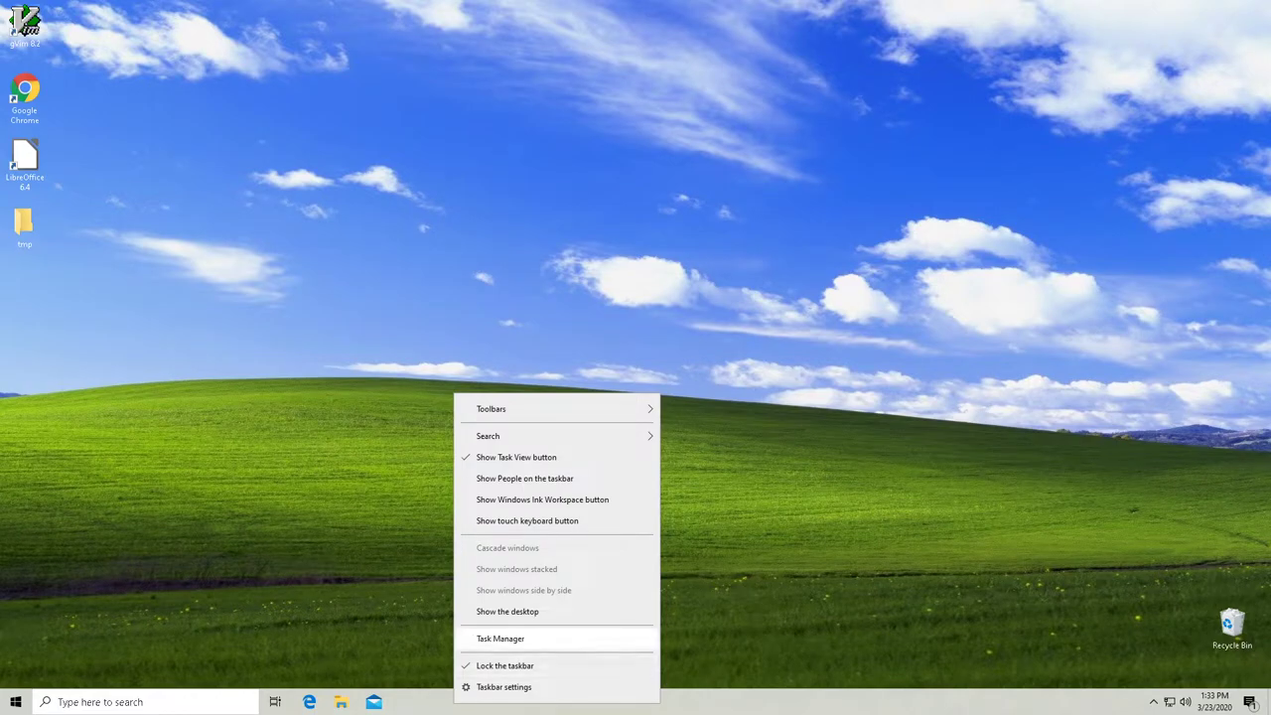
{"action": "left_click", "coordinate": [500, 639]}
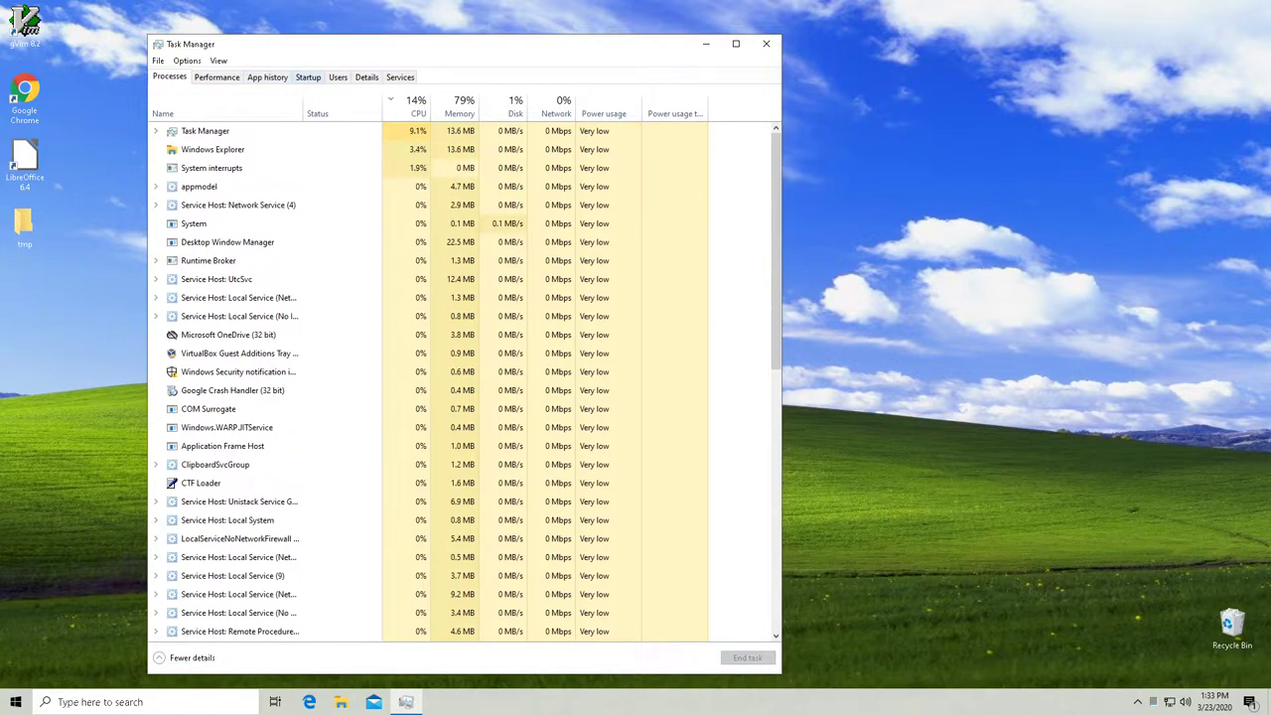
{"action": "left_click", "coordinate": [307, 77]}
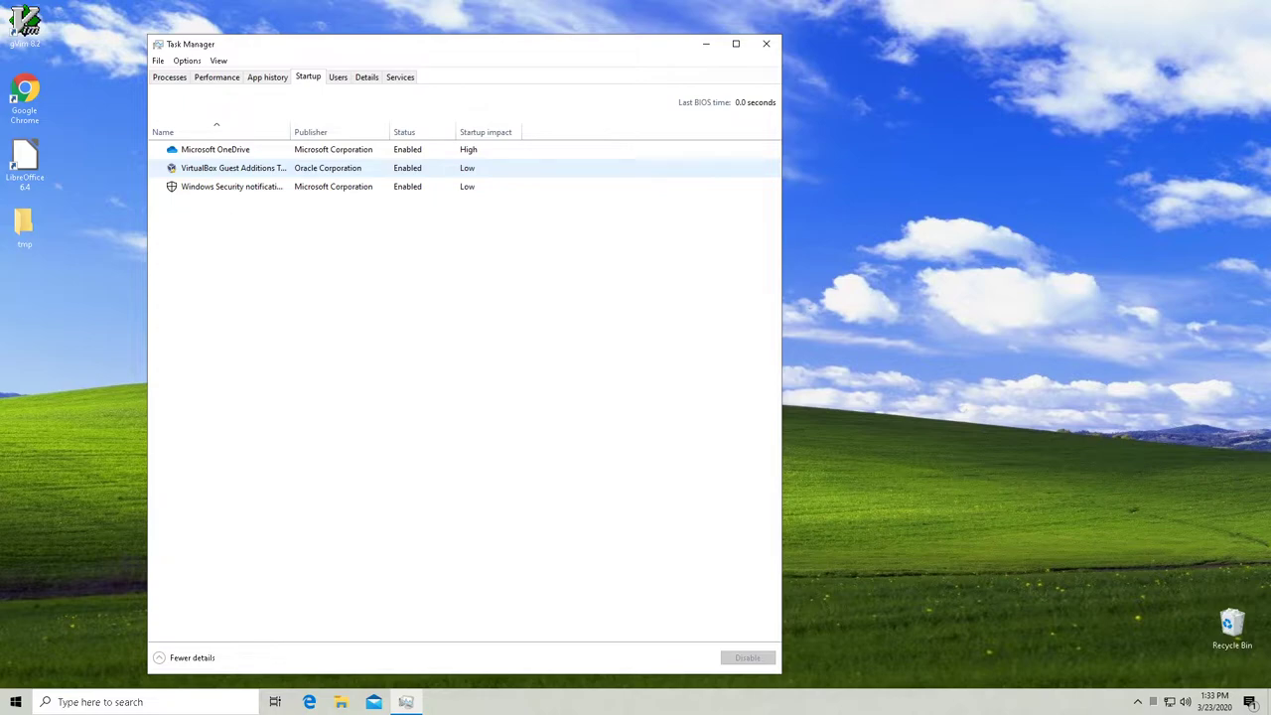
{"action": "left_click", "coordinate": [216, 148]}
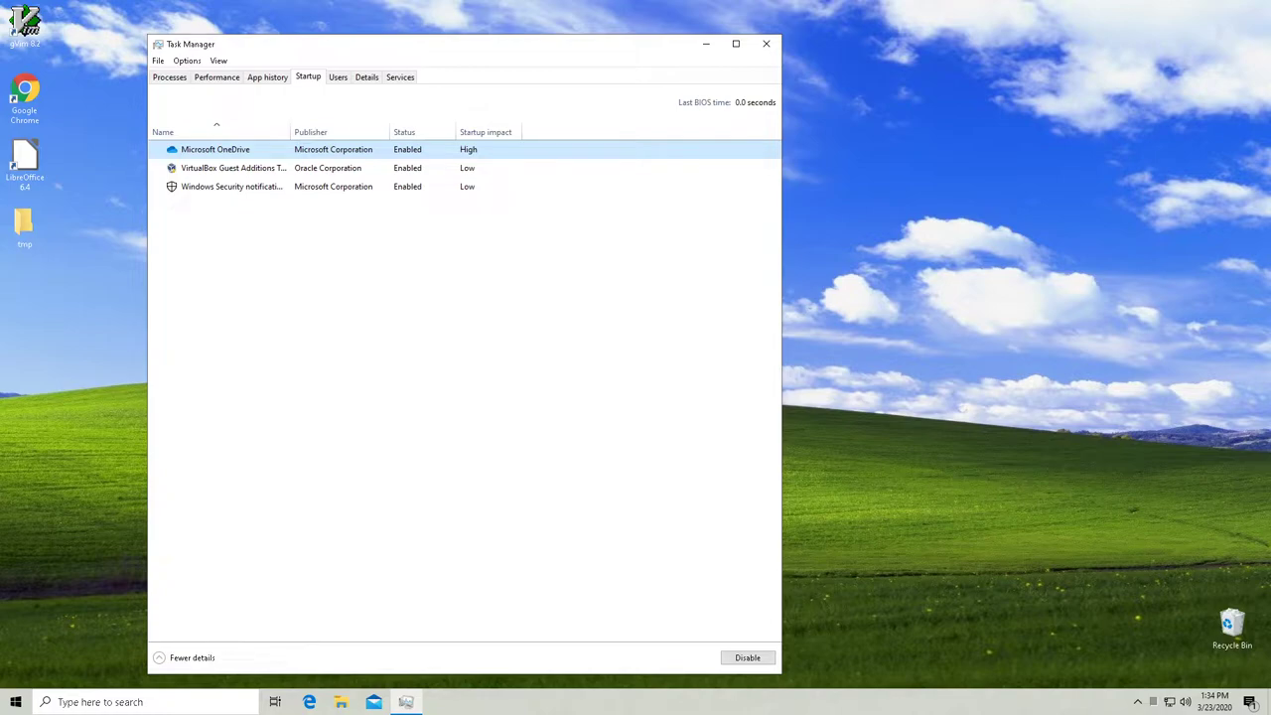
{"action": "right_click", "coordinate": [344, 148]}
{"action": "key", "text": "Up"}
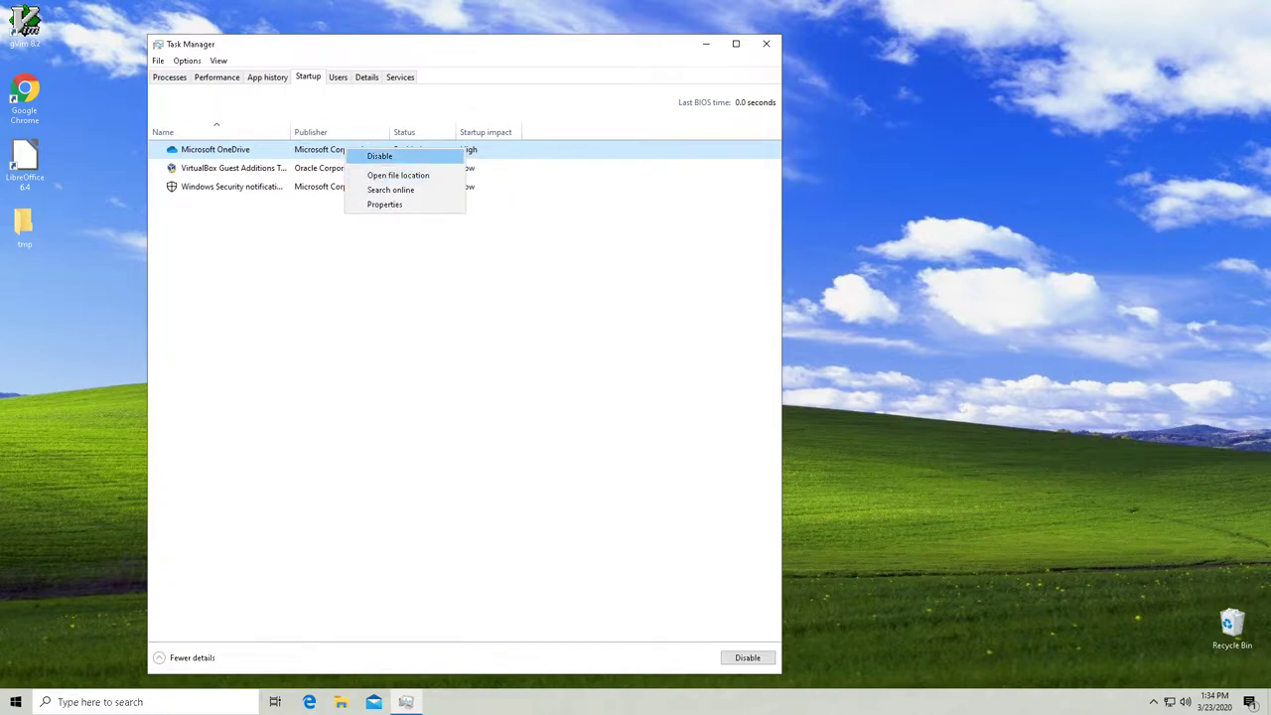
{"action": "key", "text": "Return"}
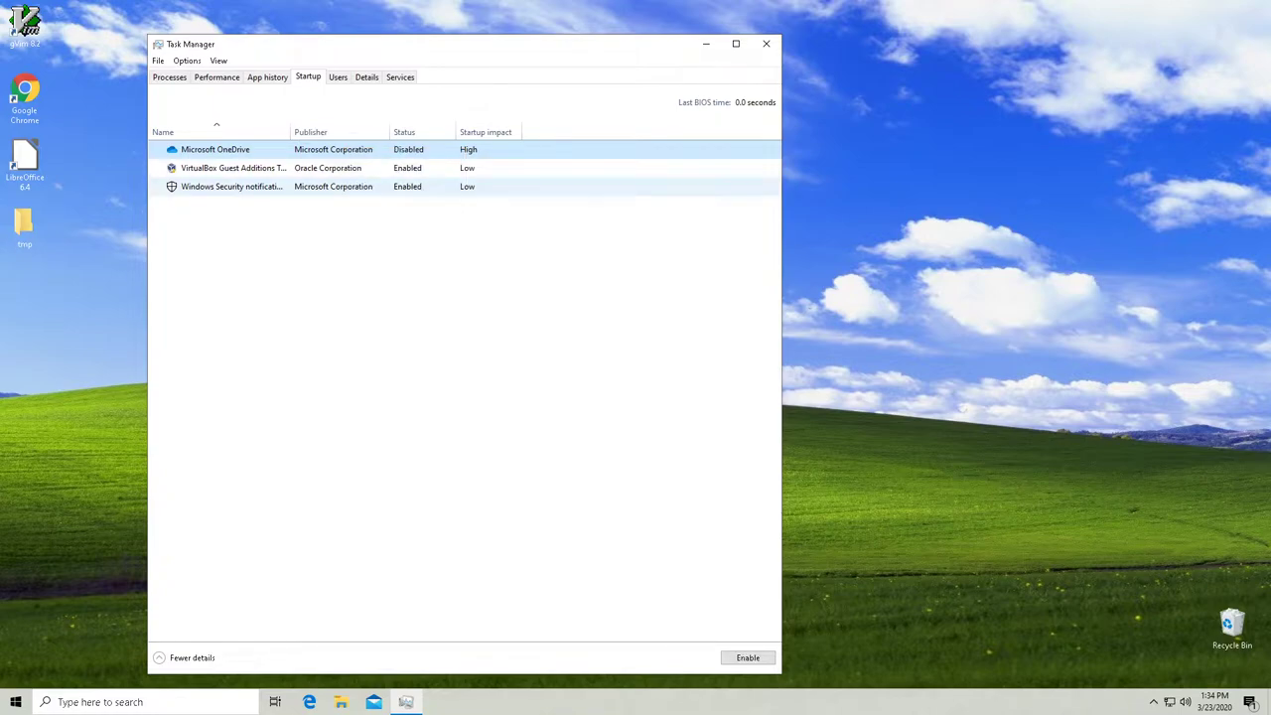
- Disable the Windows Security notification entry in the startup programs
{"action": "right_click", "coordinate": [405, 187]}
{"action": "key", "text": "Down"}
{"action": "key", "text": "Return"}
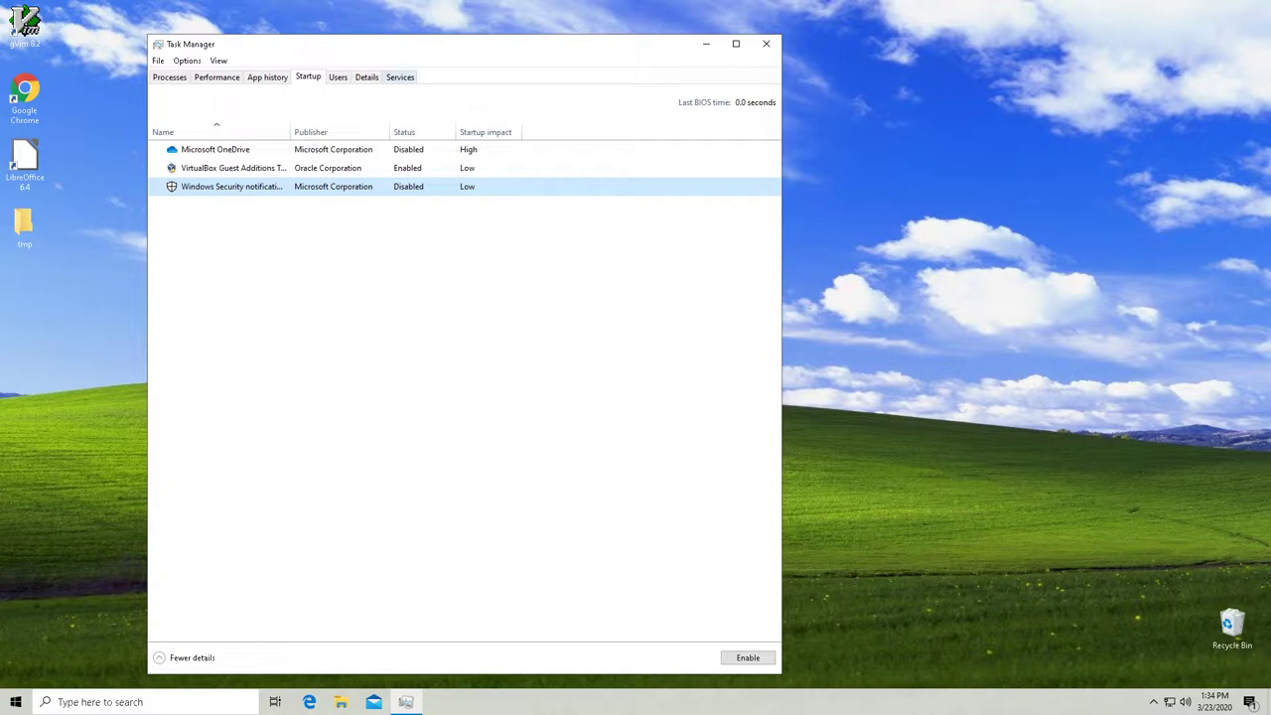
- Examine the services list in Task Manager and the actions offered for the Appinfo service, and close Task Manager
{"action": "left_click", "coordinate": [399, 77]}
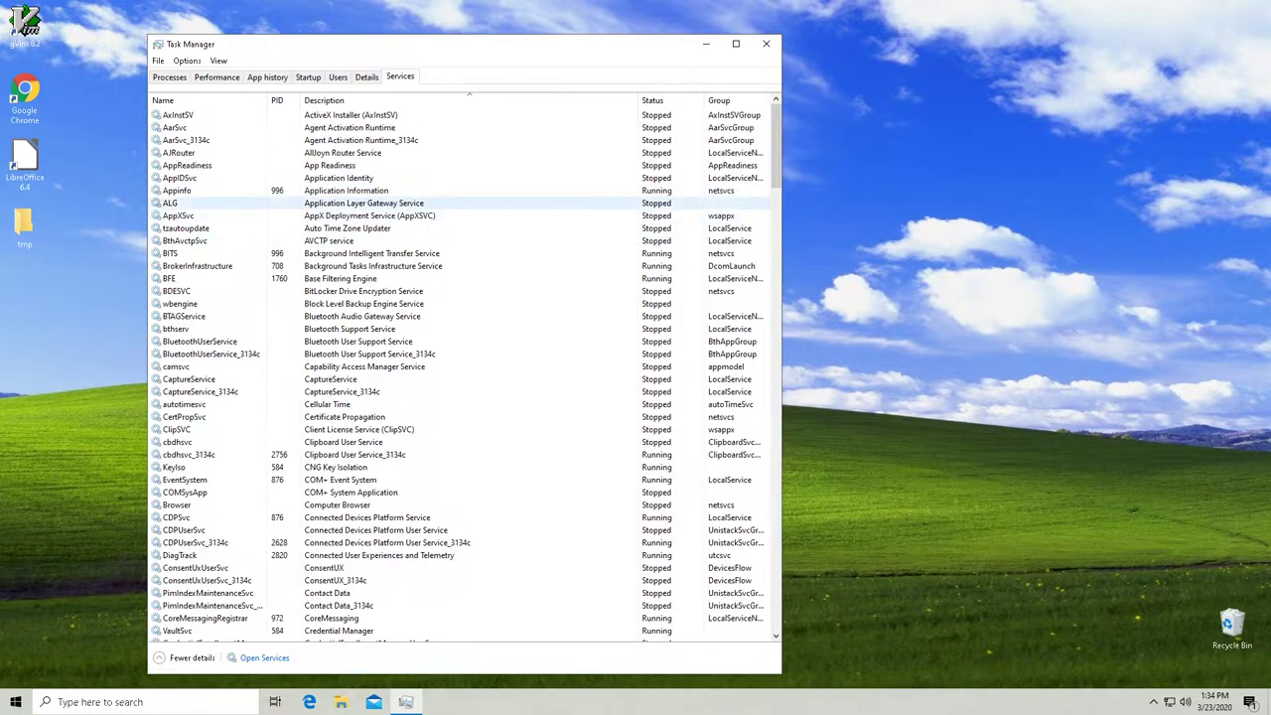
{"action": "right_click", "coordinate": [356, 189]}
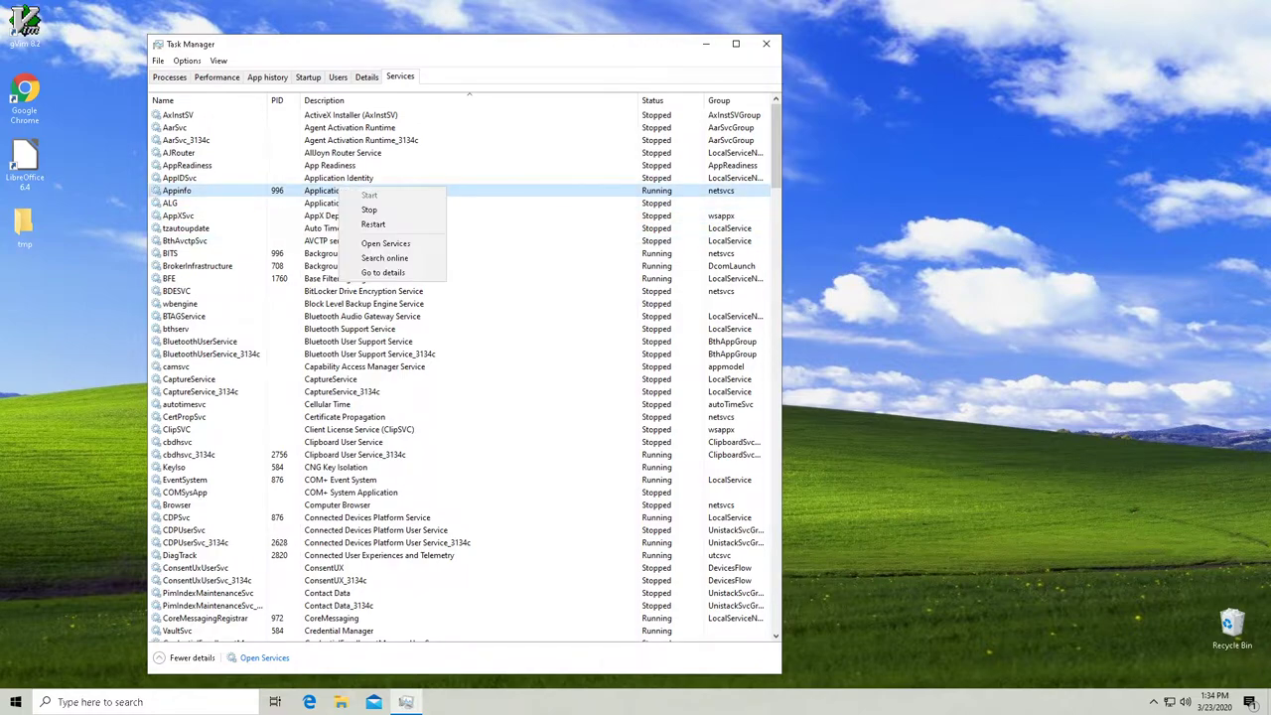
{"action": "key", "text": "Escape"}
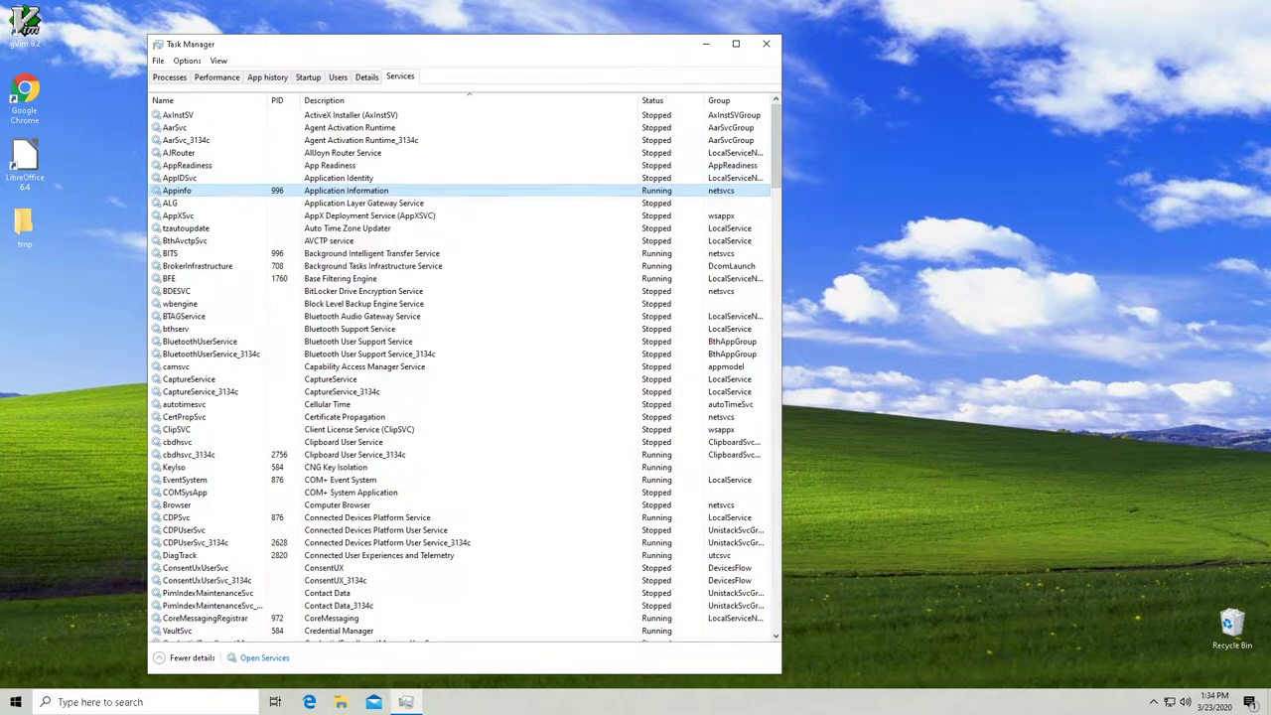
{"action": "left_click_drag", "start_coordinate": [471, 45], "coordinate": [837, 40]}
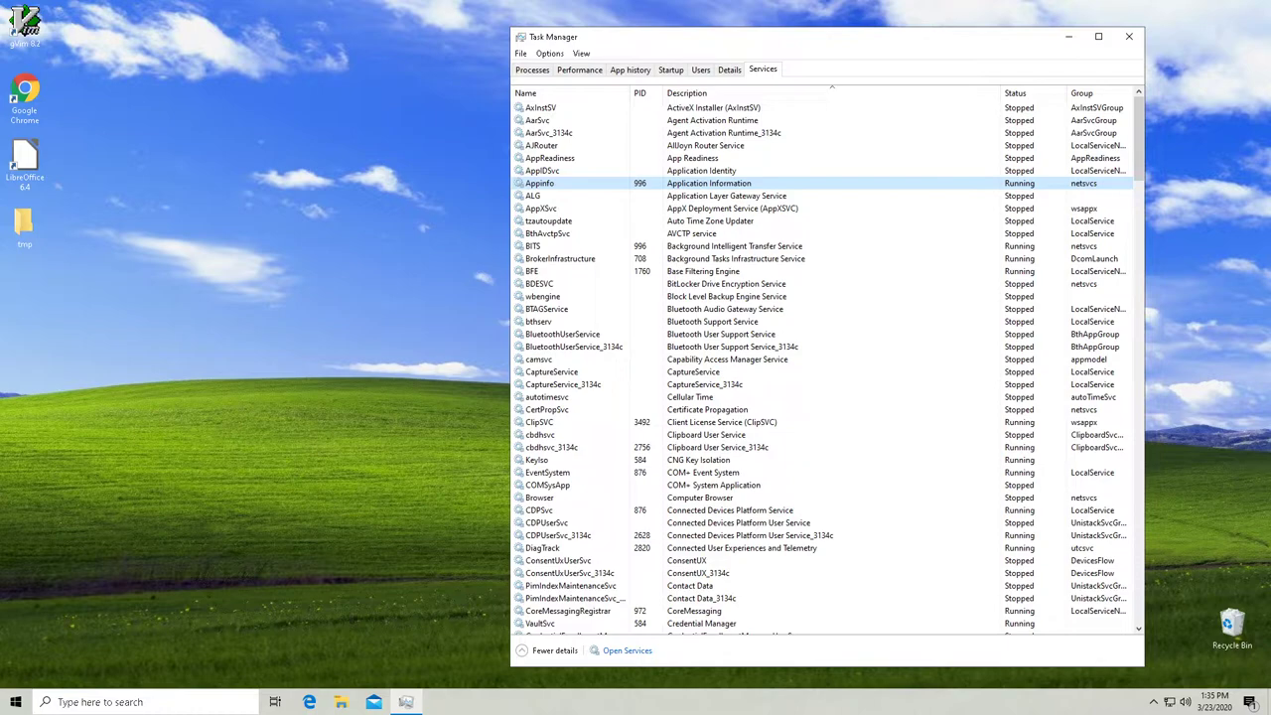
{"action": "left_click", "coordinate": [1129, 36]}
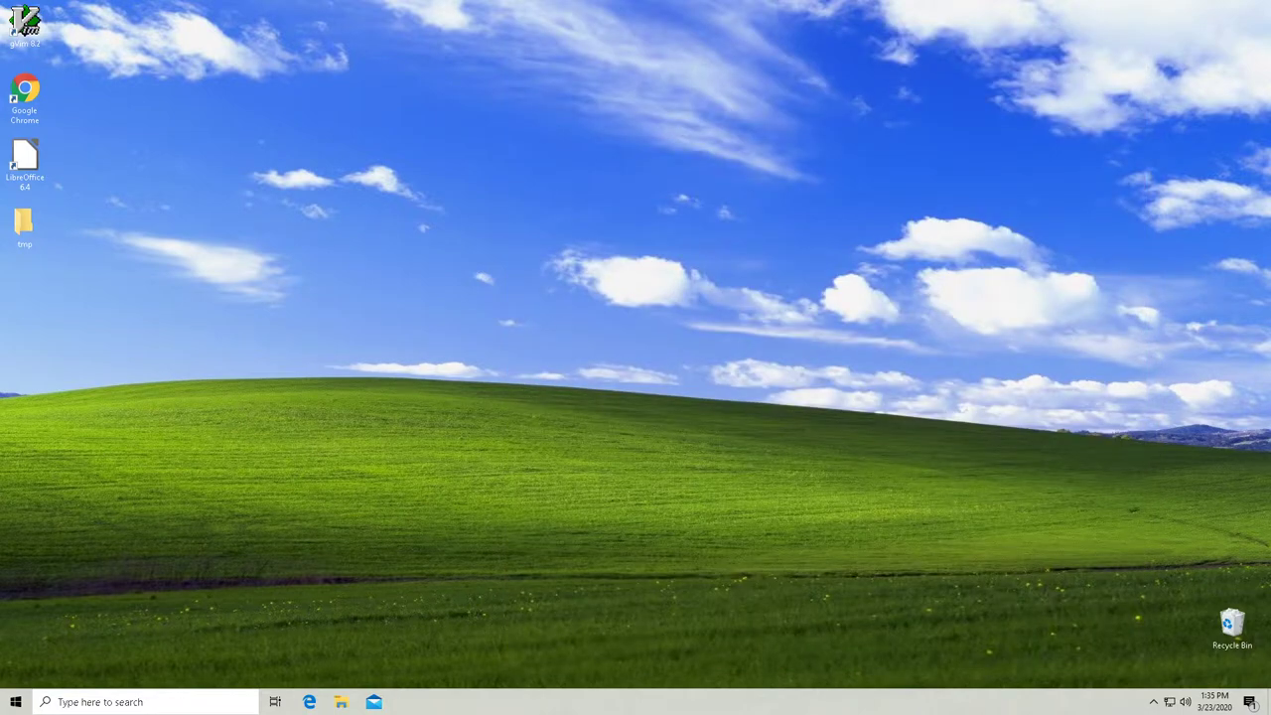
- Run services.msc to open the Services console and maximize its window, keeping the services sorted by name
{"action": "key", "text": "super+r"}
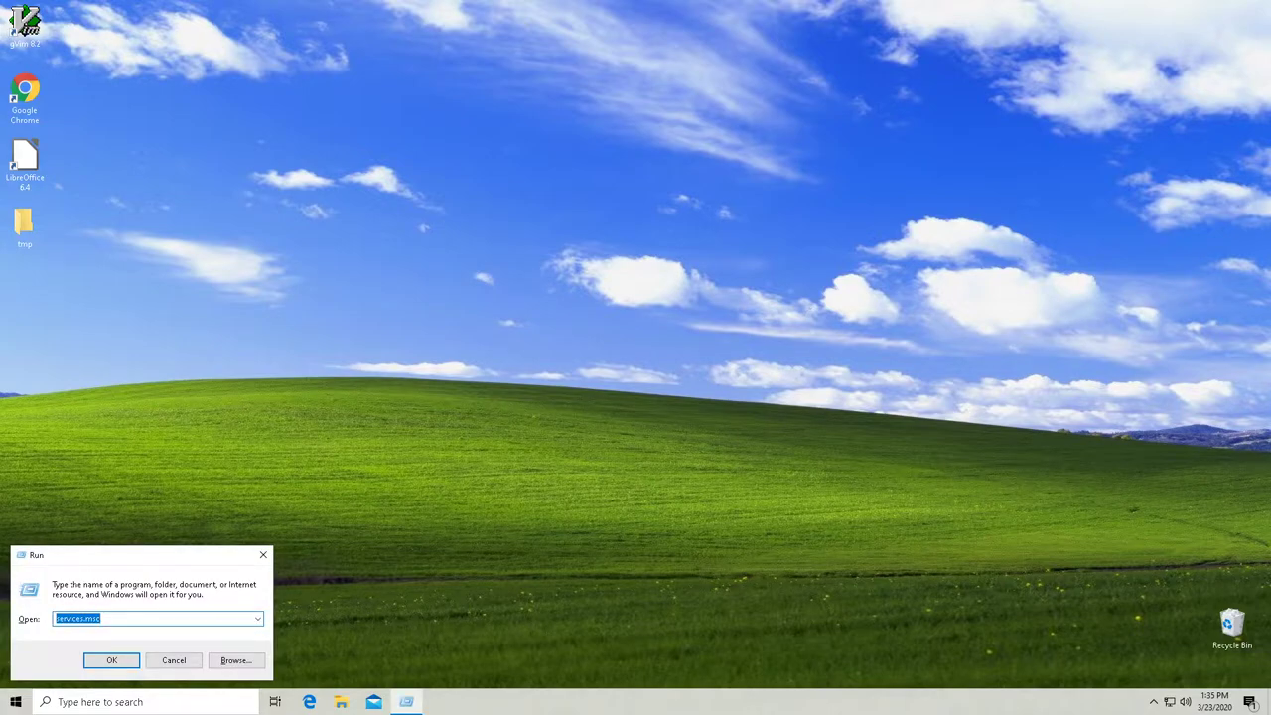
{"action": "left_click_drag", "start_coordinate": [94, 558], "coordinate": [536, 288]}
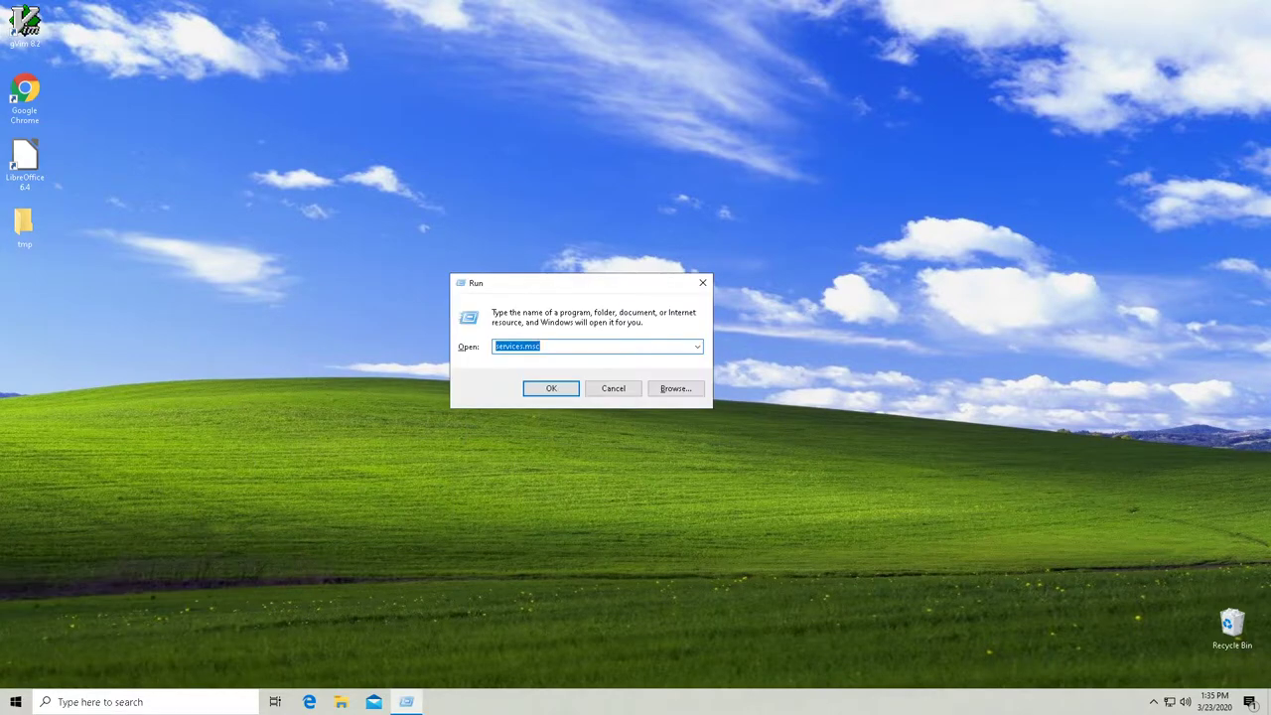
{"action": "left_click", "coordinate": [511, 346]}
{"action": "key", "text": "Return"}
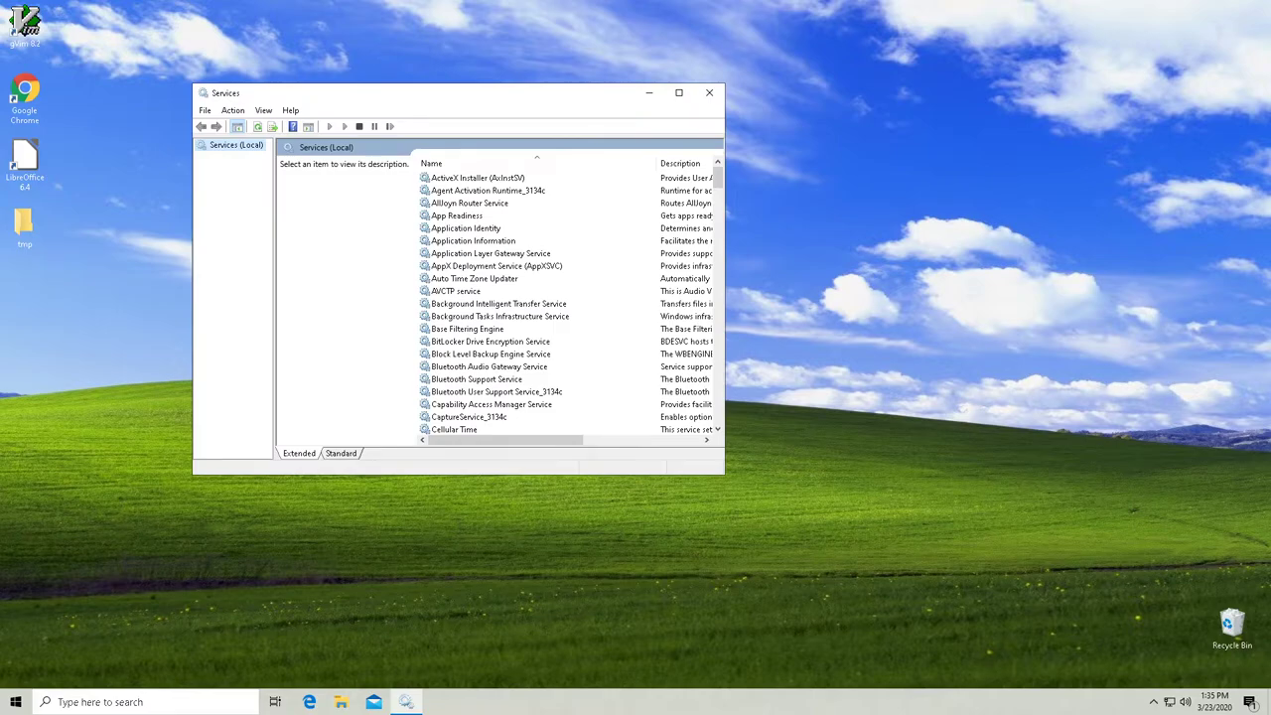
{"action": "left_click", "coordinate": [678, 93]}
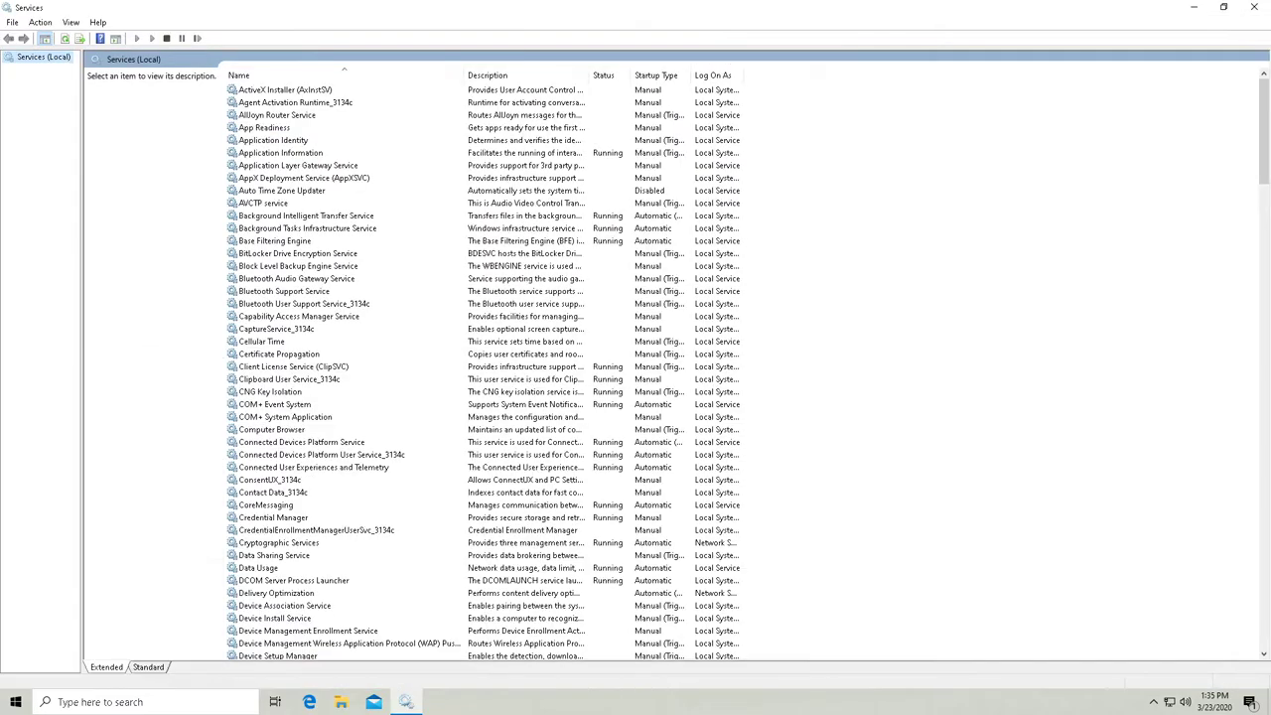
{"action": "left_click", "coordinate": [344, 75]}
{"action": "left_click", "coordinate": [344, 76]}
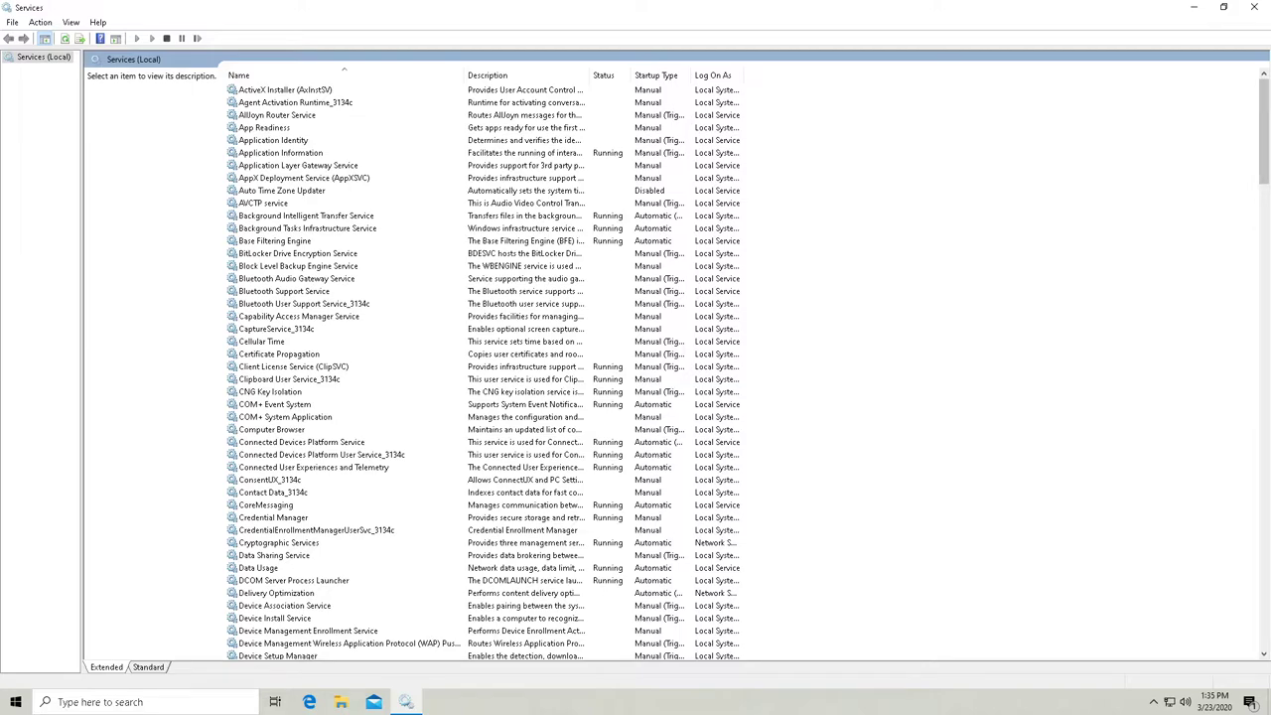
- Stop the Connected User Experiences and Telemetry service
{"action": "scroll", "coordinate": [487, 368], "scroll_direction": "down", "scroll_amount": 3}
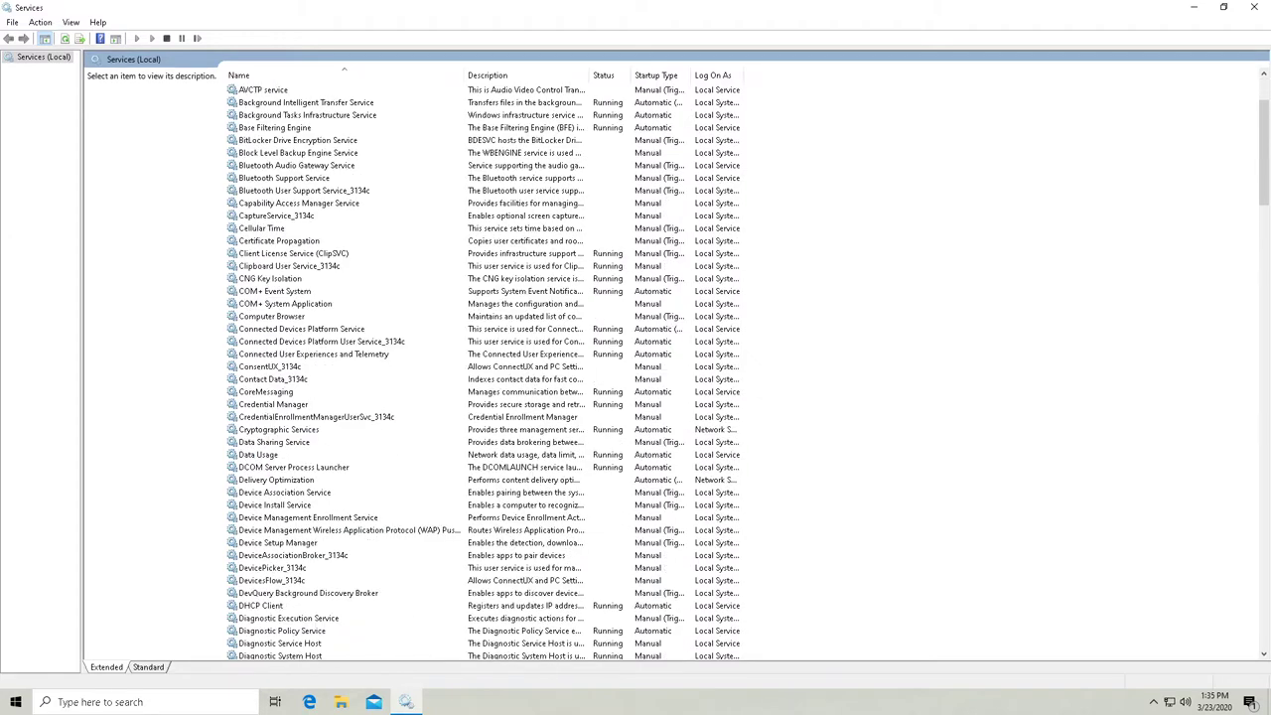
{"action": "scroll", "coordinate": [486, 367], "scroll_direction": "down", "scroll_amount": 1}
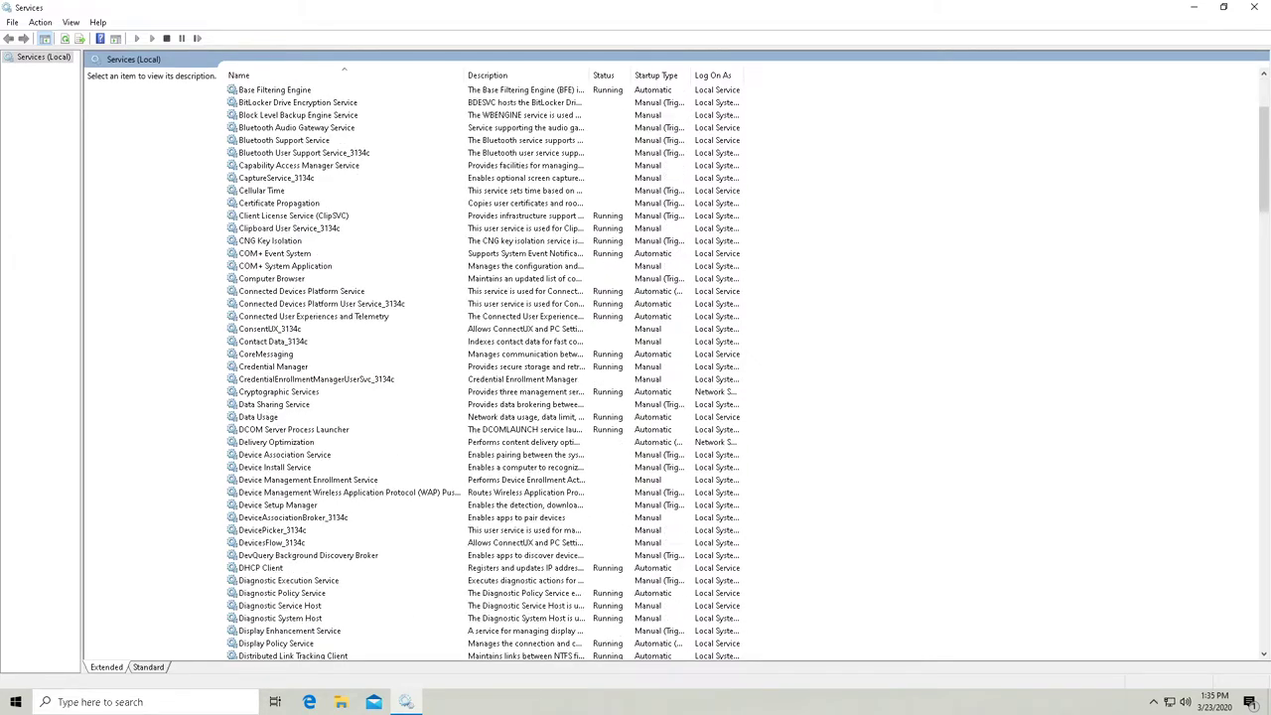
{"action": "left_click", "coordinate": [313, 316]}
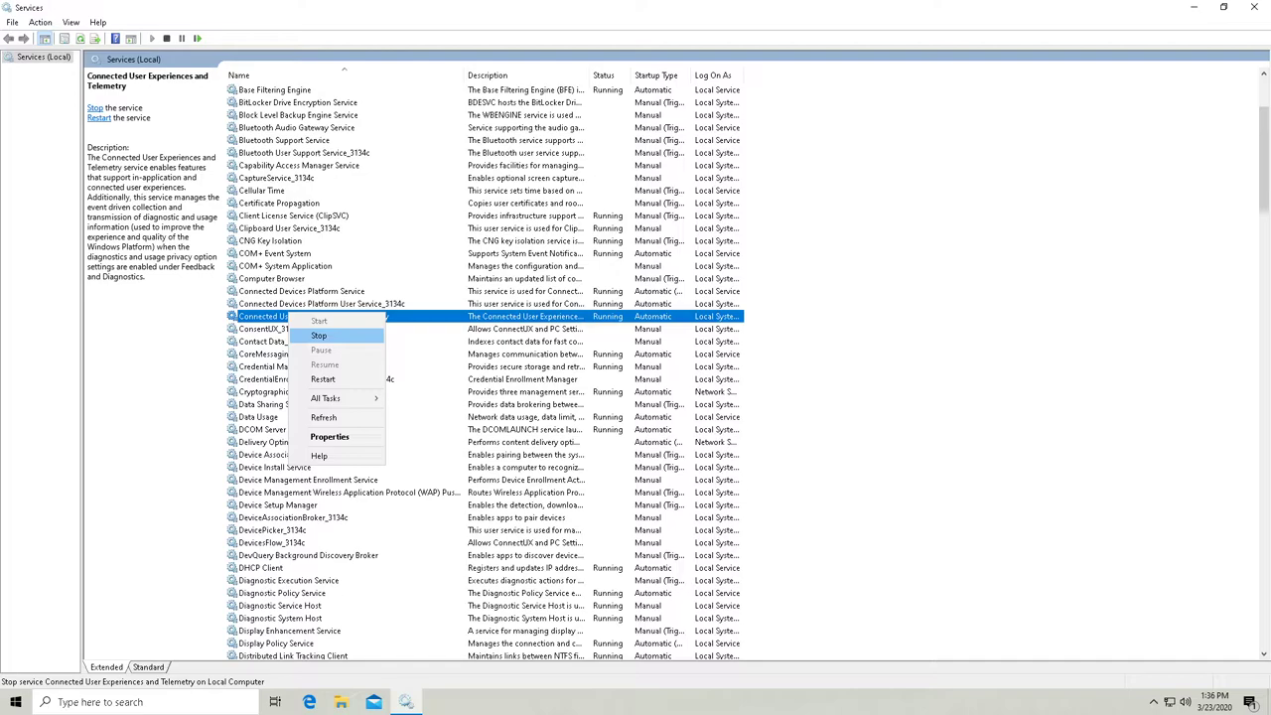
{"action": "left_click", "coordinate": [317, 335]}
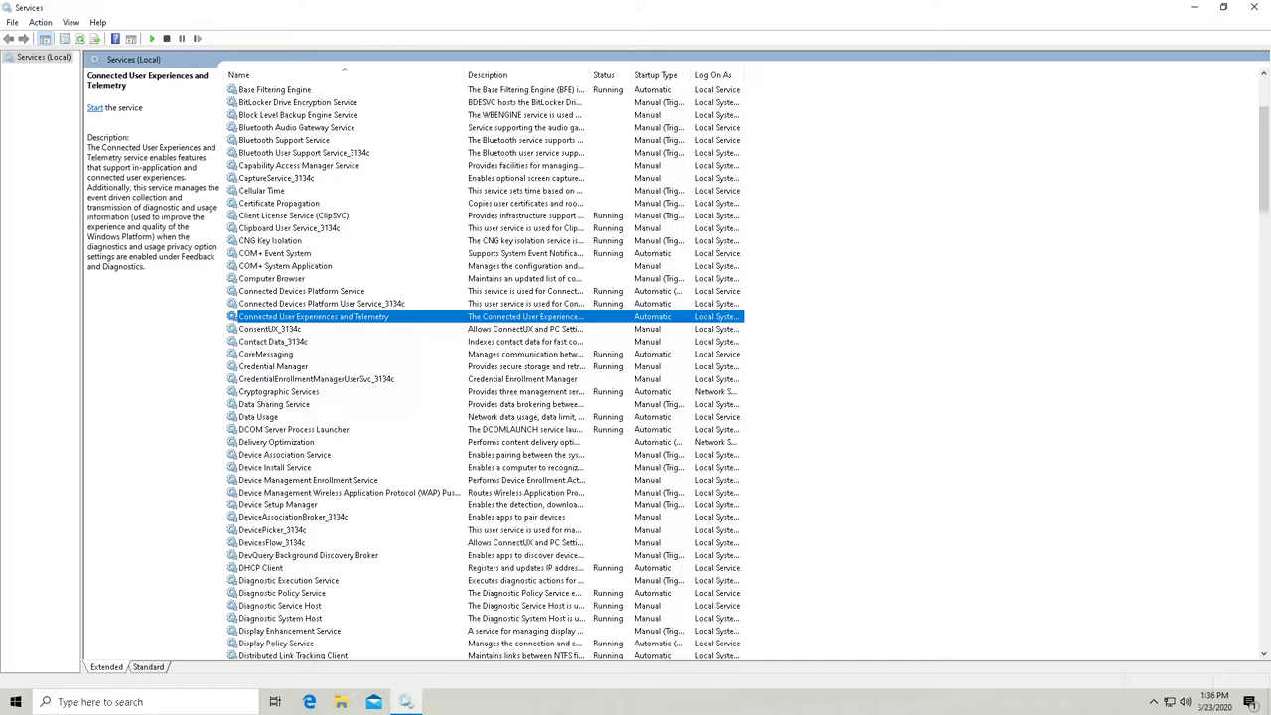
- Set the startup type of Connected User Experiences and Telemetry to Disabled and apply the change
{"action": "right_click", "coordinate": [380, 317]}
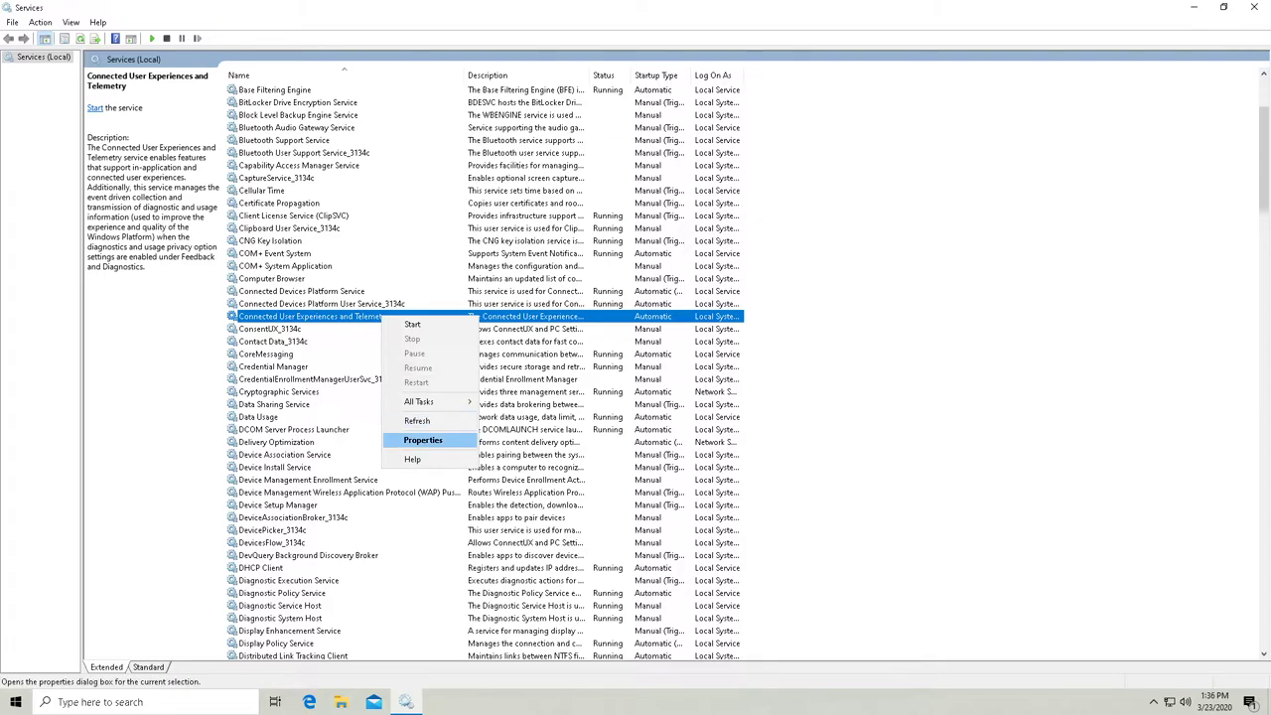
{"action": "left_click", "coordinate": [423, 440]}
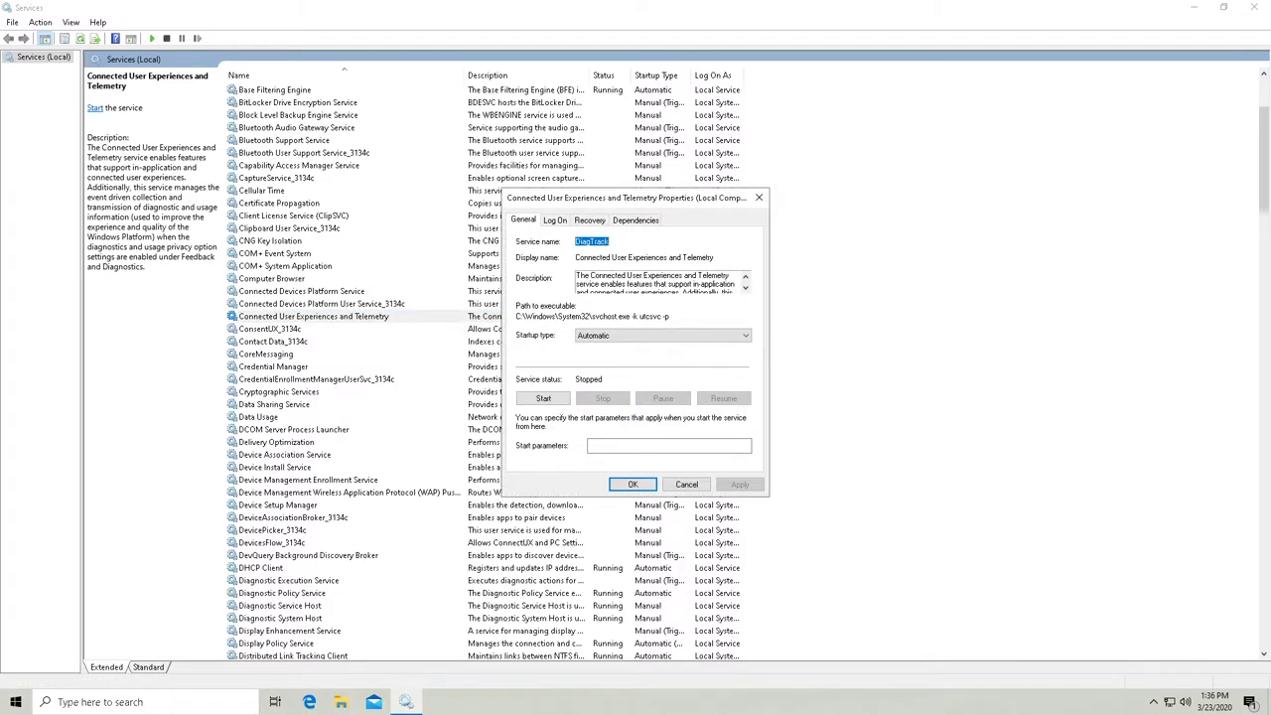
{"action": "left_click", "coordinate": [662, 335]}
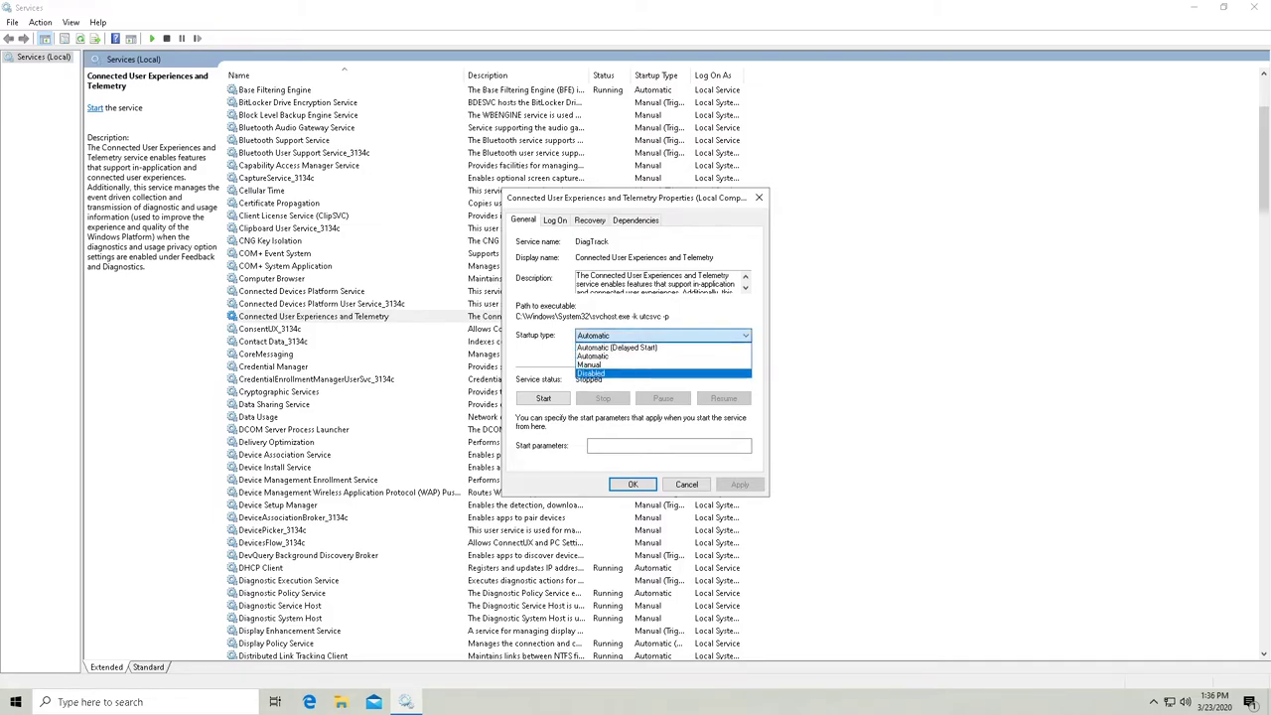
{"action": "left_click", "coordinate": [662, 373]}
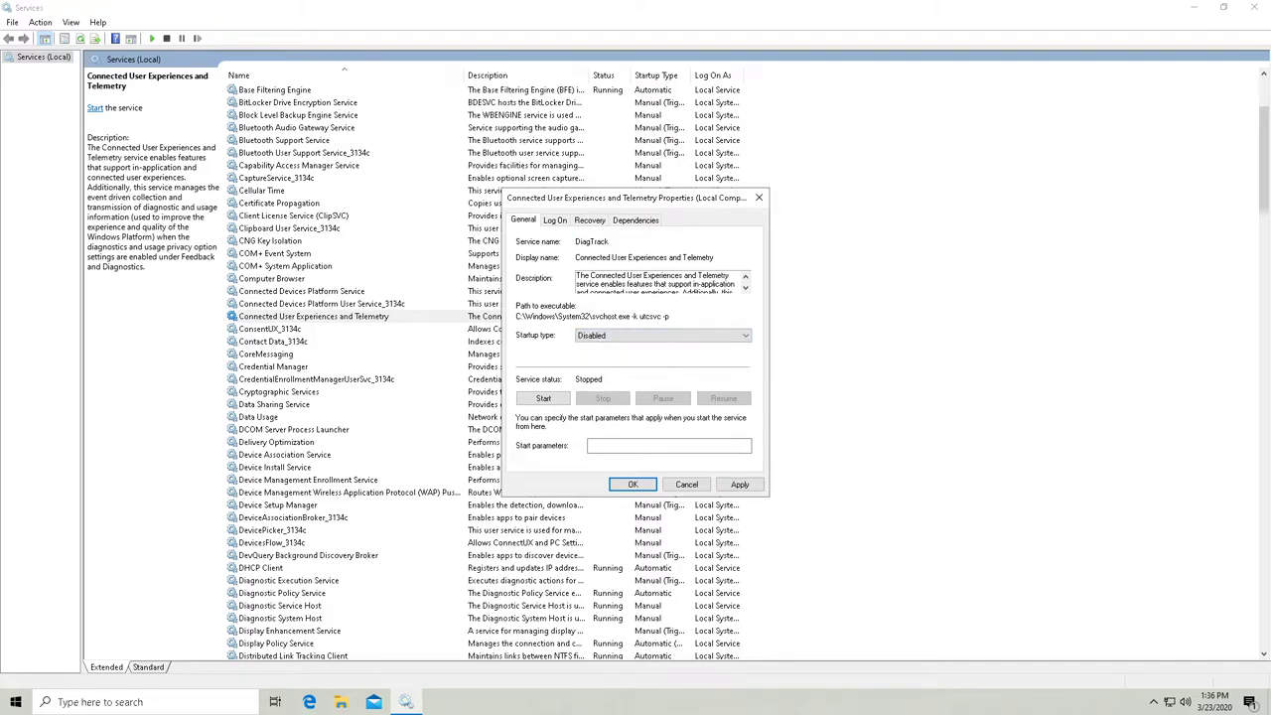
{"action": "left_click", "coordinate": [739, 483]}
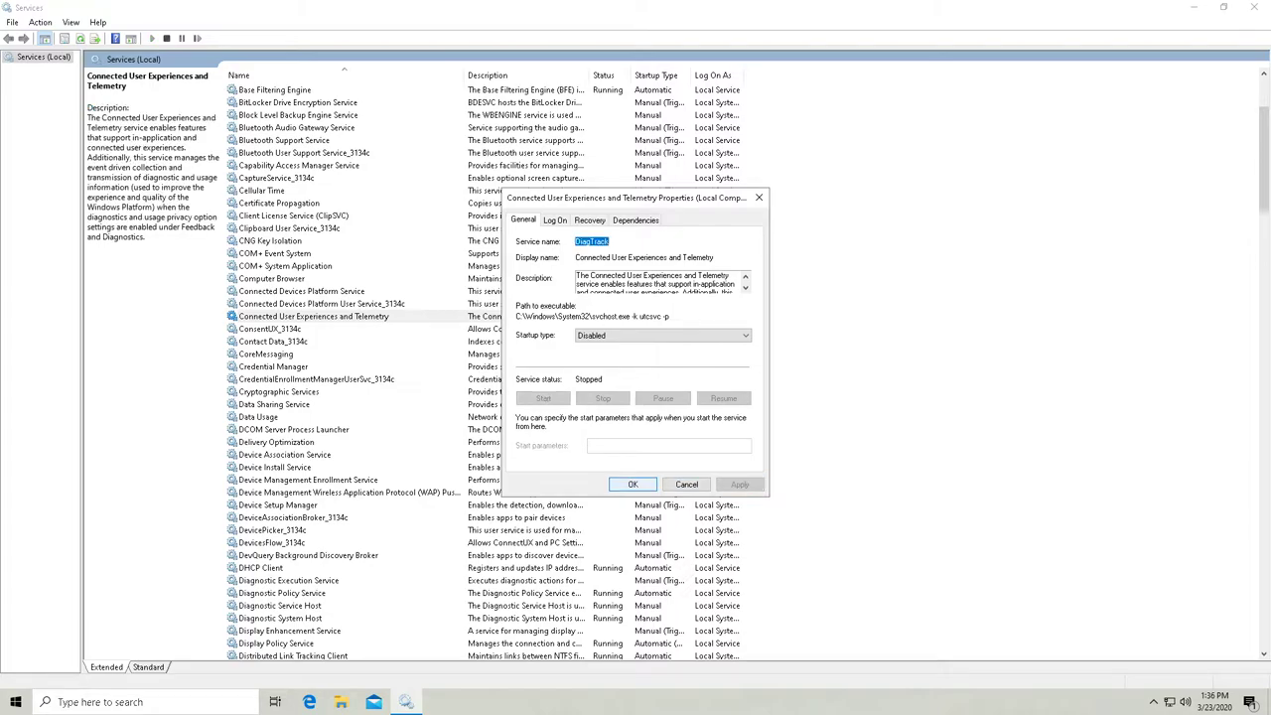
{"action": "key", "text": "Return"}
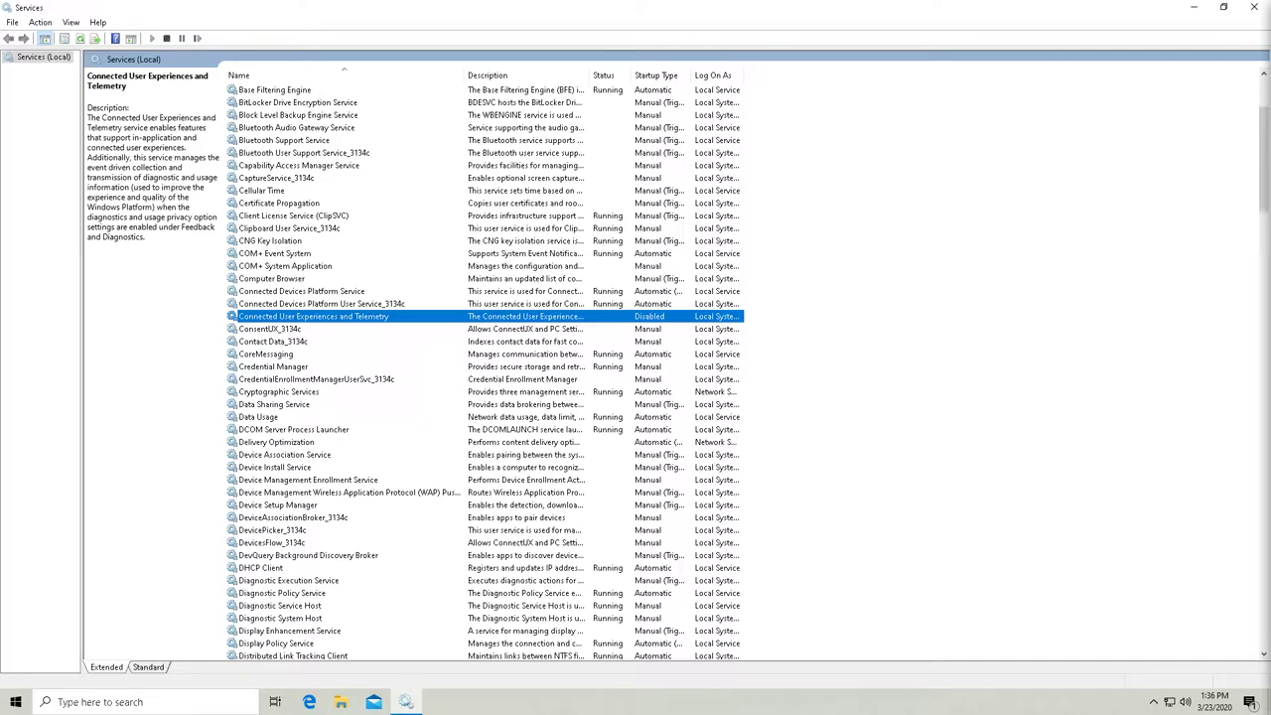
- Stop the Diagnostic Policy Service
{"action": "scroll", "coordinate": [484, 368], "scroll_direction": "down", "scroll_amount": 3}
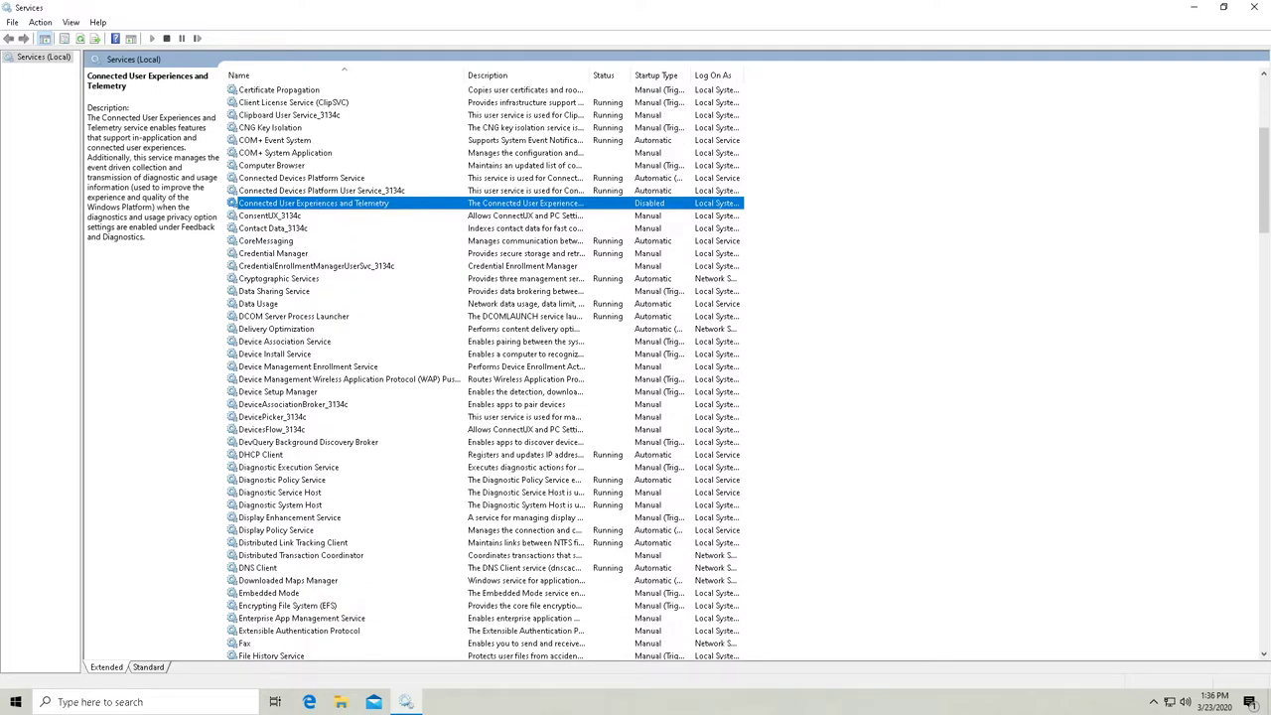
{"action": "left_click", "coordinate": [315, 480]}
{"action": "right_click", "coordinate": [319, 480]}
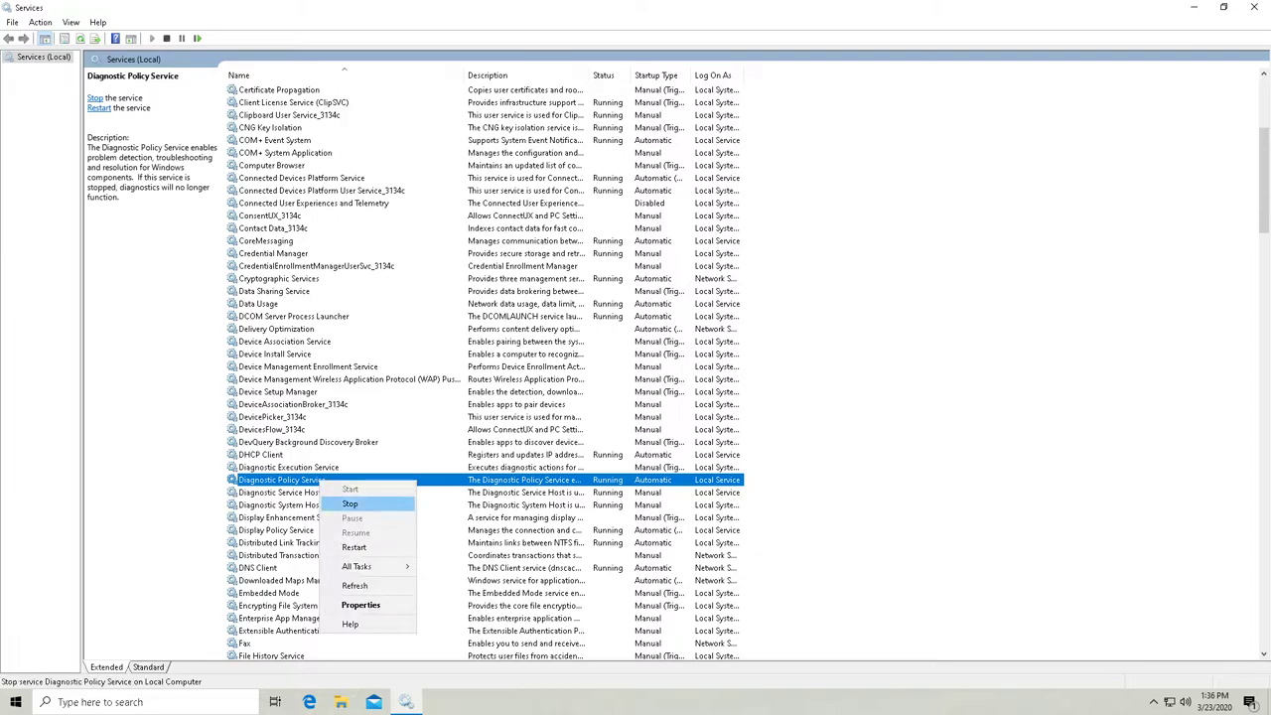
{"action": "left_click", "coordinate": [350, 503]}
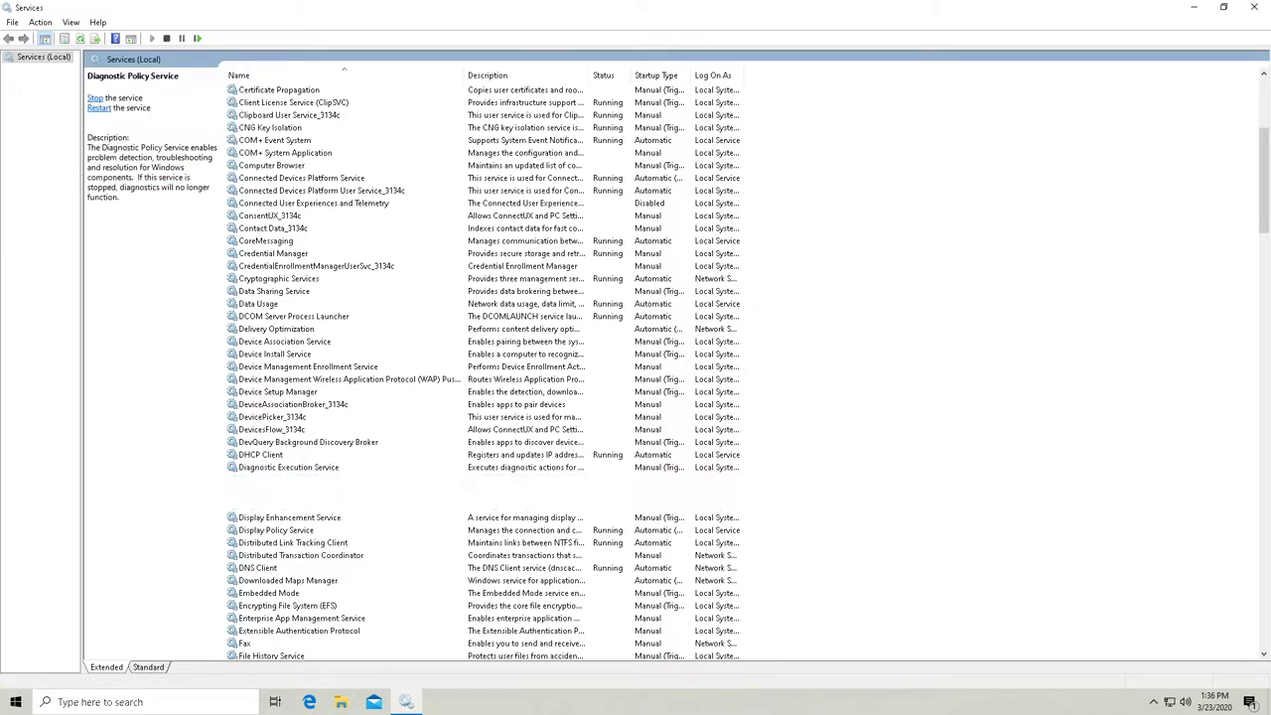
- Set the startup type of the Diagnostic Policy Service to Disabled and apply the change
{"action": "right_click", "coordinate": [319, 480]}
{"action": "left_click", "coordinate": [343, 604]}
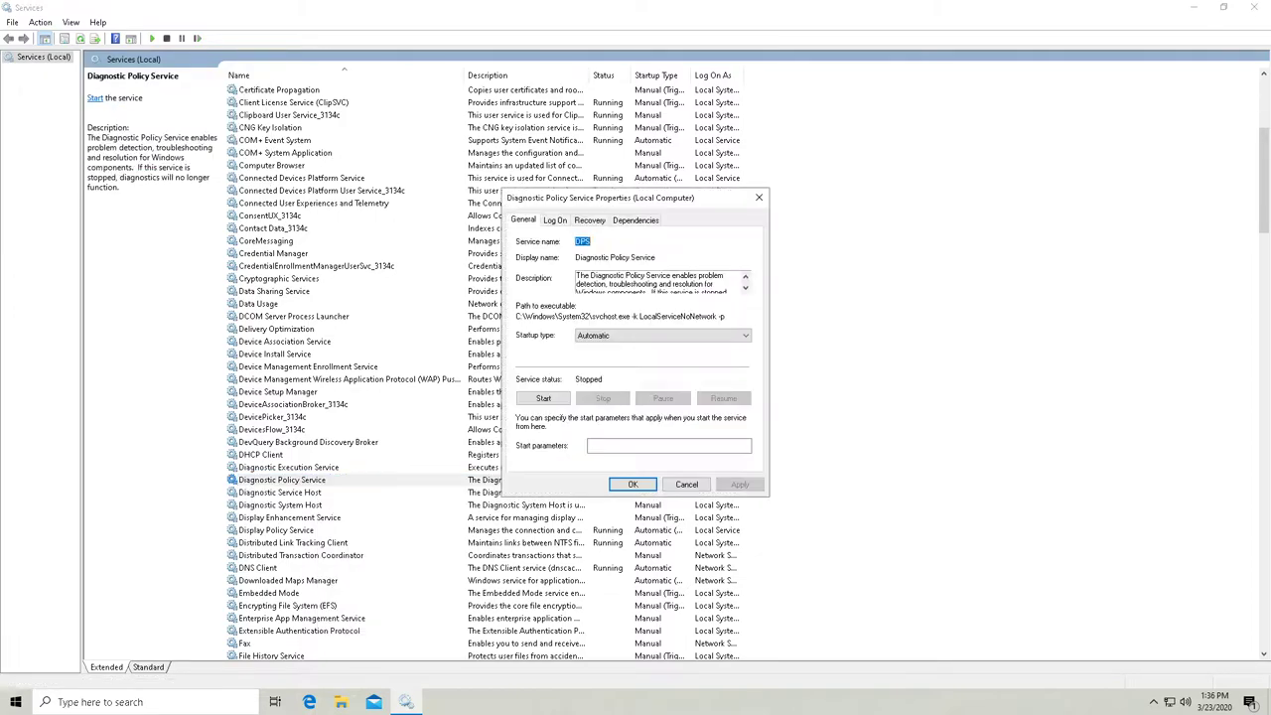
{"action": "left_click", "coordinate": [663, 335]}
{"action": "left_click", "coordinate": [606, 376]}
{"action": "left_click", "coordinate": [740, 484]}
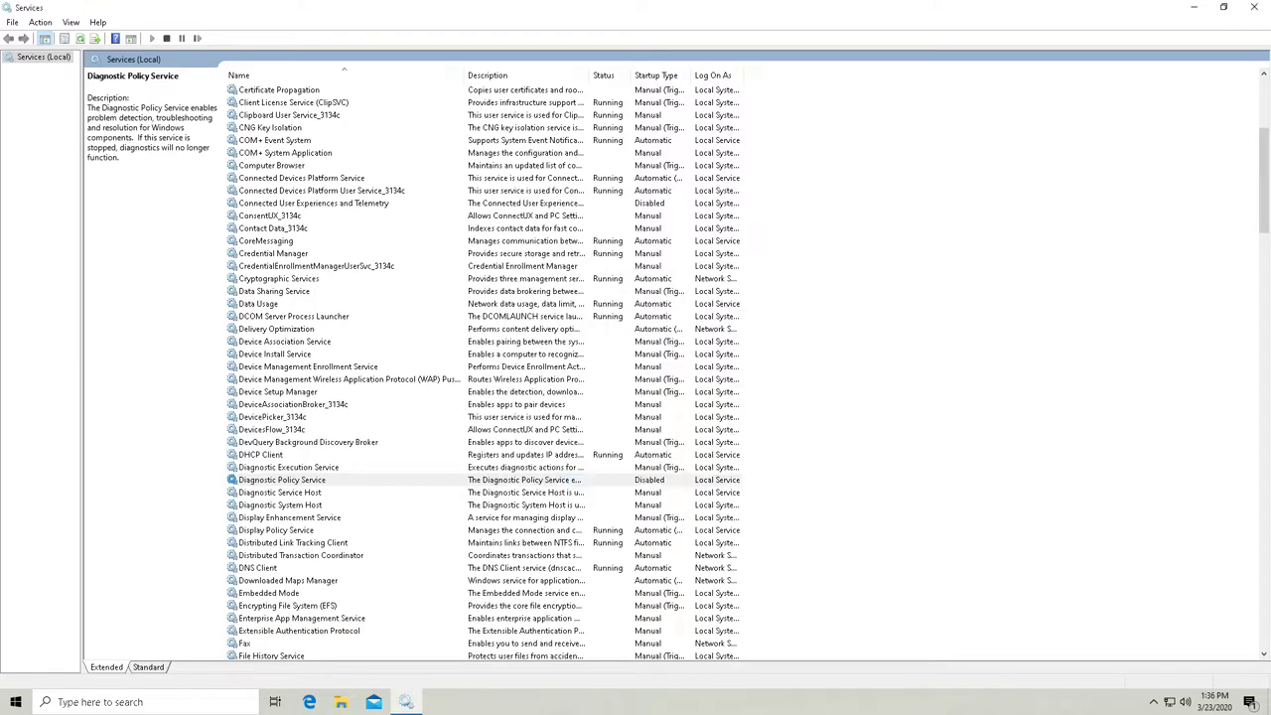
{"action": "left_click", "coordinate": [632, 484]}
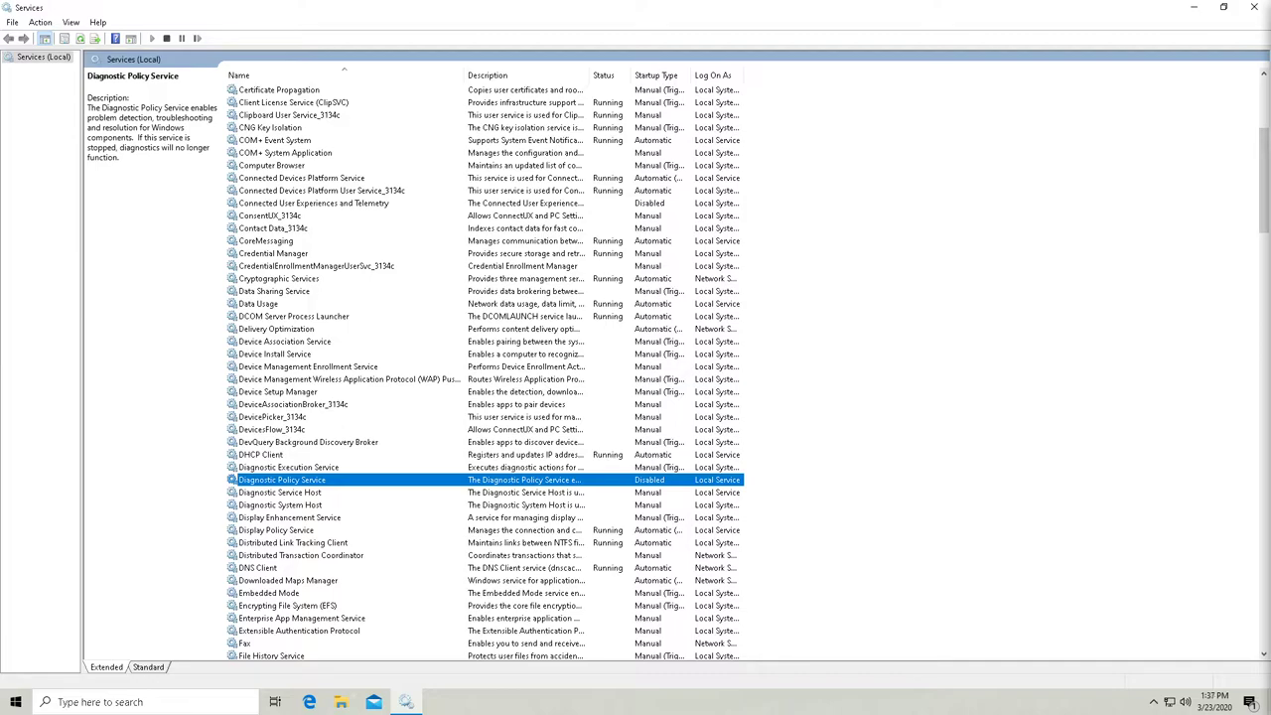
- Stop the Distributed Link Tracking Client service
{"action": "scroll", "coordinate": [484, 367], "scroll_direction": "down", "scroll_amount": 1}
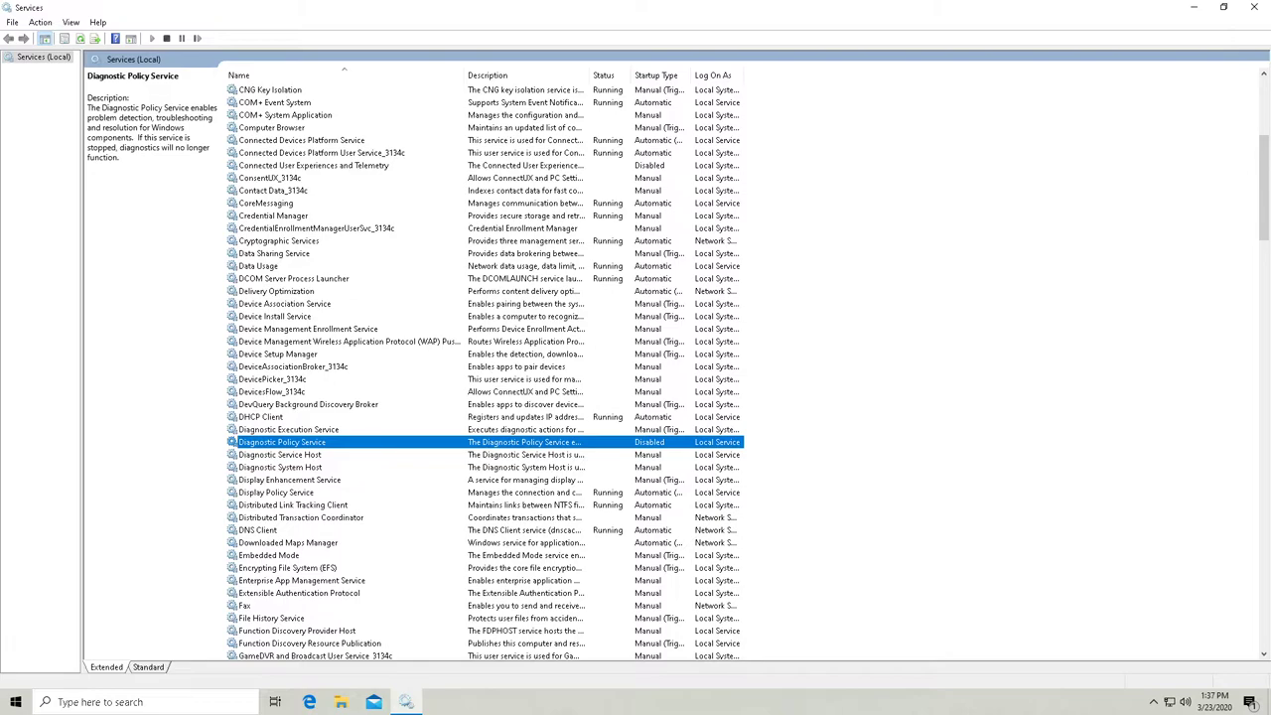
{"action": "scroll", "coordinate": [483, 368], "scroll_direction": "down", "scroll_amount": 1}
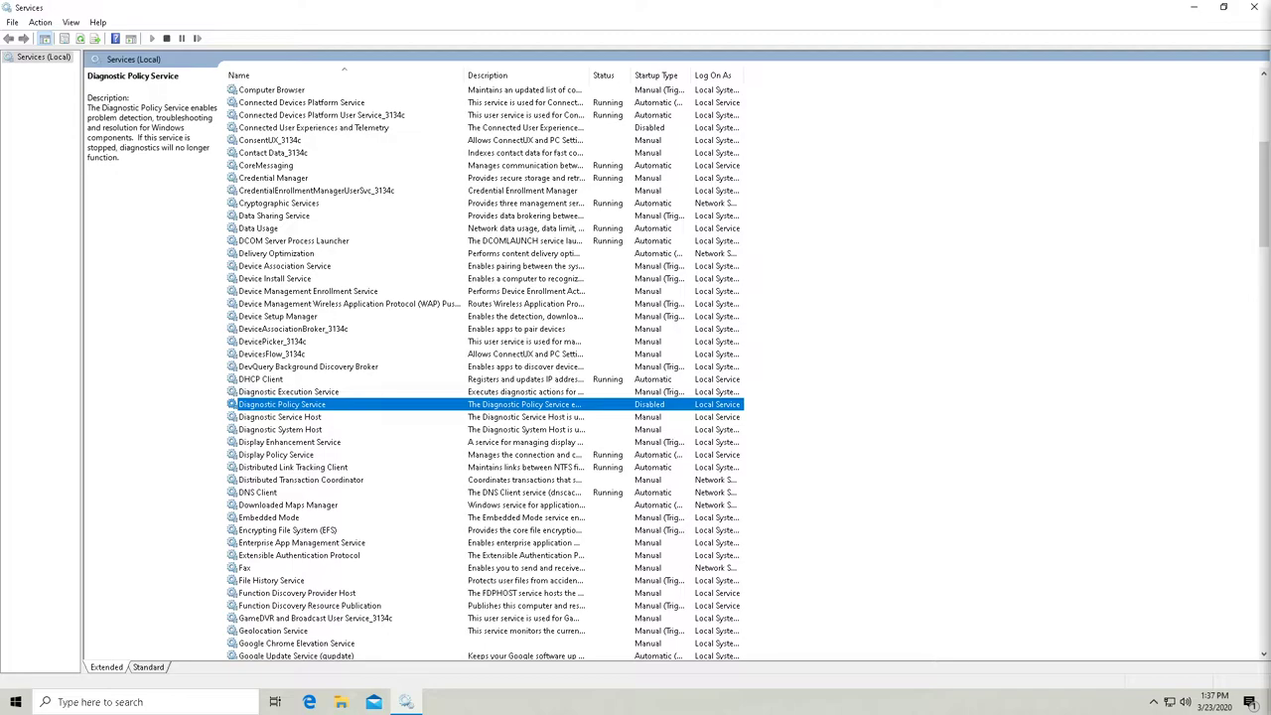
{"action": "left_click", "coordinate": [280, 429]}
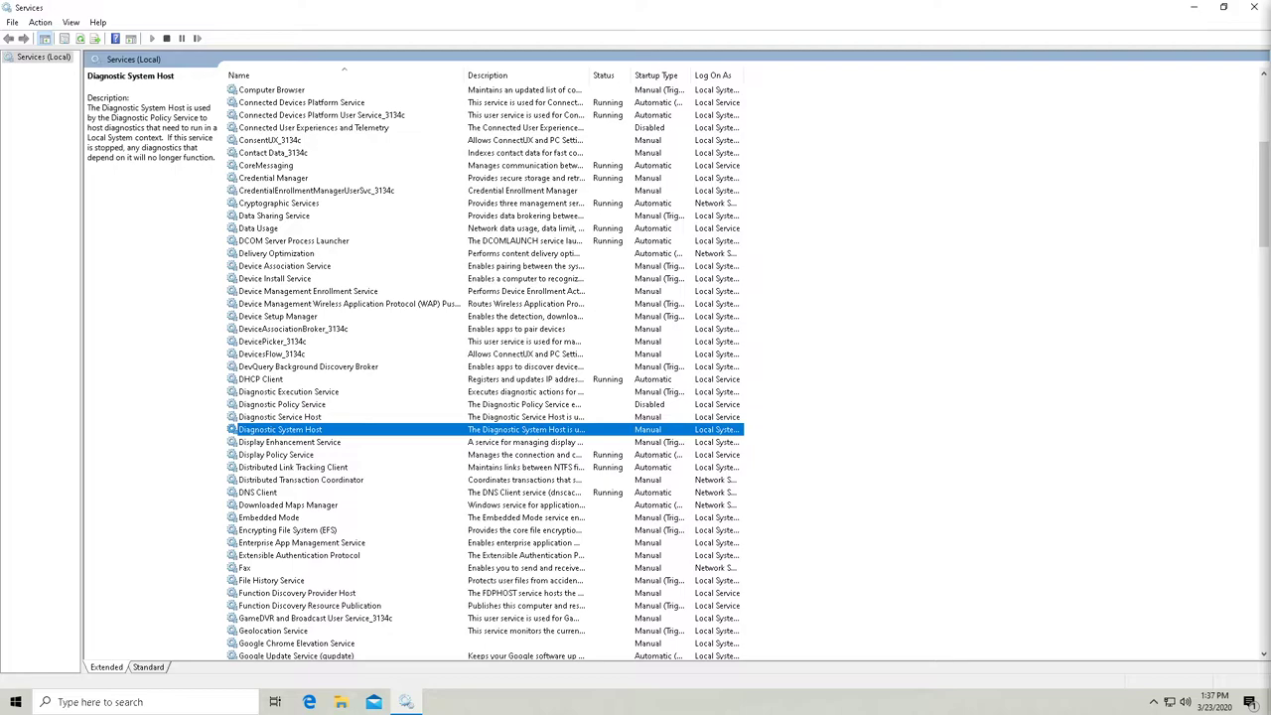
{"action": "left_click", "coordinate": [298, 467]}
{"action": "right_click", "coordinate": [318, 467]}
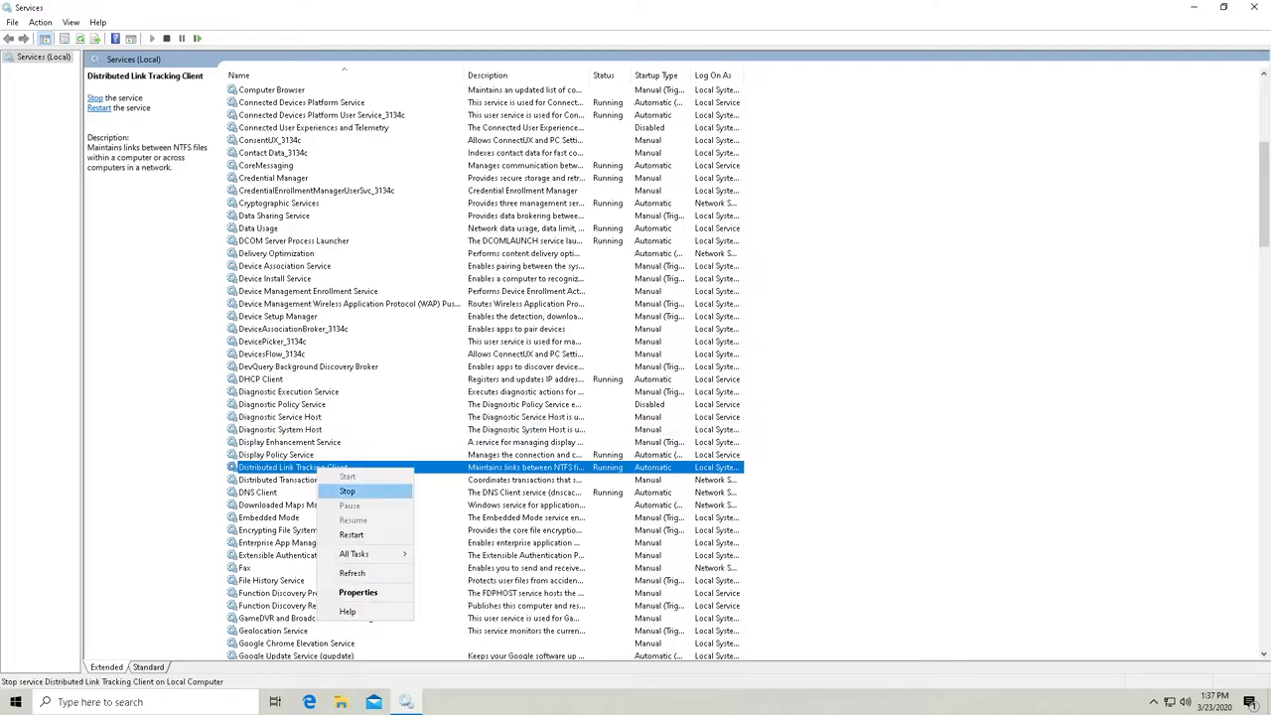
{"action": "left_click", "coordinate": [342, 492]}
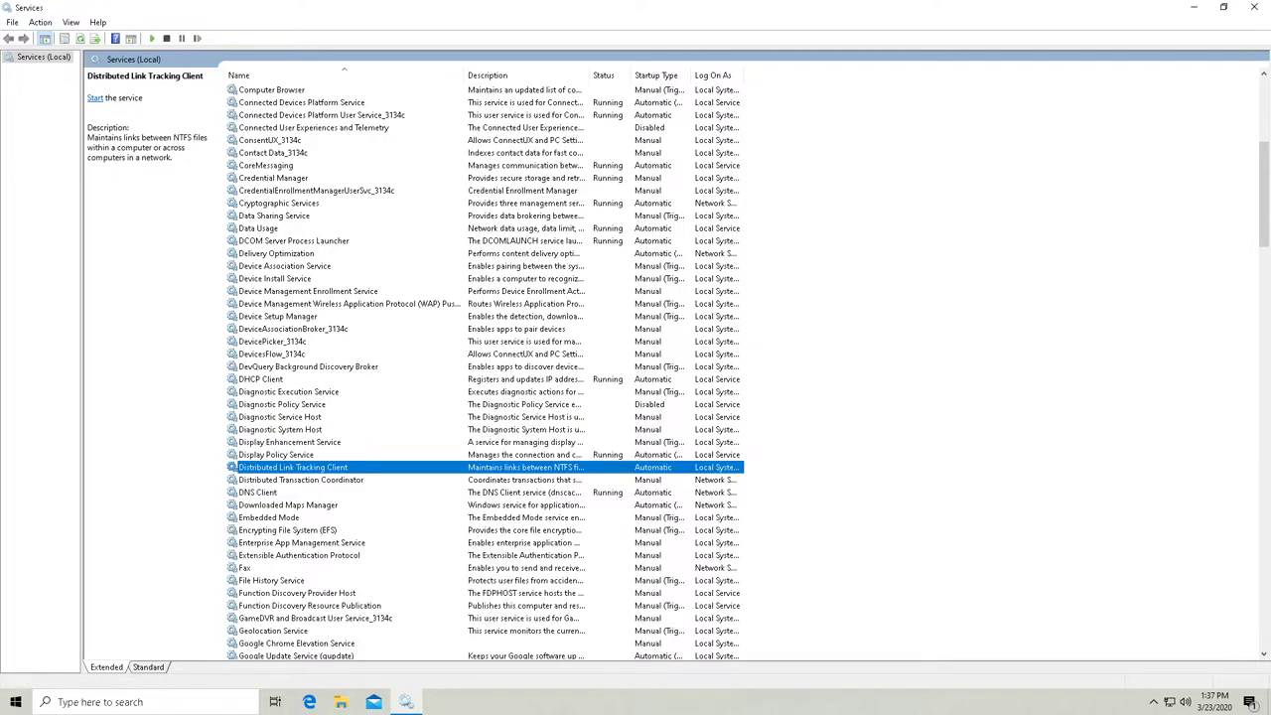
- Set the startup type of Distributed Link Tracking Client to Disabled and apply the change
{"action": "right_click", "coordinate": [518, 473]}
{"action": "left_click", "coordinate": [542, 594]}
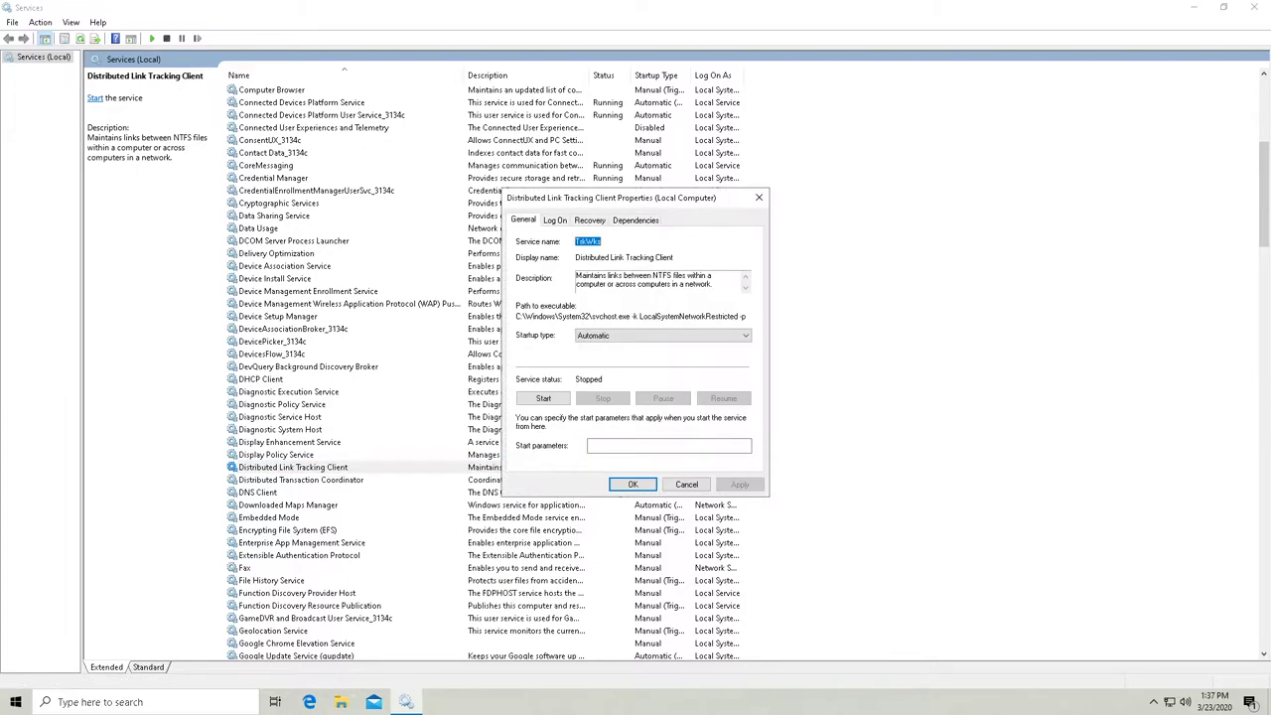
{"action": "left_click", "coordinate": [663, 335]}
{"action": "left_click", "coordinate": [596, 374]}
{"action": "left_click", "coordinate": [739, 483]}
{"action": "left_click", "coordinate": [632, 484]}
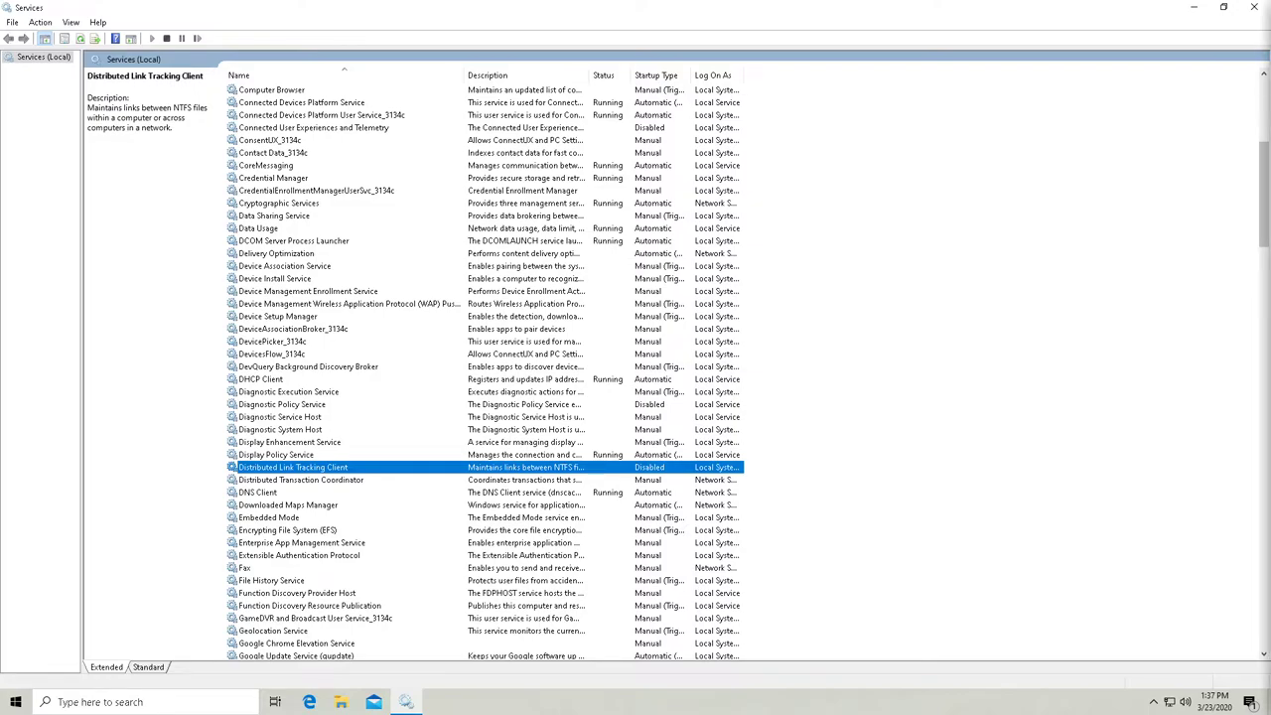
- Set the startup type of Downloaded Maps Manager to Disabled and apply the change
{"action": "scroll", "coordinate": [526, 366], "scroll_direction": "down", "scroll_amount": 3}
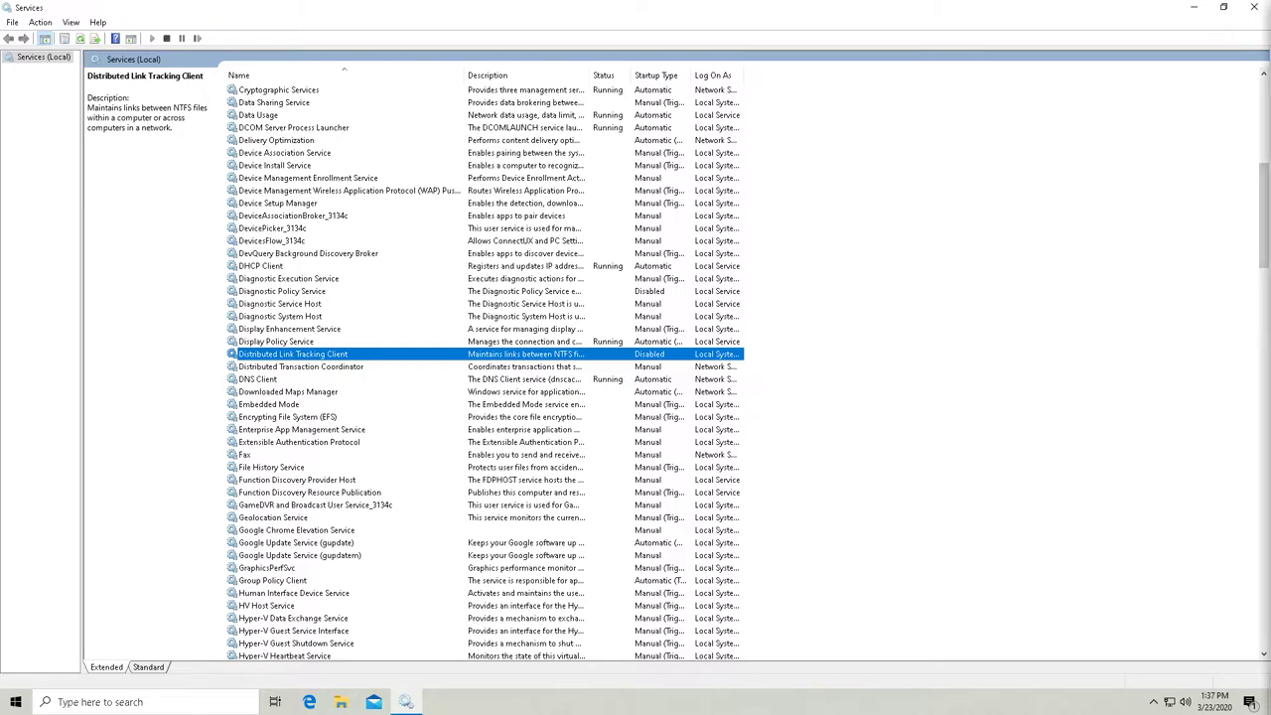
{"action": "left_click", "coordinate": [288, 391]}
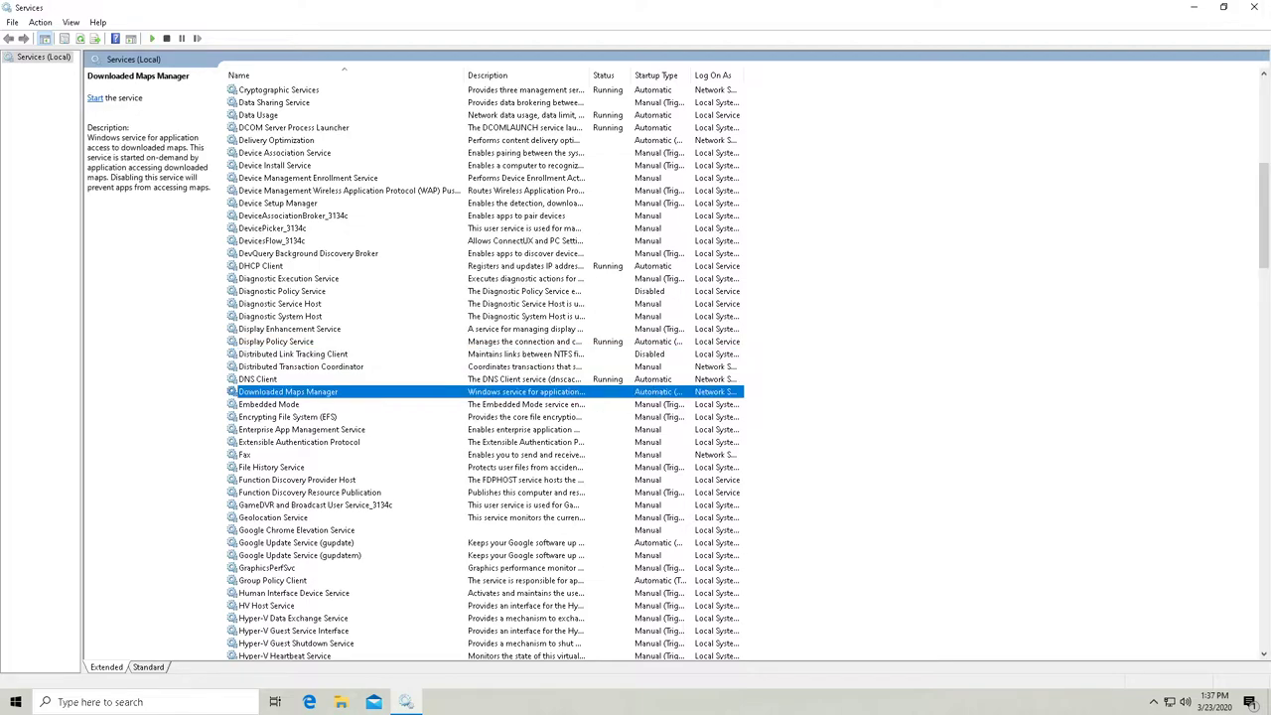
{"action": "right_click", "coordinate": [297, 392]}
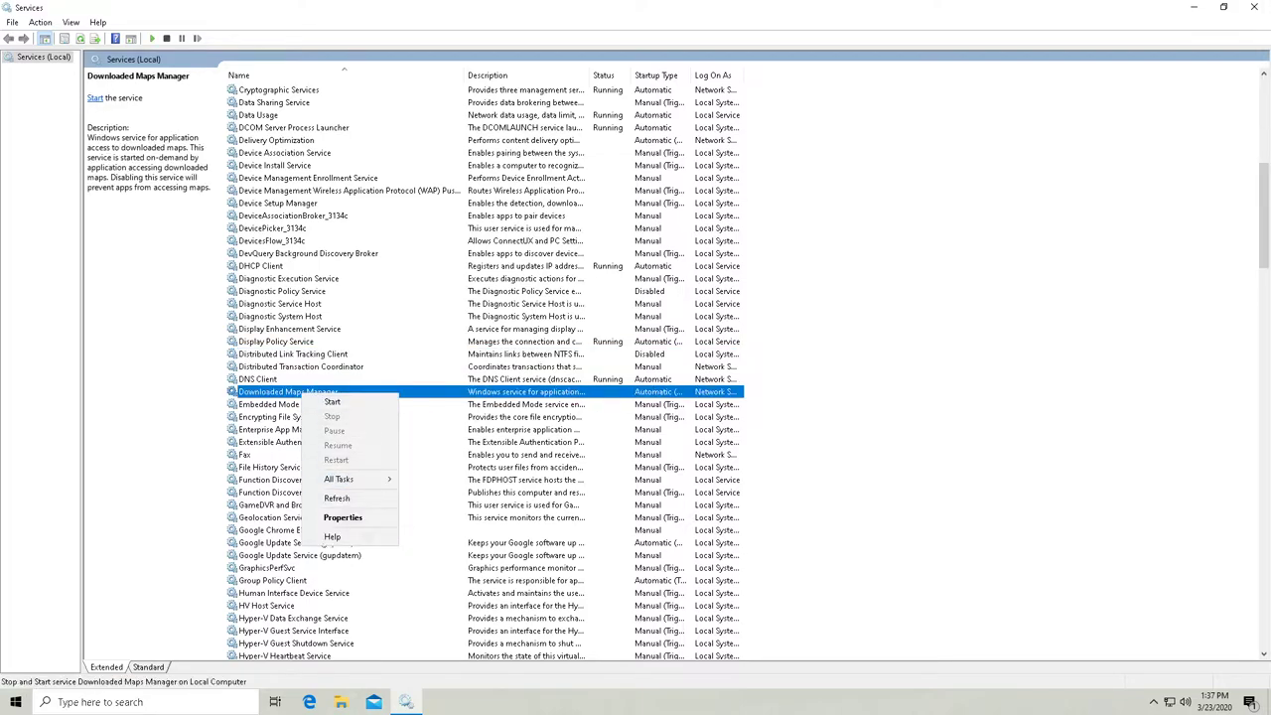
{"action": "left_click", "coordinate": [342, 517]}
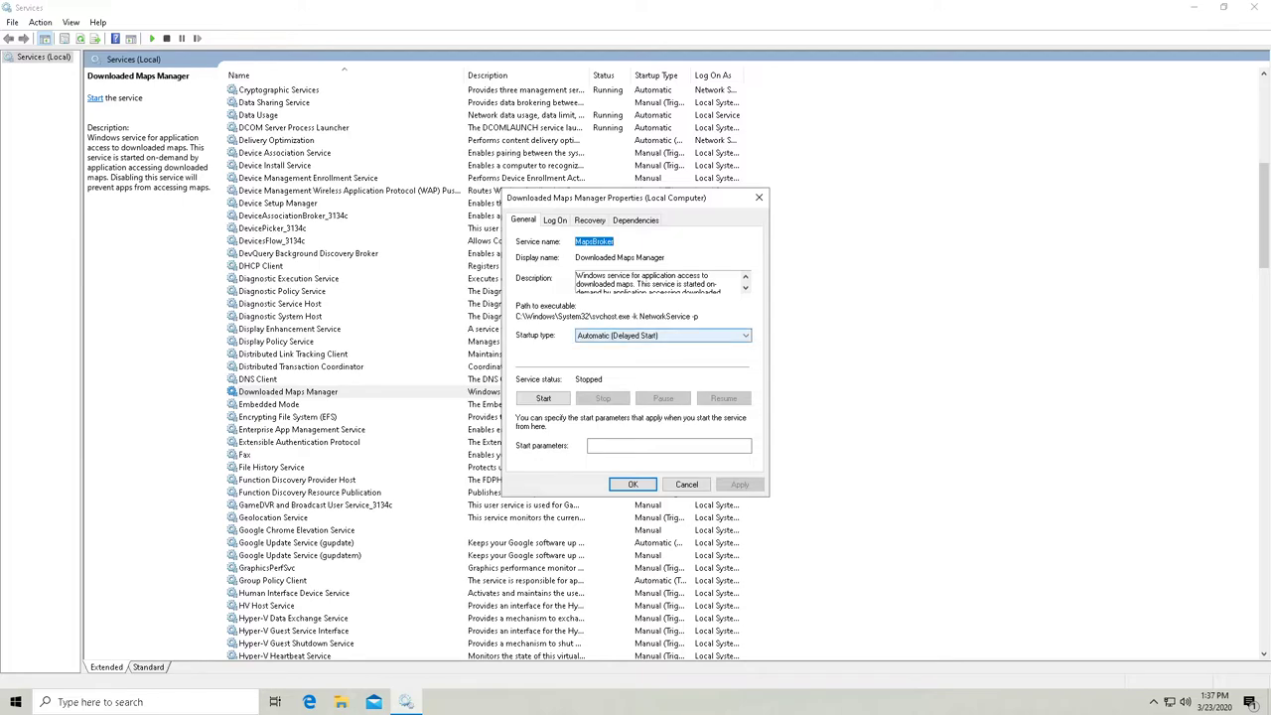
{"action": "left_click", "coordinate": [662, 335]}
{"action": "left_click", "coordinate": [635, 376]}
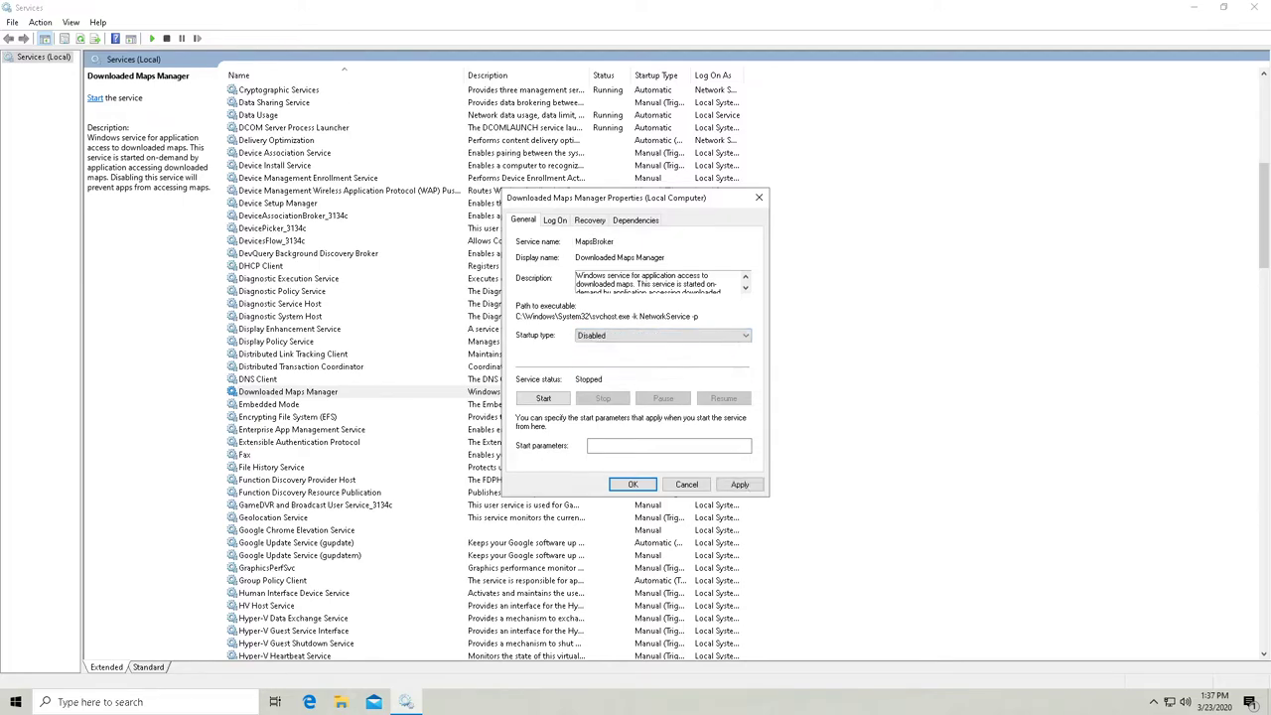
{"action": "left_click", "coordinate": [740, 484]}
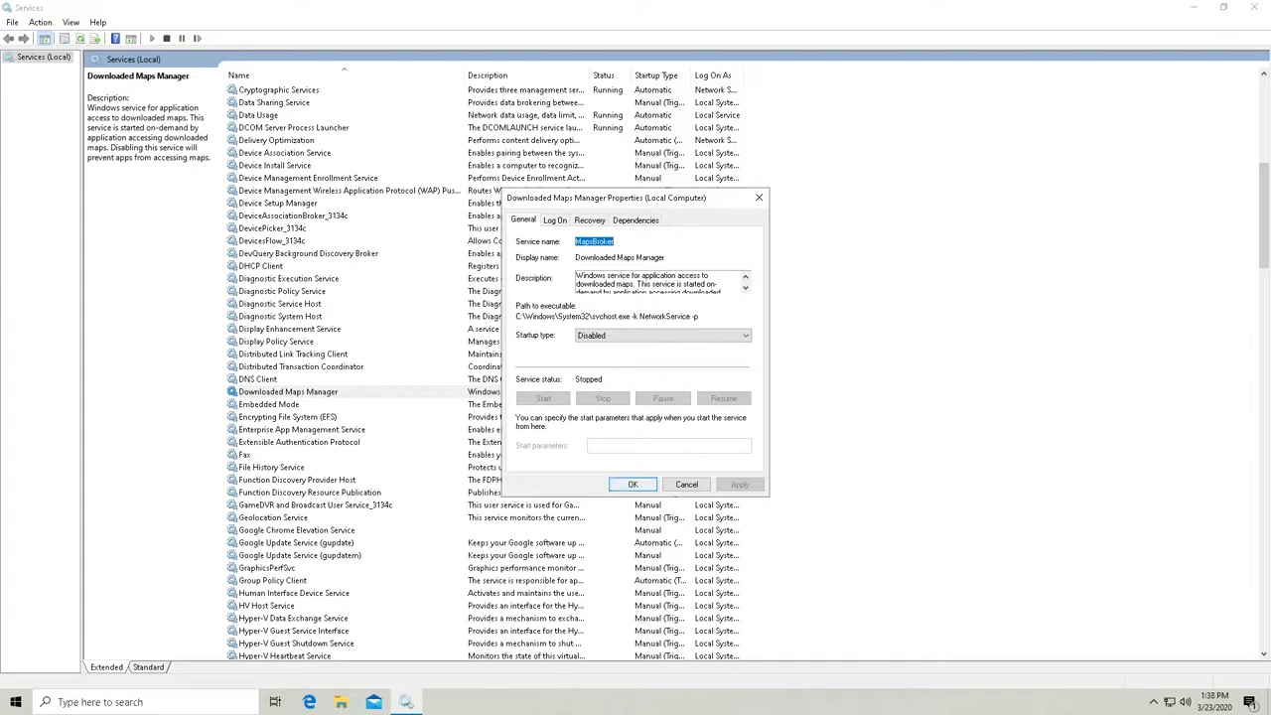
{"action": "key", "text": "Return"}
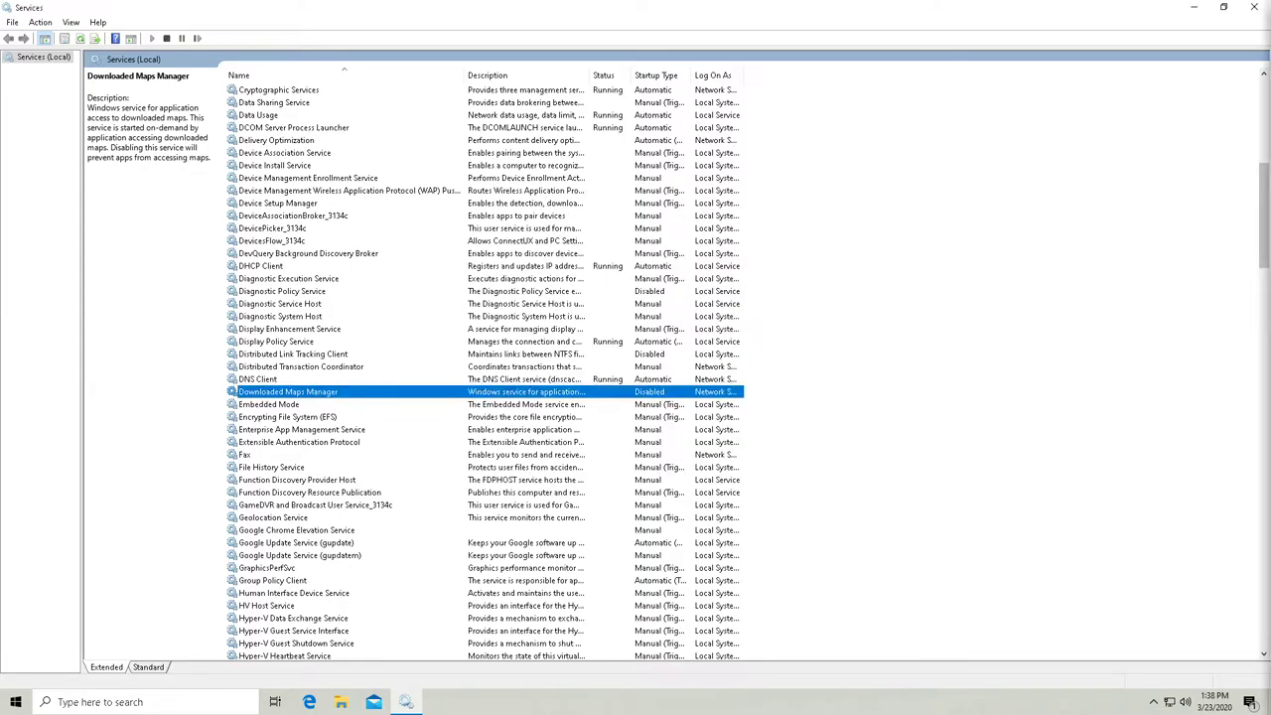
- Stop the IP Helper service
{"action": "scroll", "coordinate": [486, 372], "scroll_direction": "down", "scroll_amount": 7}
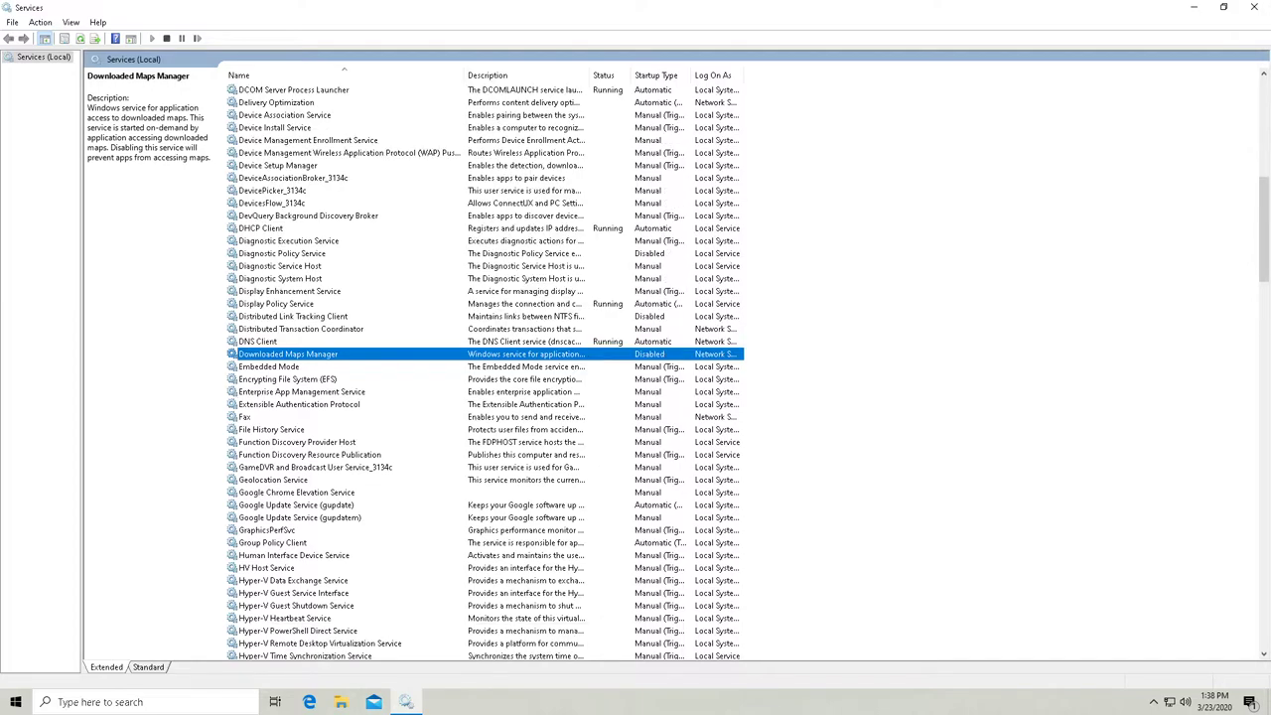
{"action": "scroll", "coordinate": [486, 372], "scroll_direction": "down", "scroll_amount": 1}
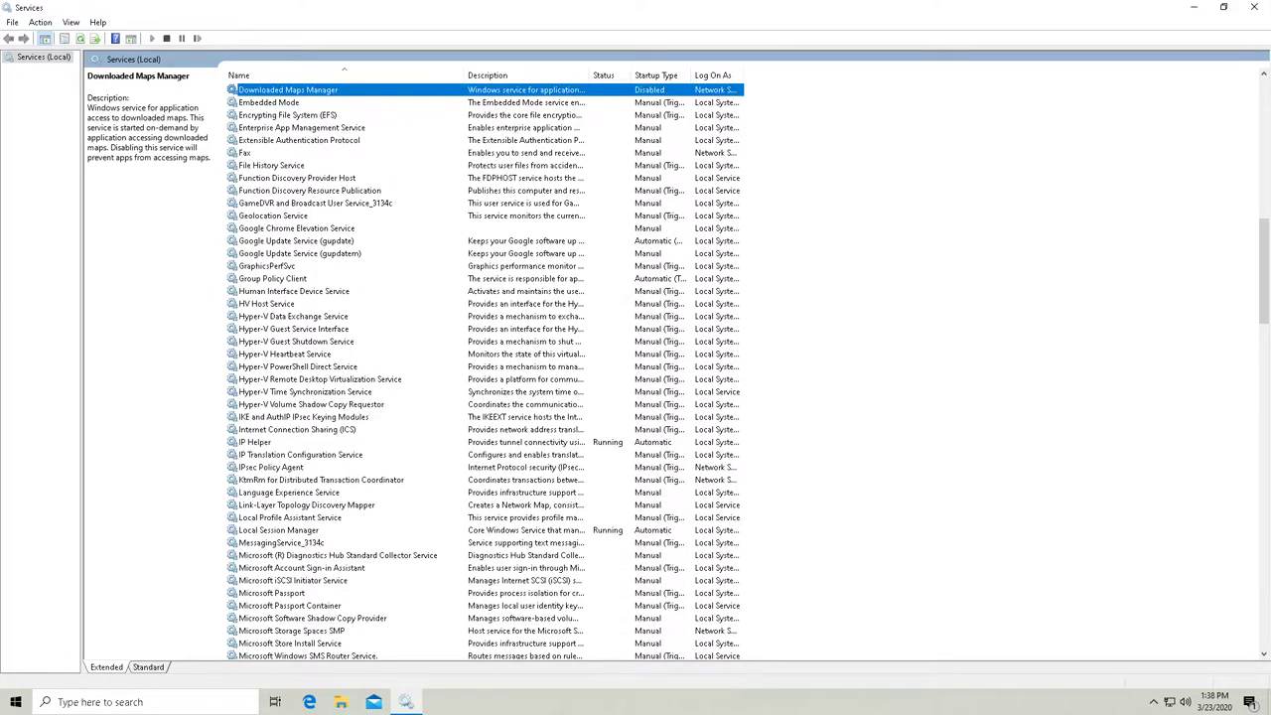
{"action": "left_click", "coordinate": [254, 442]}
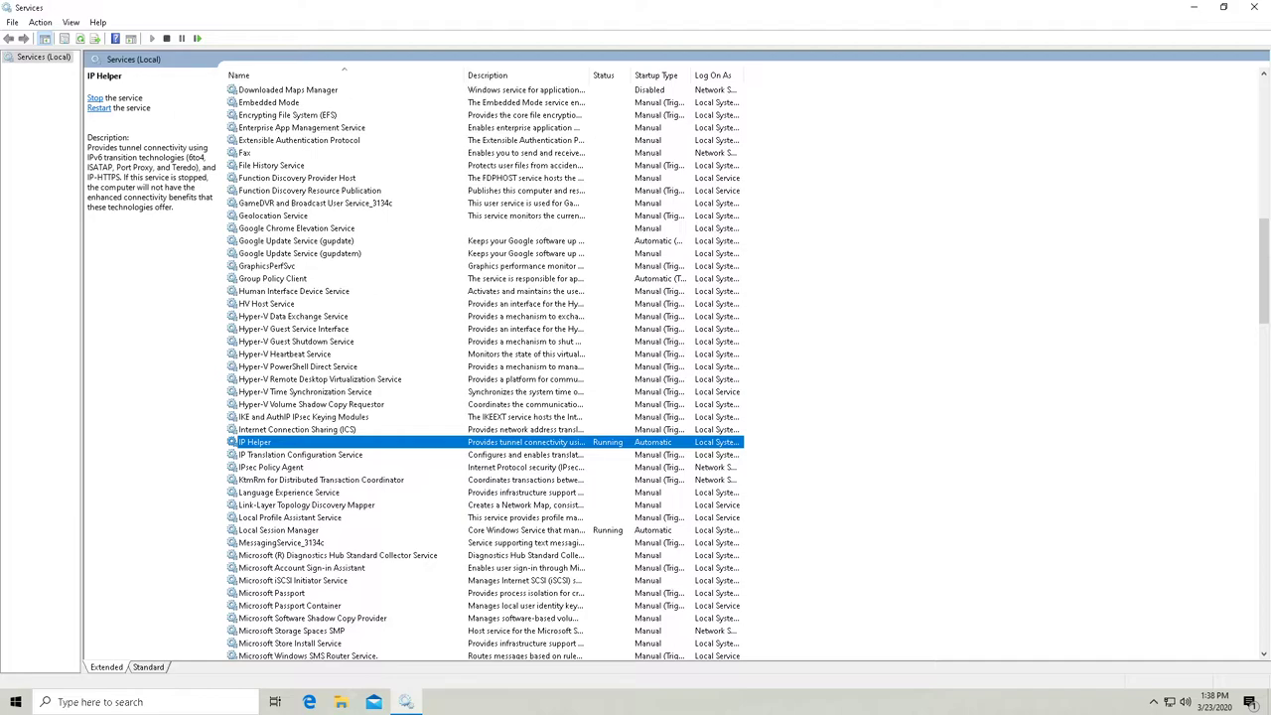
{"action": "right_click", "coordinate": [286, 443]}
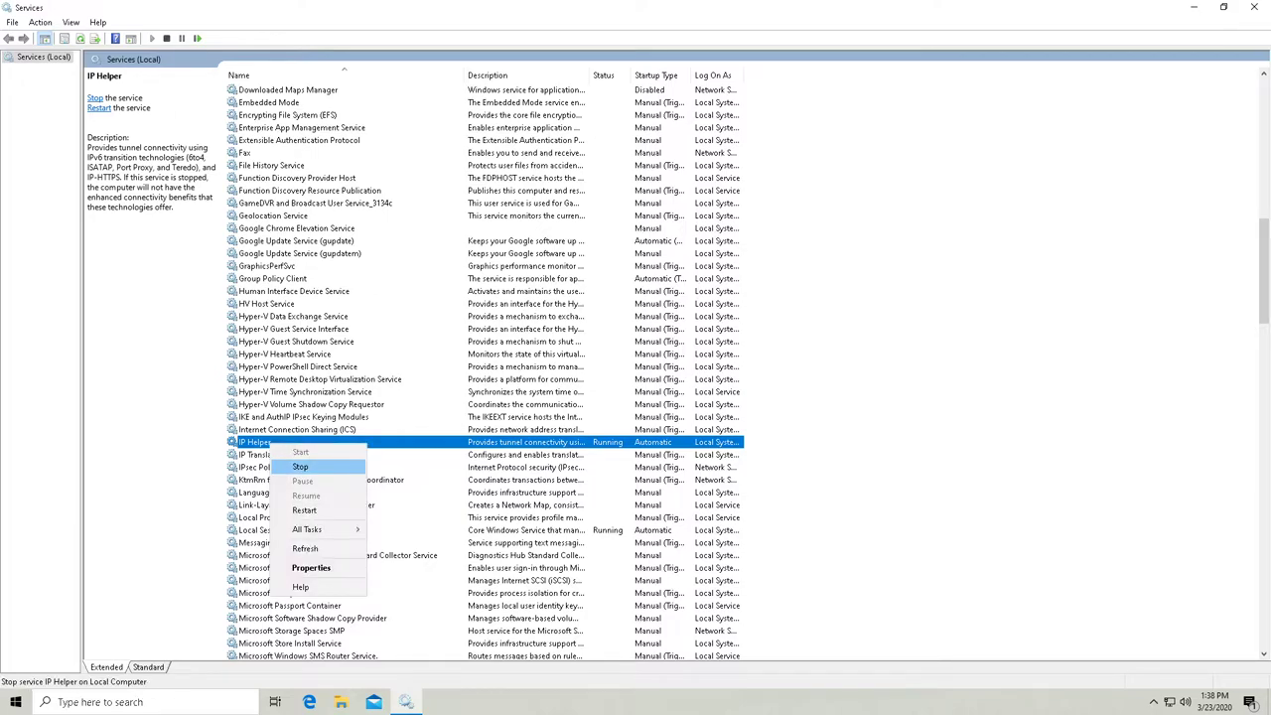
{"action": "left_click", "coordinate": [300, 467]}
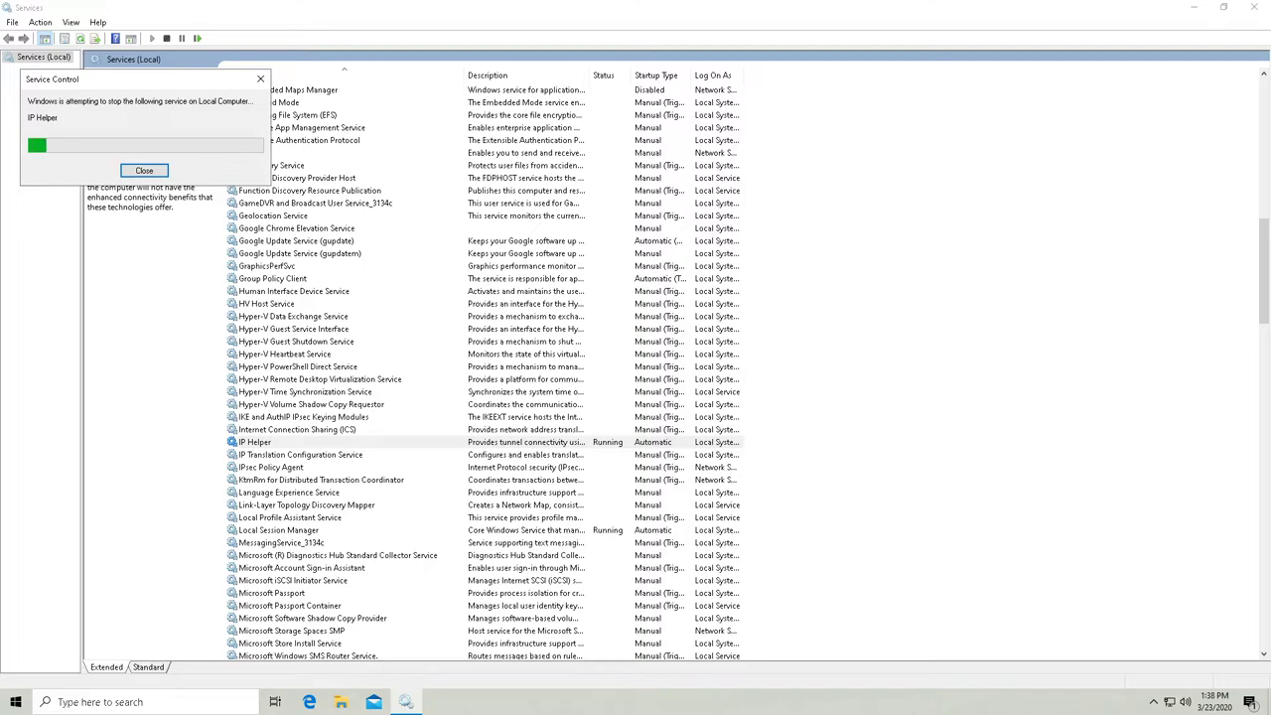
- Set the startup type of the IP Helper service to Disabled and save the change
{"action": "right_click", "coordinate": [279, 442]}
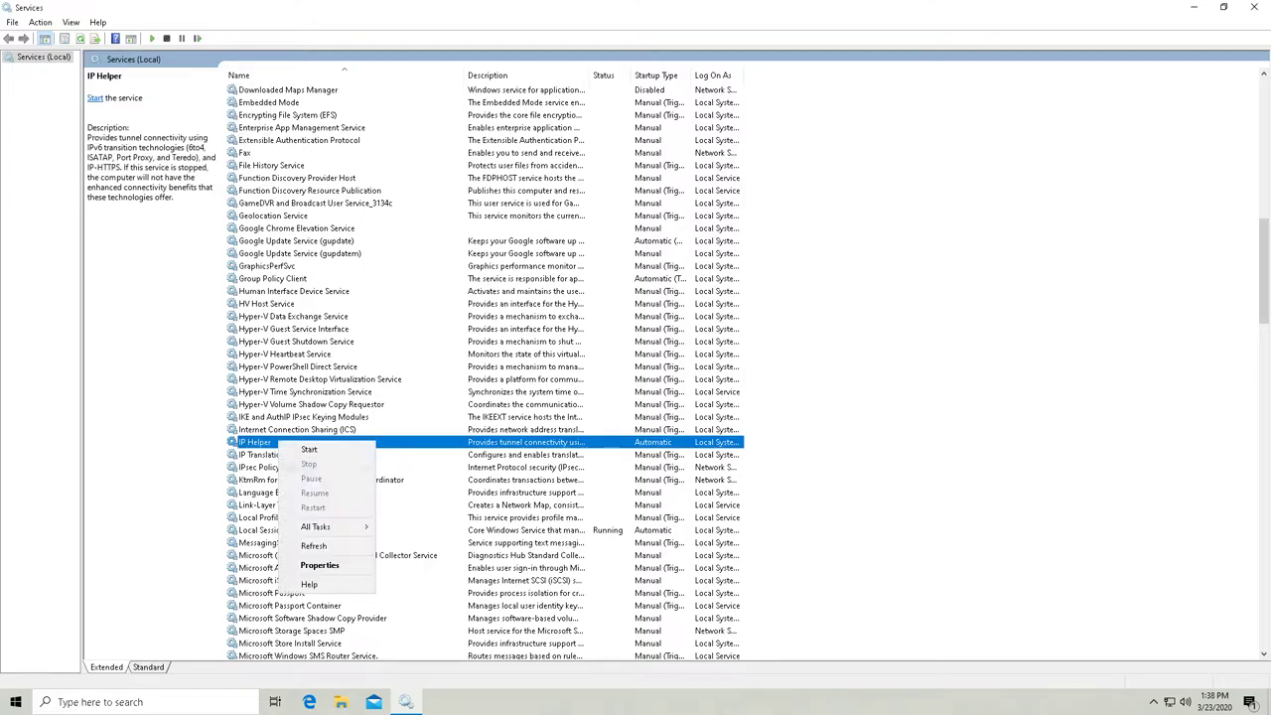
{"action": "left_click", "coordinate": [308, 566]}
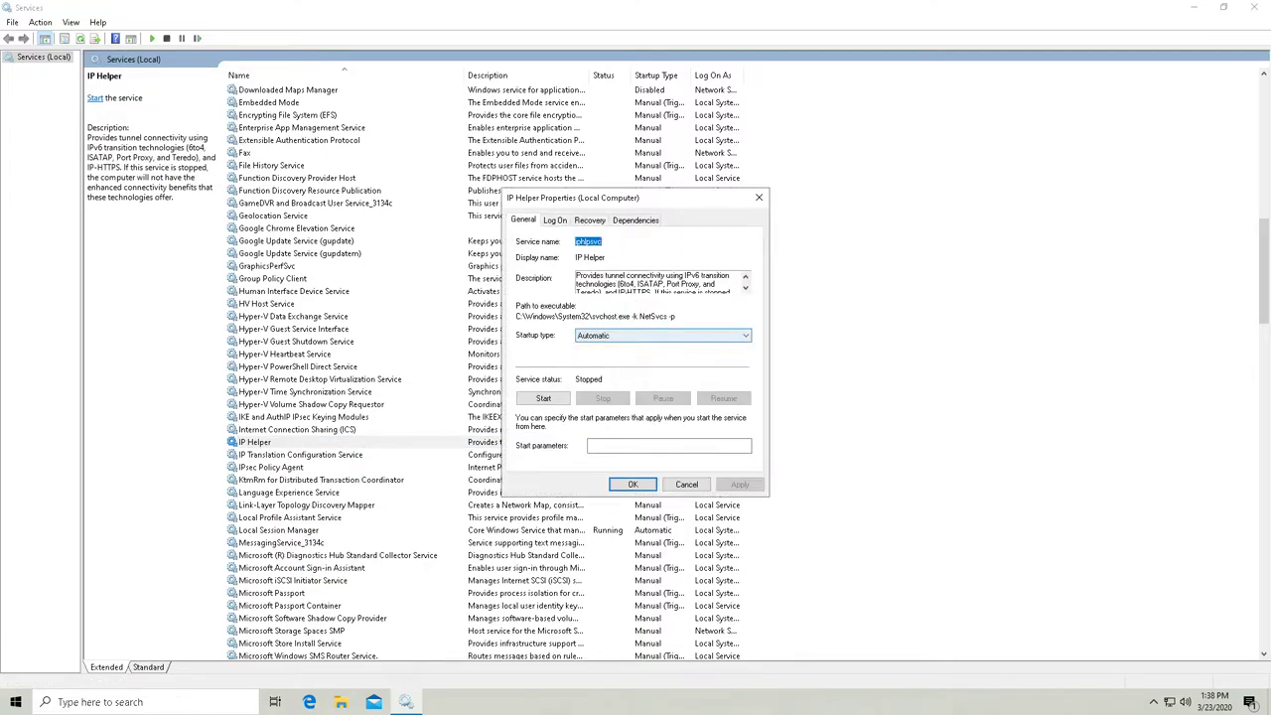
{"action": "left_click", "coordinate": [662, 334]}
{"action": "left_click", "coordinate": [606, 376]}
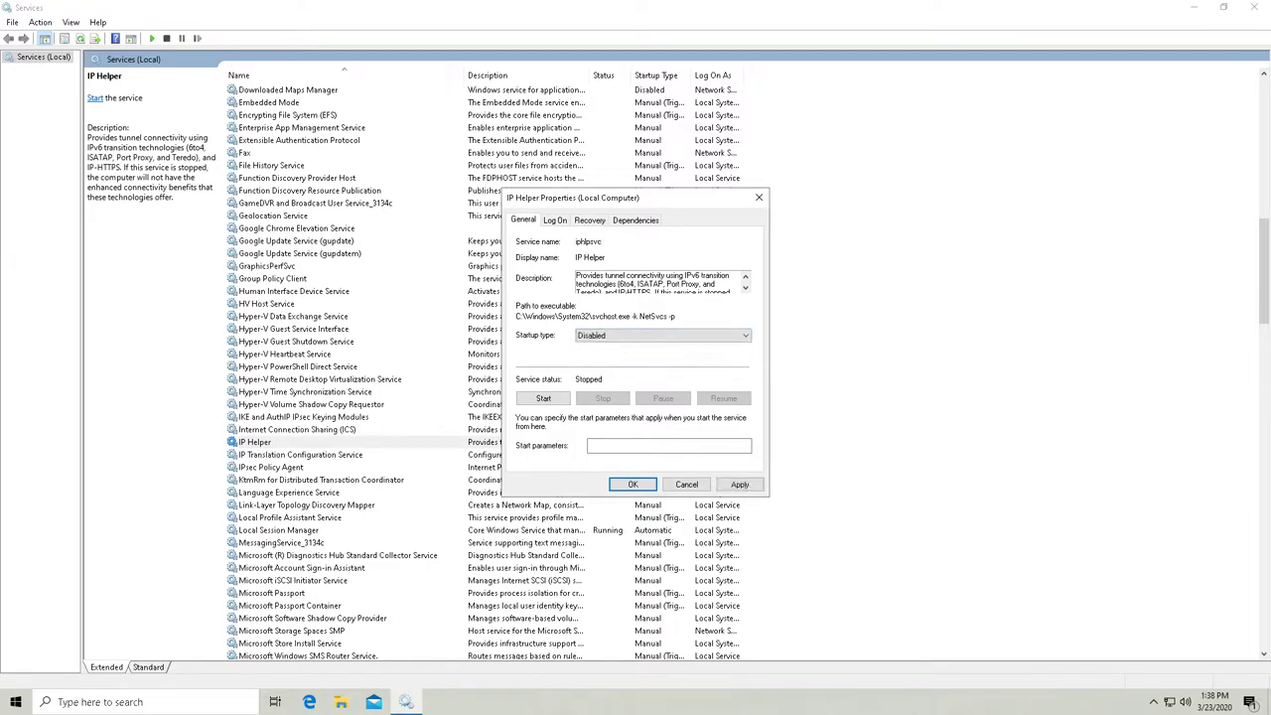
{"action": "key", "text": "Return"}
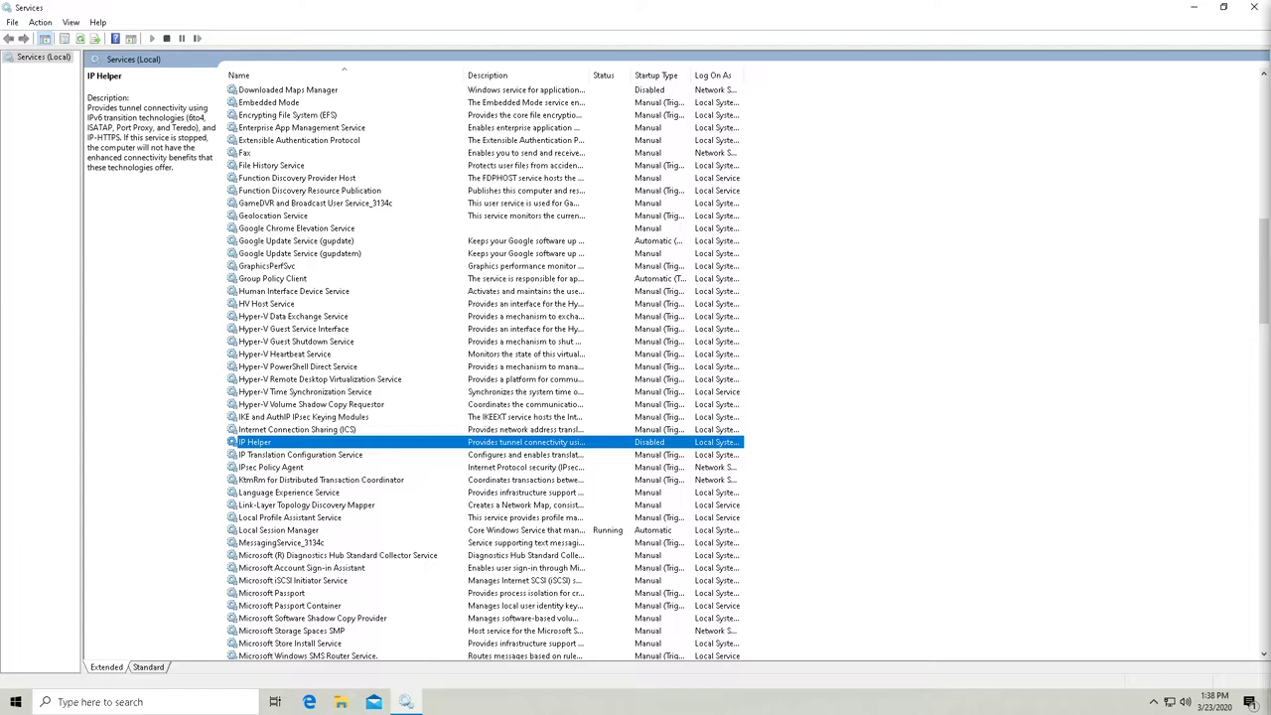
- Stop the Program Compatibility Assistant Service
{"action": "scroll", "coordinate": [467, 328], "scroll_direction": "down", "scroll_amount": 11}
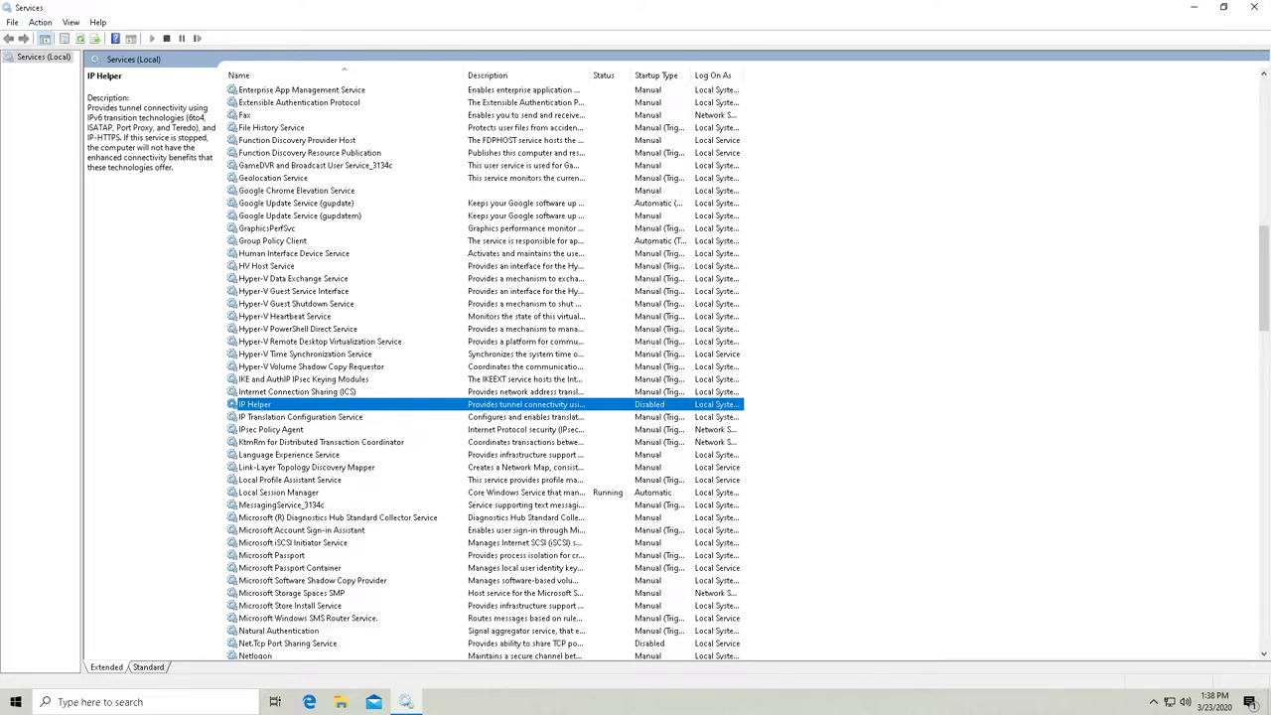
{"action": "scroll", "coordinate": [467, 328], "scroll_direction": "down", "scroll_amount": 1}
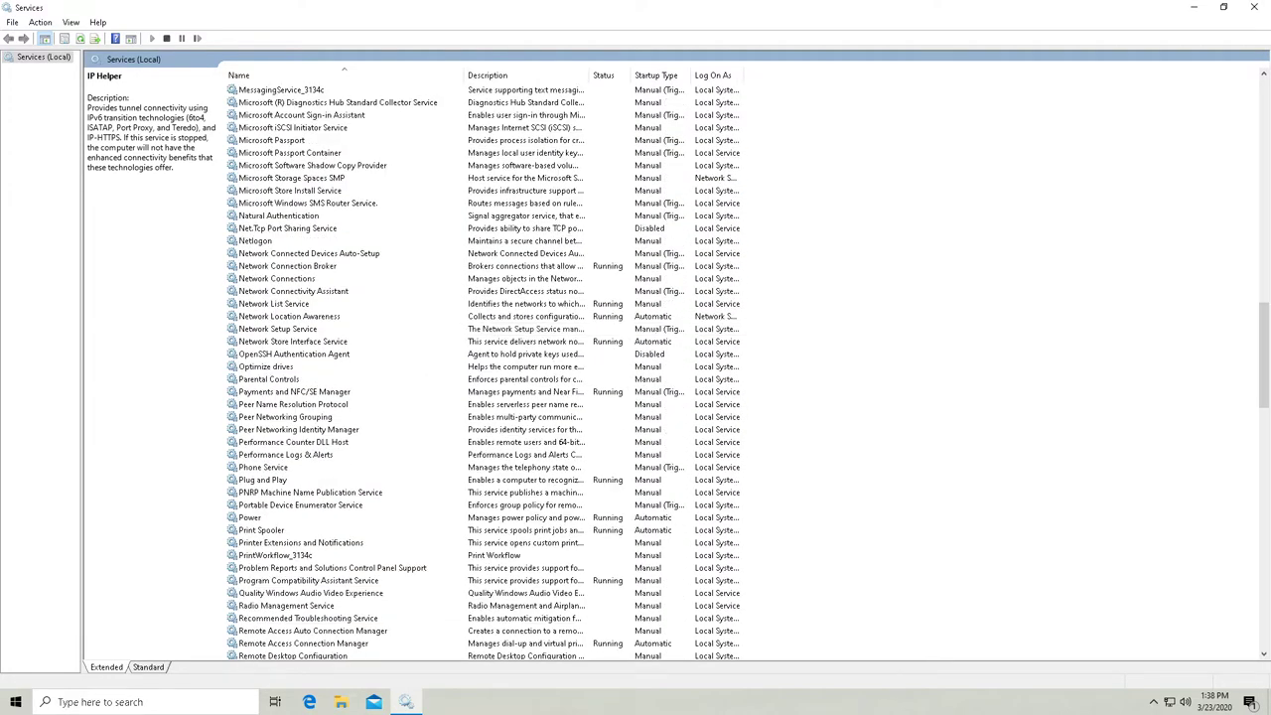
{"action": "scroll", "coordinate": [467, 372], "scroll_direction": "down", "scroll_amount": 1}
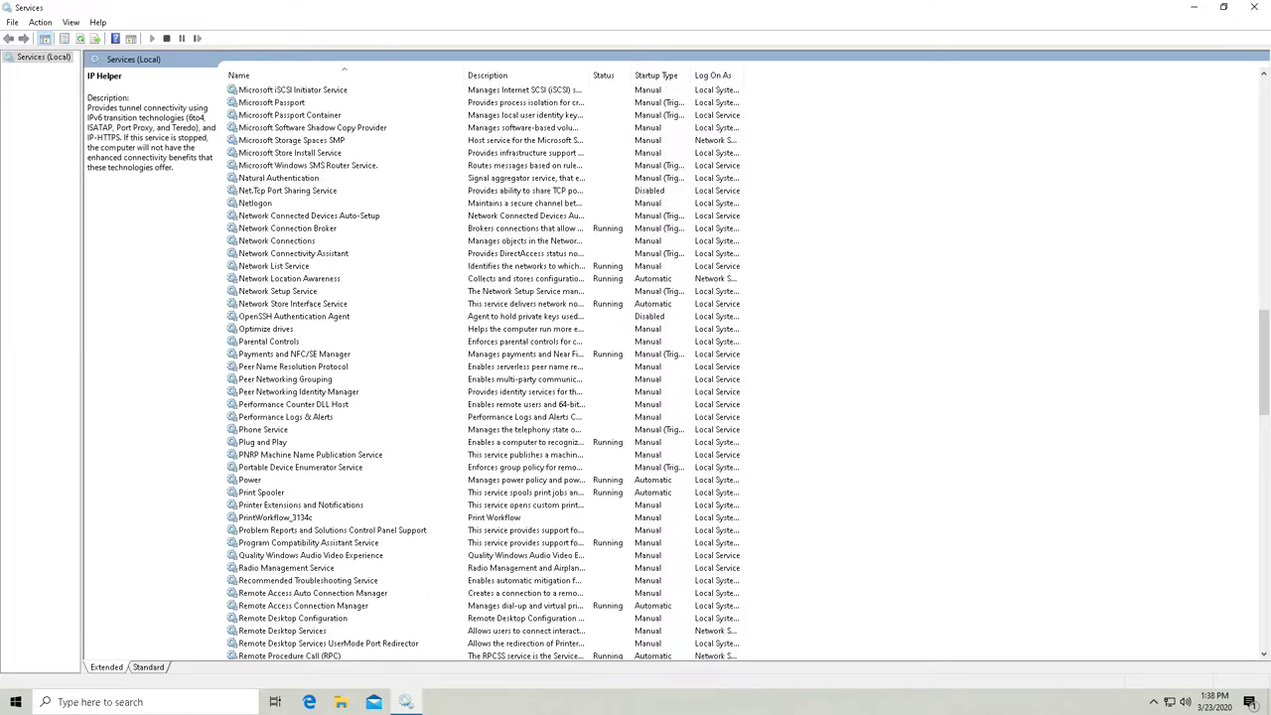
{"action": "left_click", "coordinate": [339, 542]}
{"action": "right_click", "coordinate": [338, 542]}
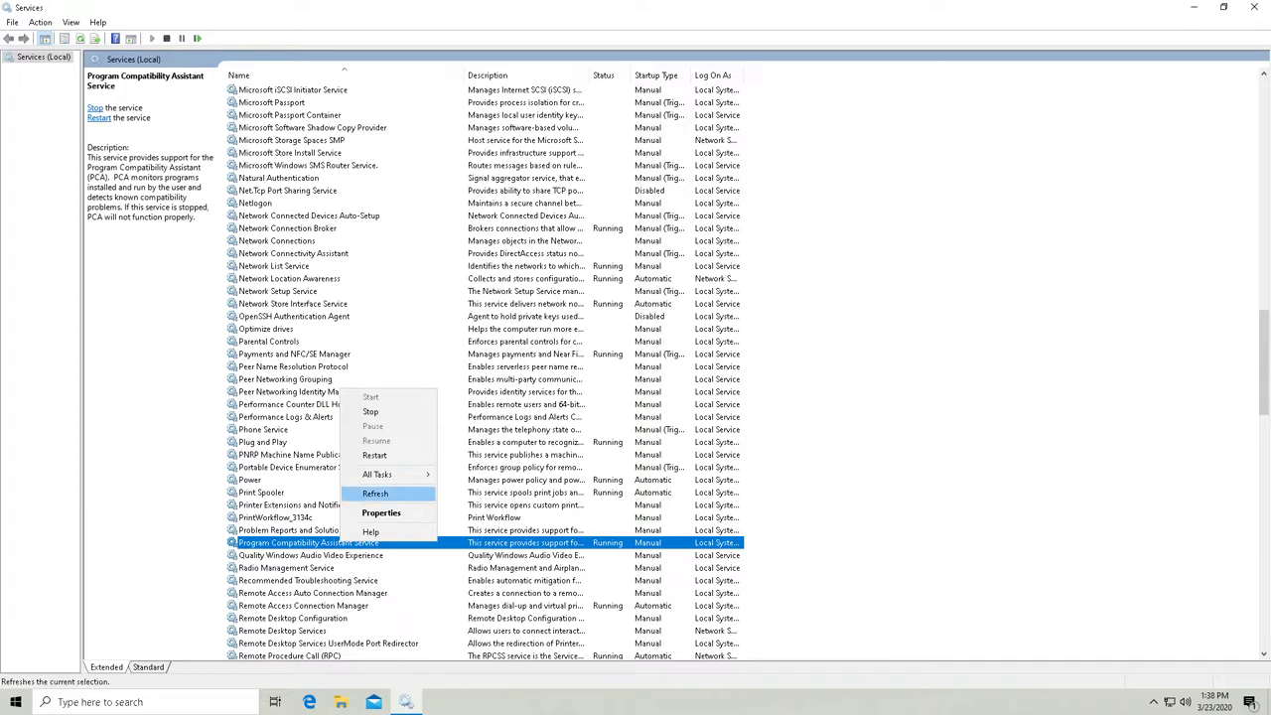
{"action": "left_click", "coordinate": [370, 411]}
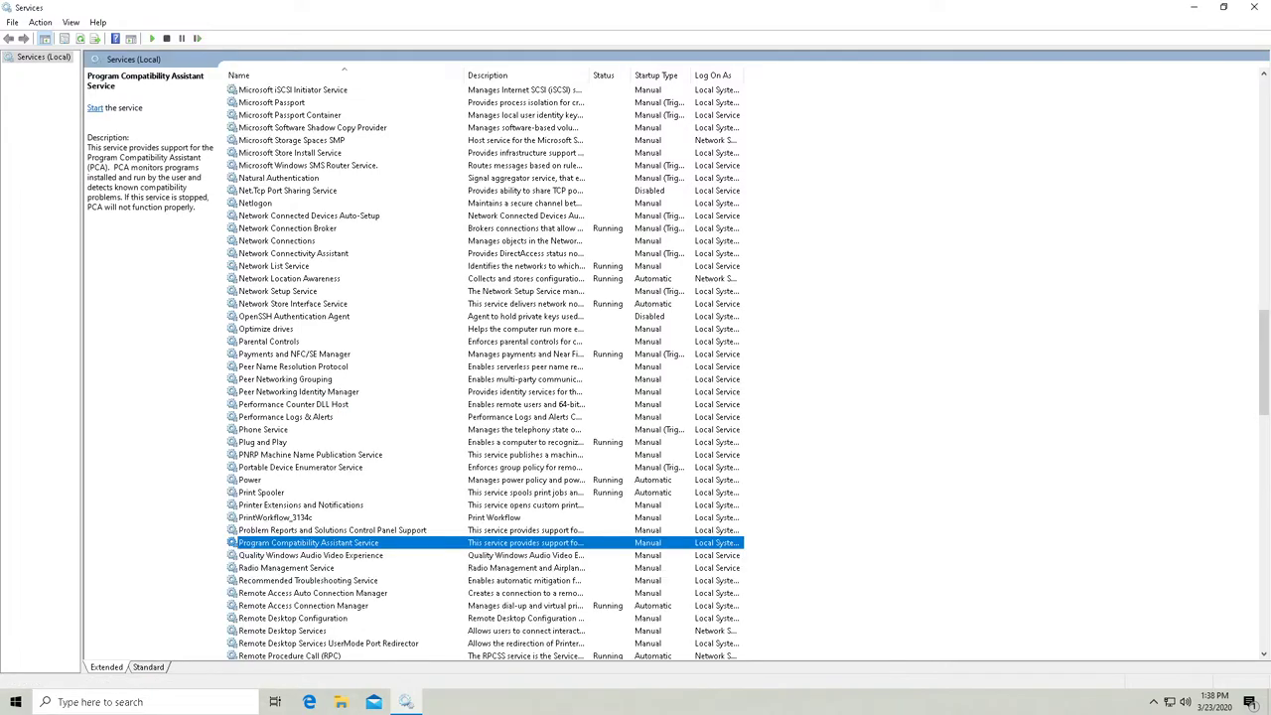
- Set the startup type of the Program Compatibility Assistant Service to Disabled and apply the change
{"action": "right_click", "coordinate": [388, 541]}
{"action": "left_click", "coordinate": [417, 511]}
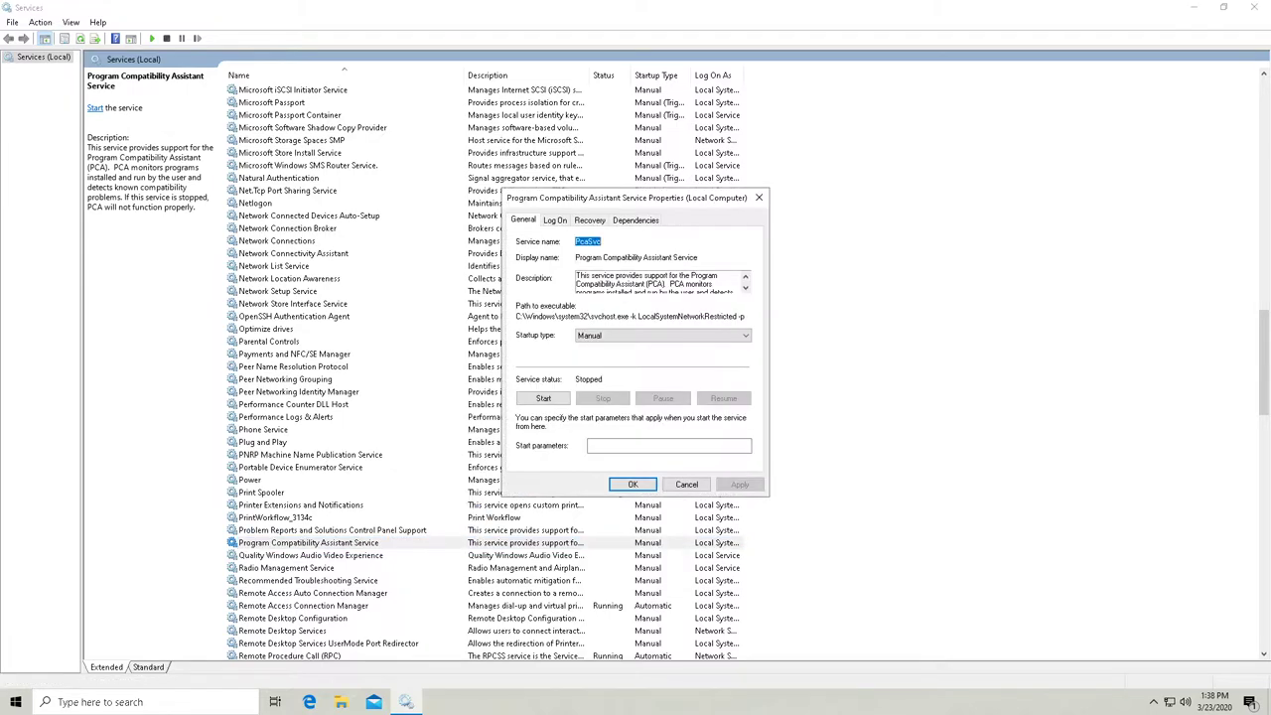
{"action": "left_click", "coordinate": [662, 335]}
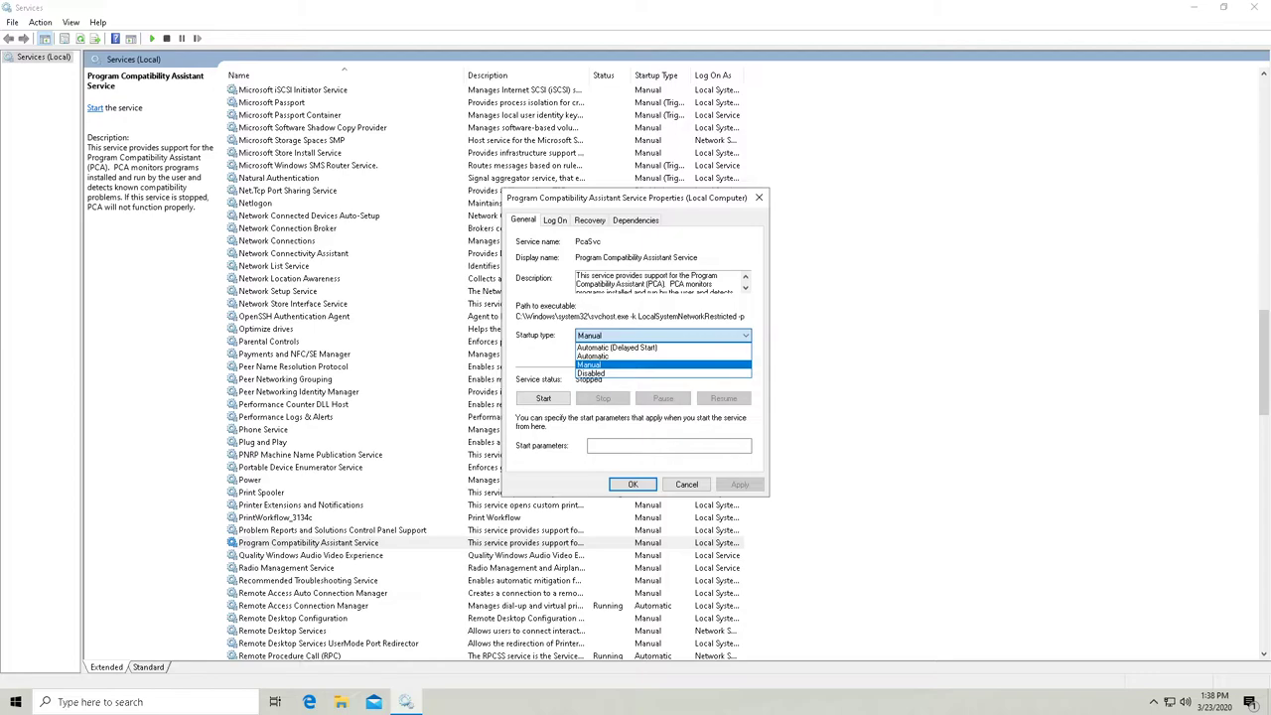
{"action": "left_click", "coordinate": [591, 374]}
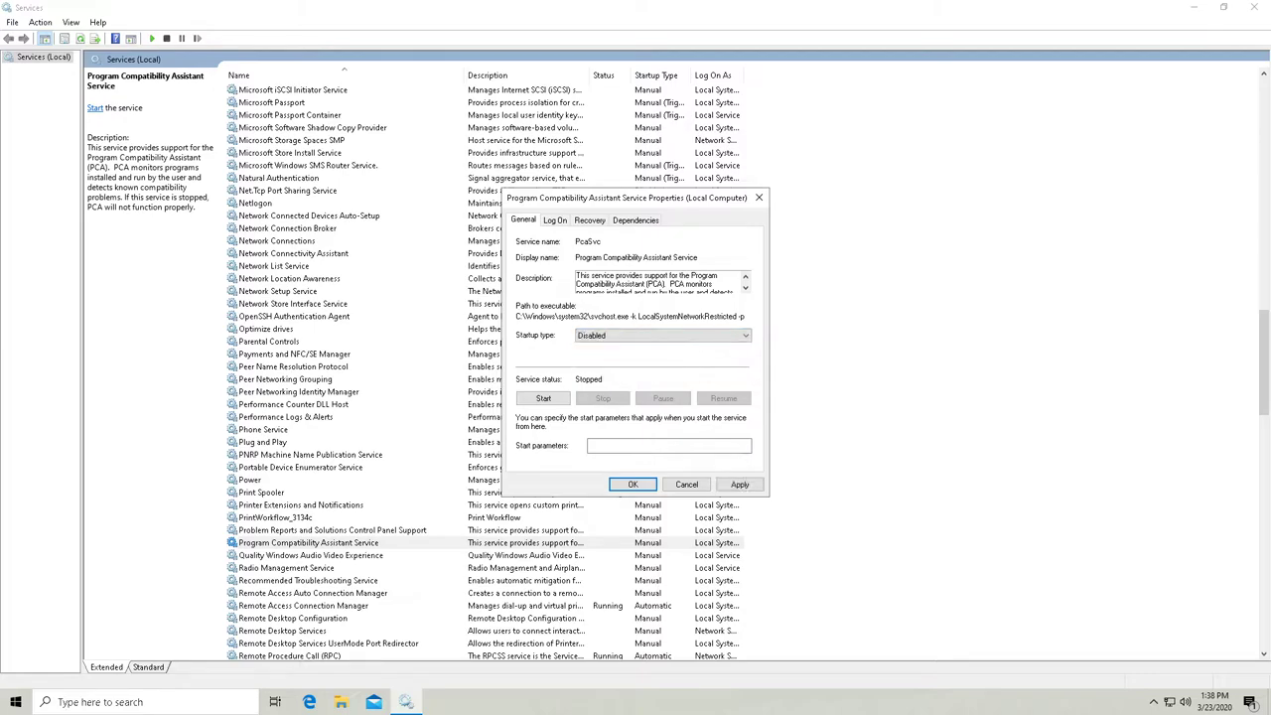
{"action": "left_click", "coordinate": [738, 484]}
{"action": "key", "text": "Return"}
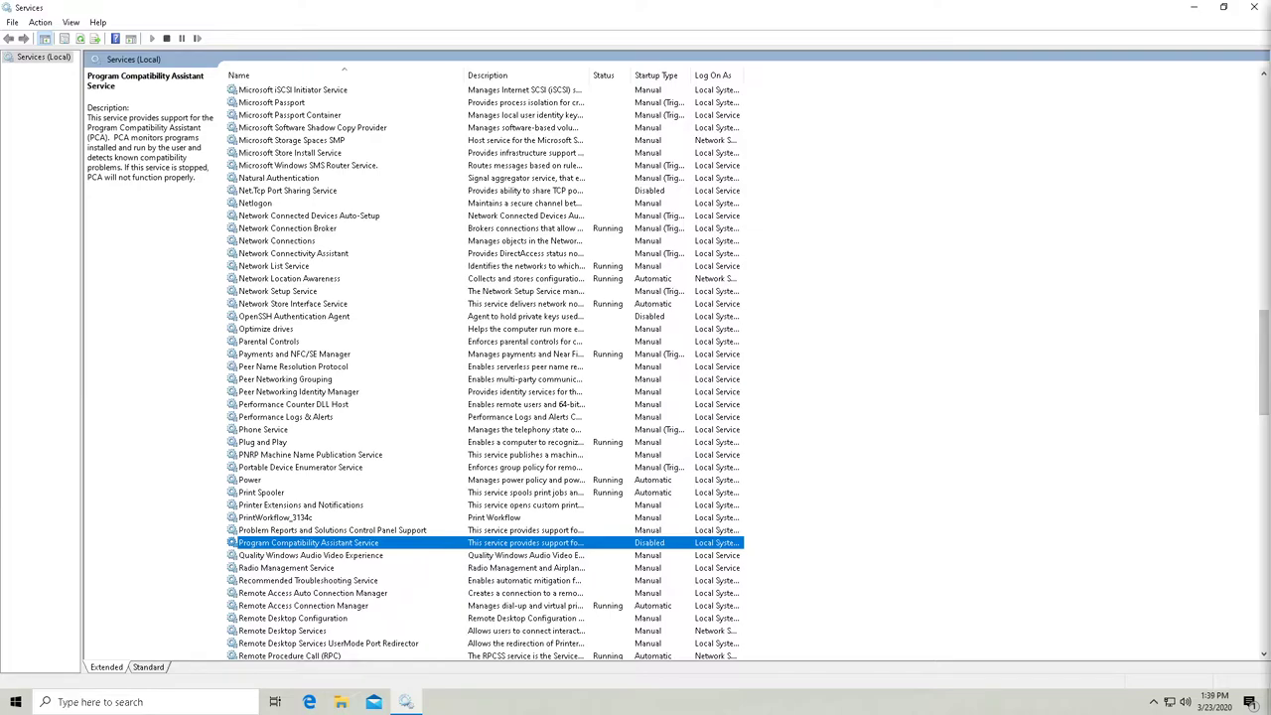
- Stop the Print Spooler service
{"action": "scroll", "coordinate": [484, 372], "scroll_direction": "down", "scroll_amount": 1}
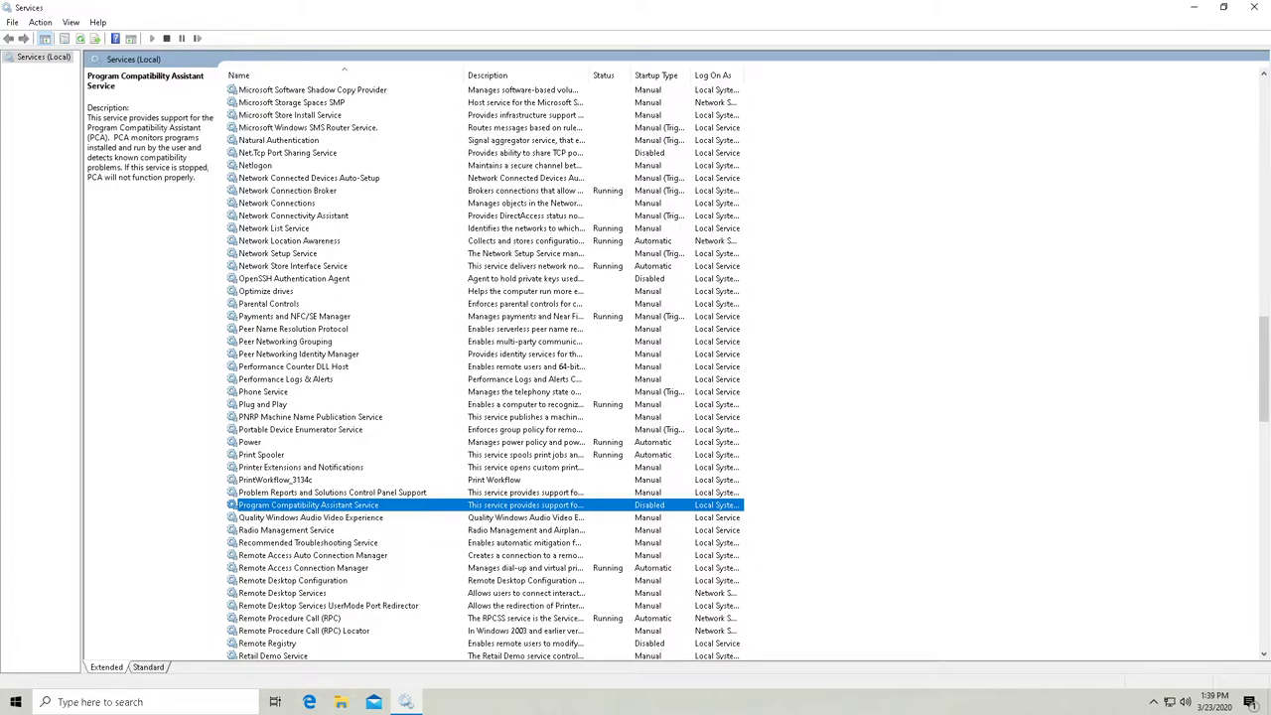
{"action": "left_click", "coordinate": [255, 453]}
{"action": "right_click", "coordinate": [254, 454]}
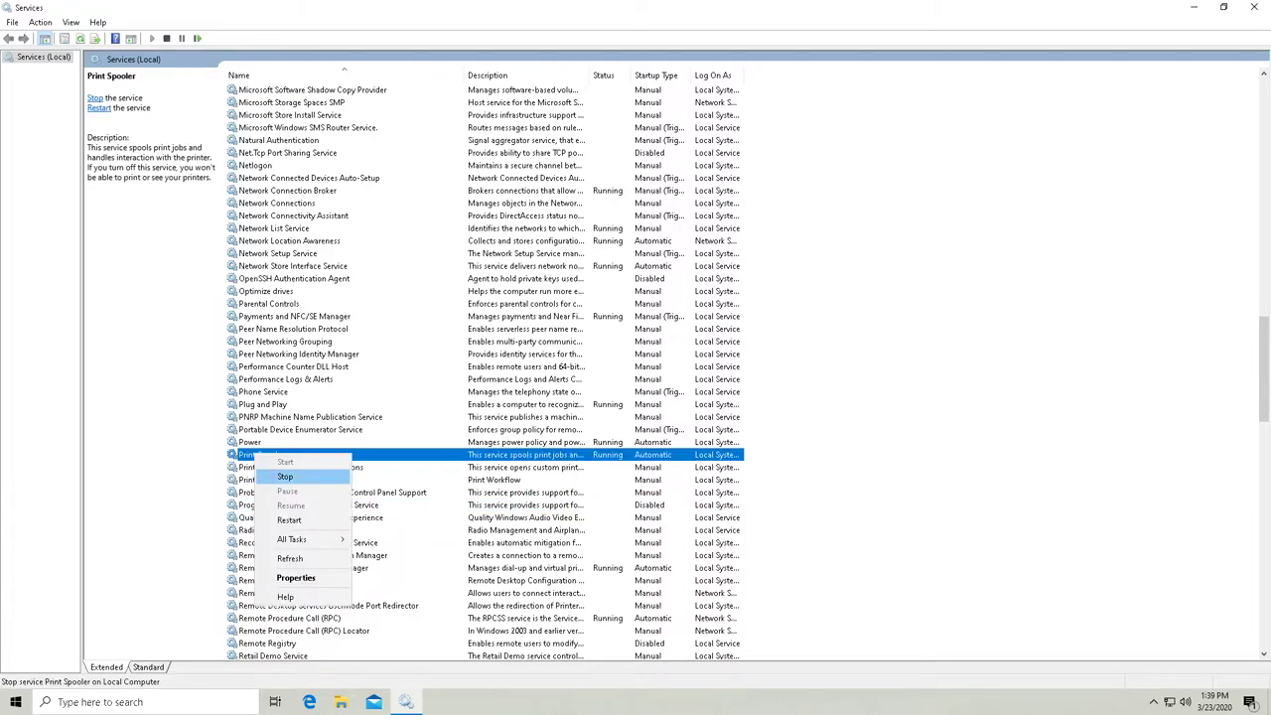
{"action": "left_click", "coordinate": [285, 477]}
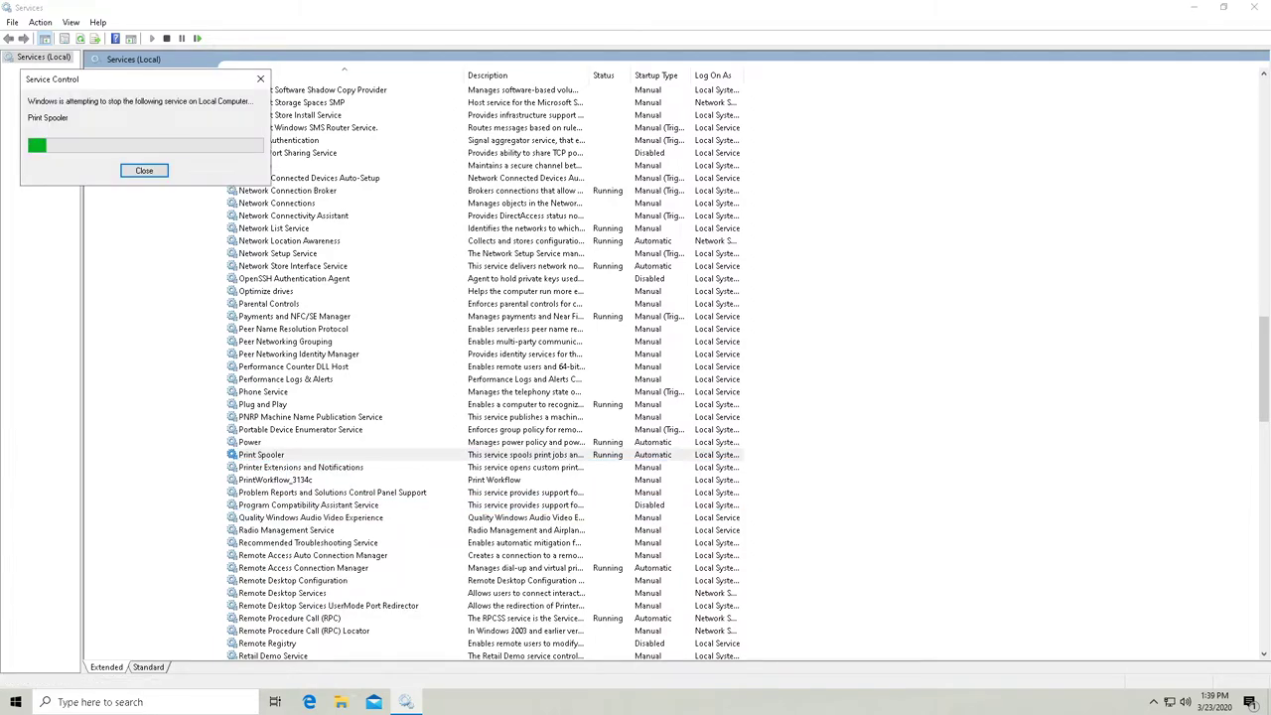
- Set the startup type of the Print Spooler service to Disabled and save the change
{"action": "right_click", "coordinate": [294, 454]}
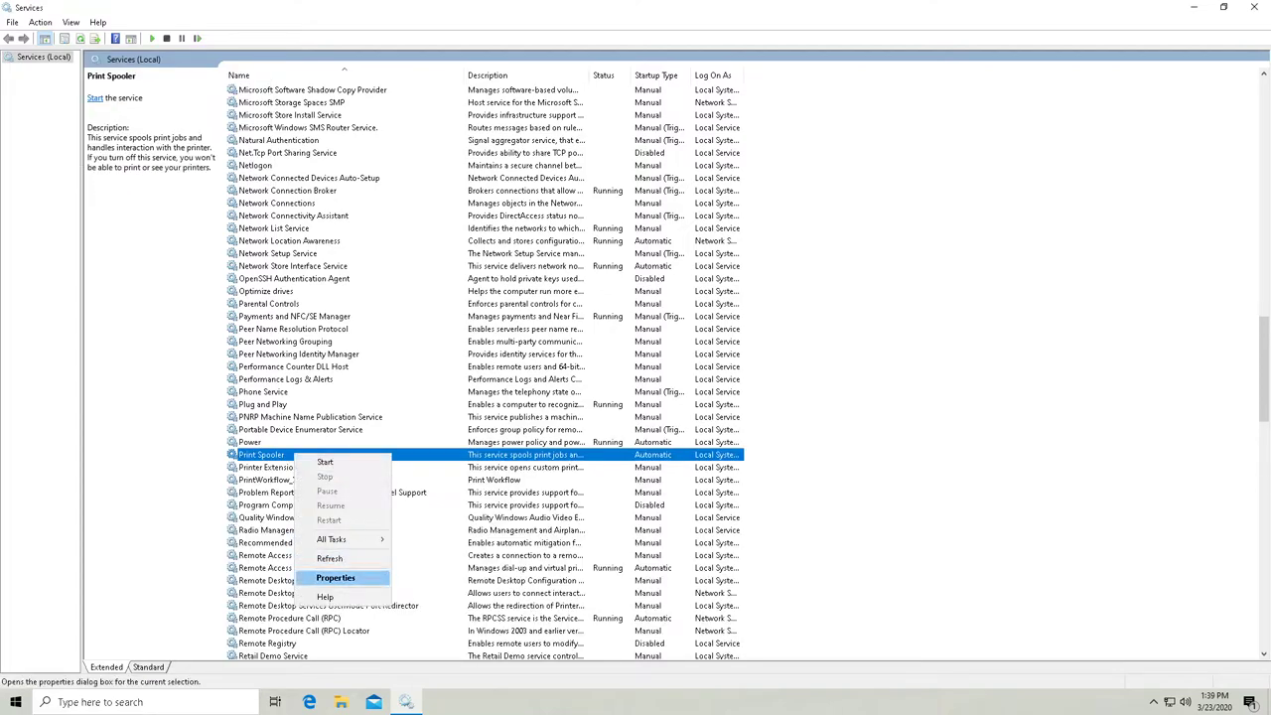
{"action": "left_click", "coordinate": [328, 578]}
{"action": "left_click", "coordinate": [661, 335]}
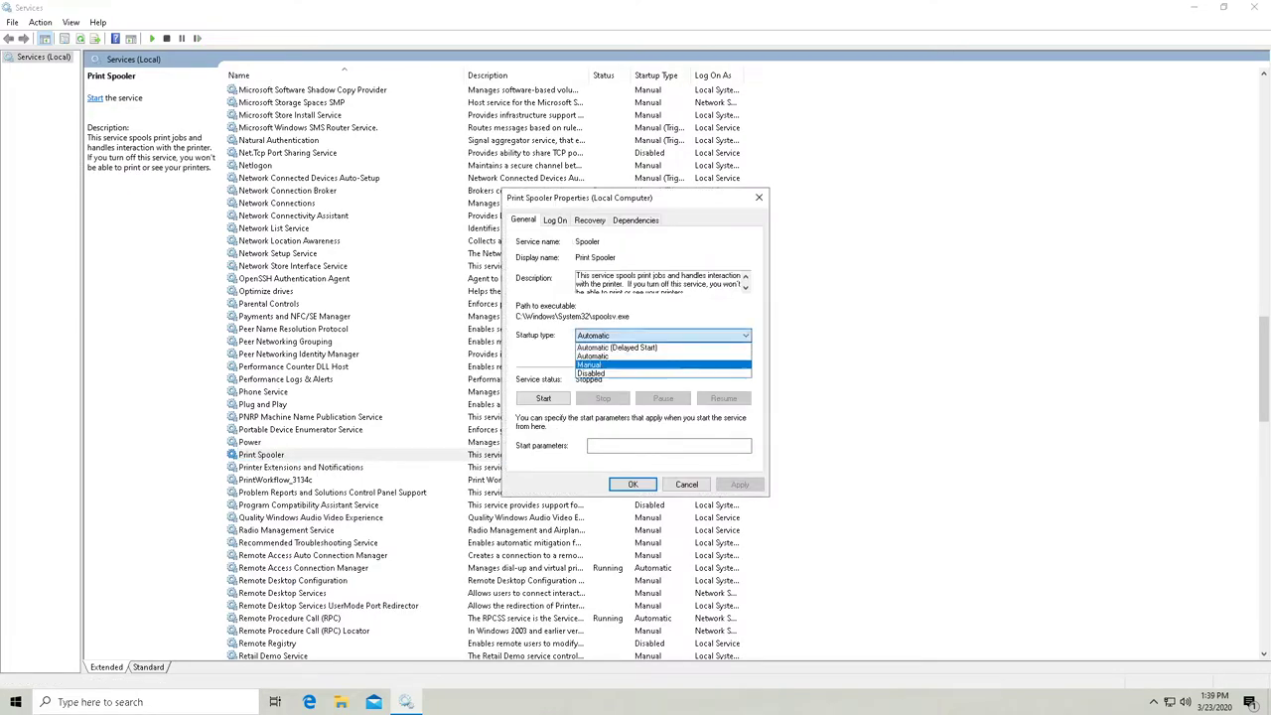
{"action": "key", "text": "Escape"}
{"action": "left_click", "coordinate": [661, 335]}
{"action": "left_click", "coordinate": [662, 373]}
{"action": "left_click", "coordinate": [738, 484]}
{"action": "left_click", "coordinate": [632, 484]}
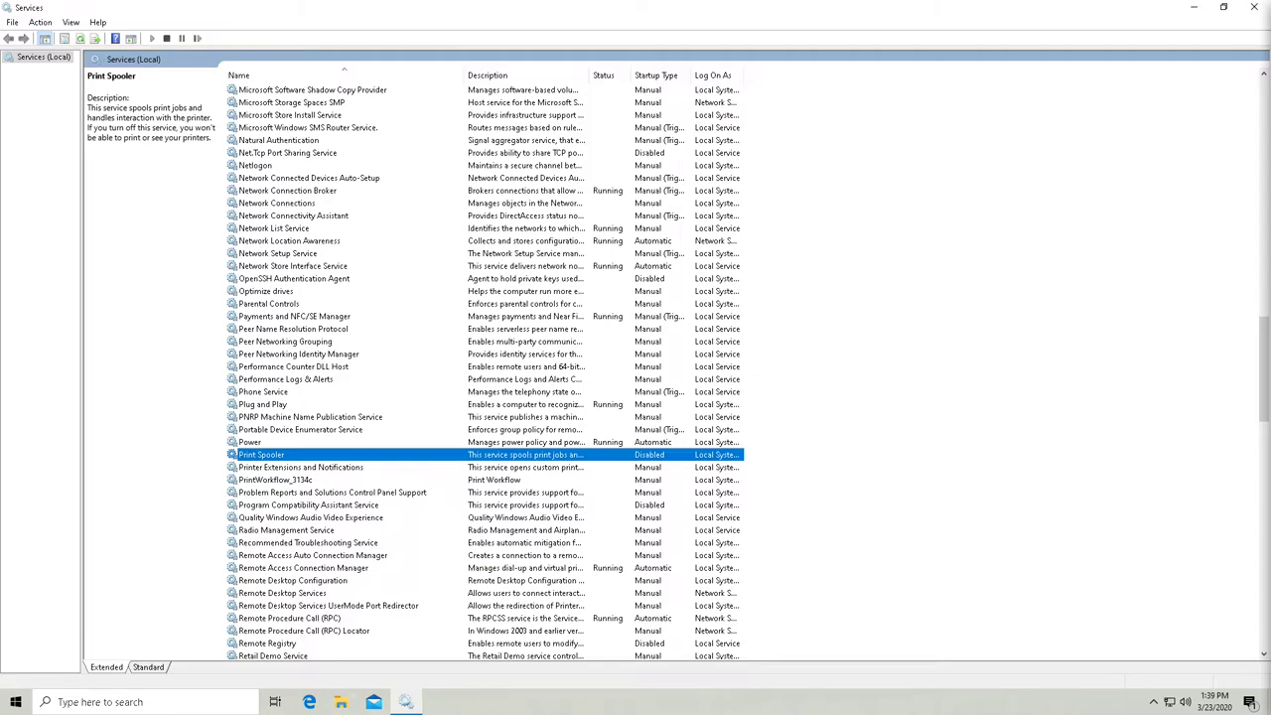
- Check the startup type and status of the Remote Registry service in its properties
{"action": "scroll", "coordinate": [484, 367], "scroll_direction": "down", "scroll_amount": 1}
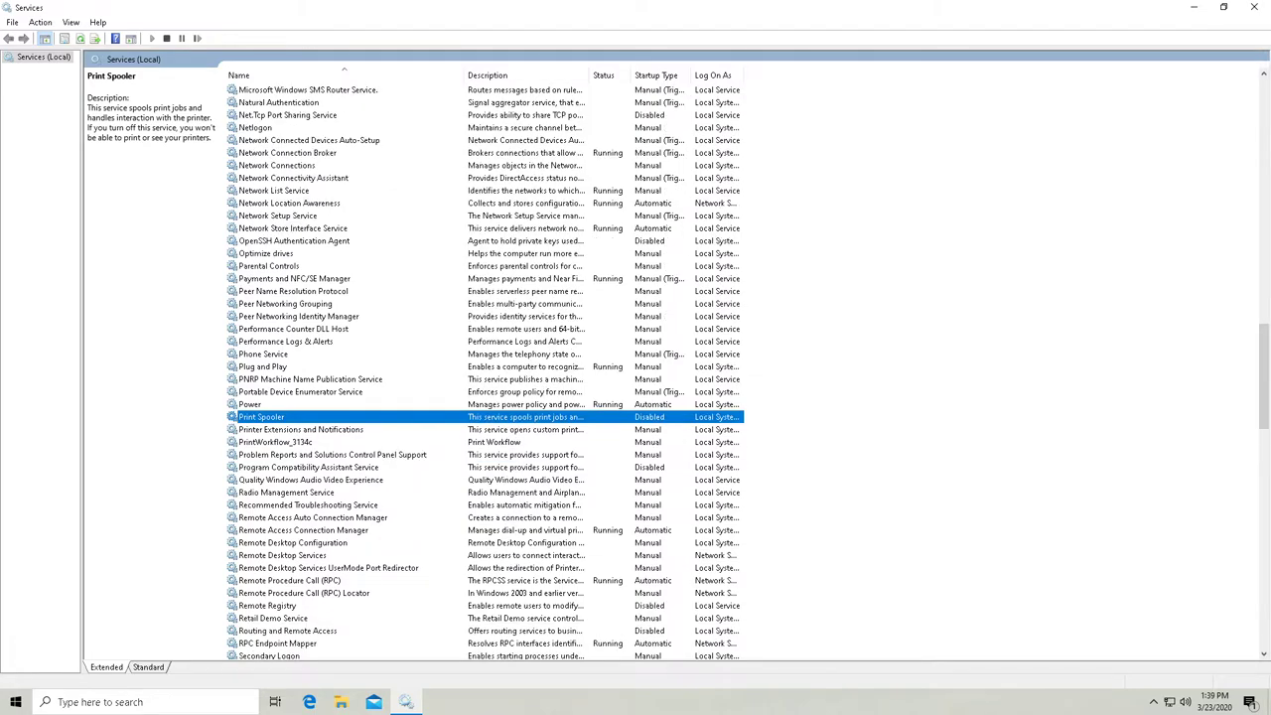
{"action": "scroll", "coordinate": [484, 372], "scroll_direction": "up", "scroll_amount": 1}
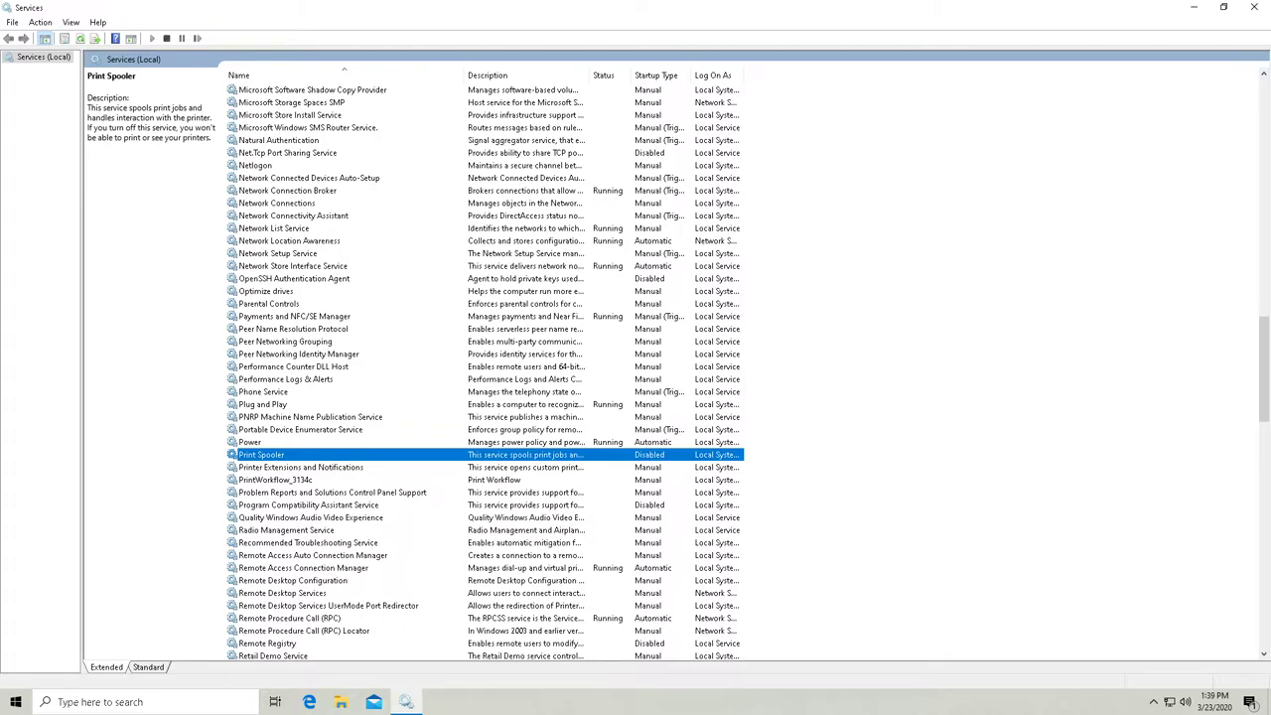
{"action": "scroll", "coordinate": [485, 367], "scroll_direction": "down", "scroll_amount": 1}
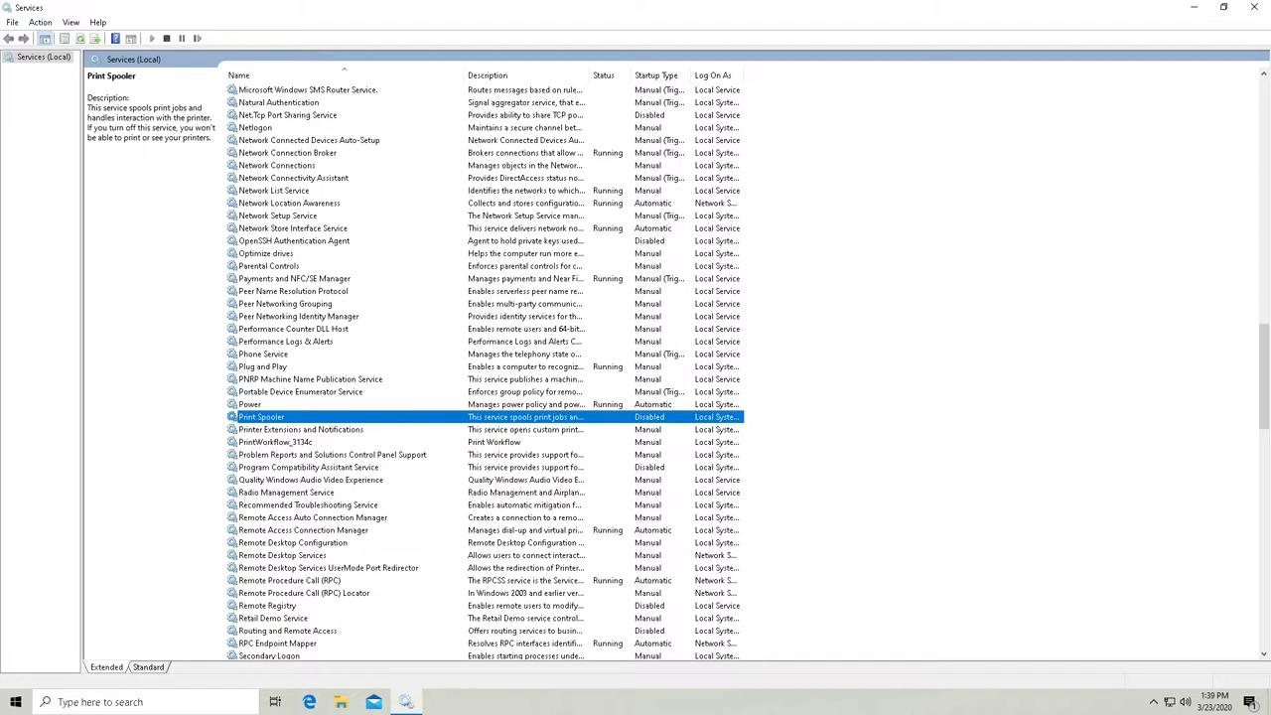
{"action": "right_click", "coordinate": [281, 605]}
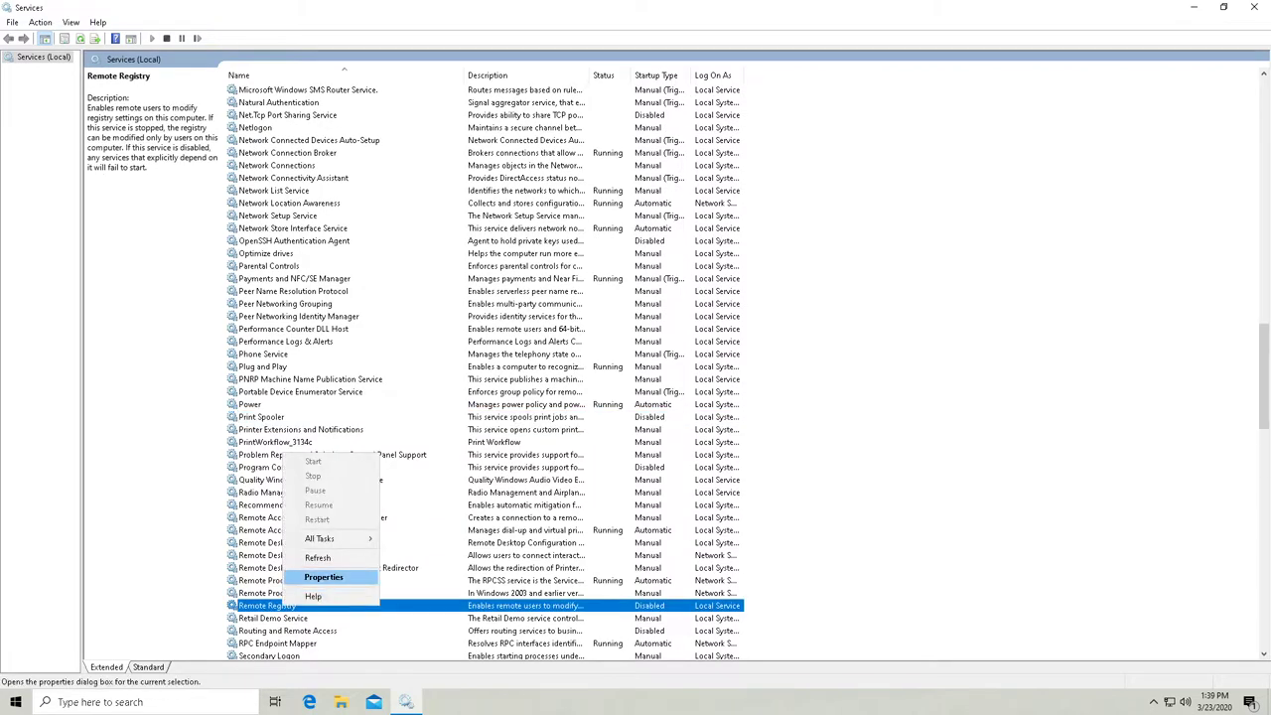
{"action": "left_click", "coordinate": [298, 578]}
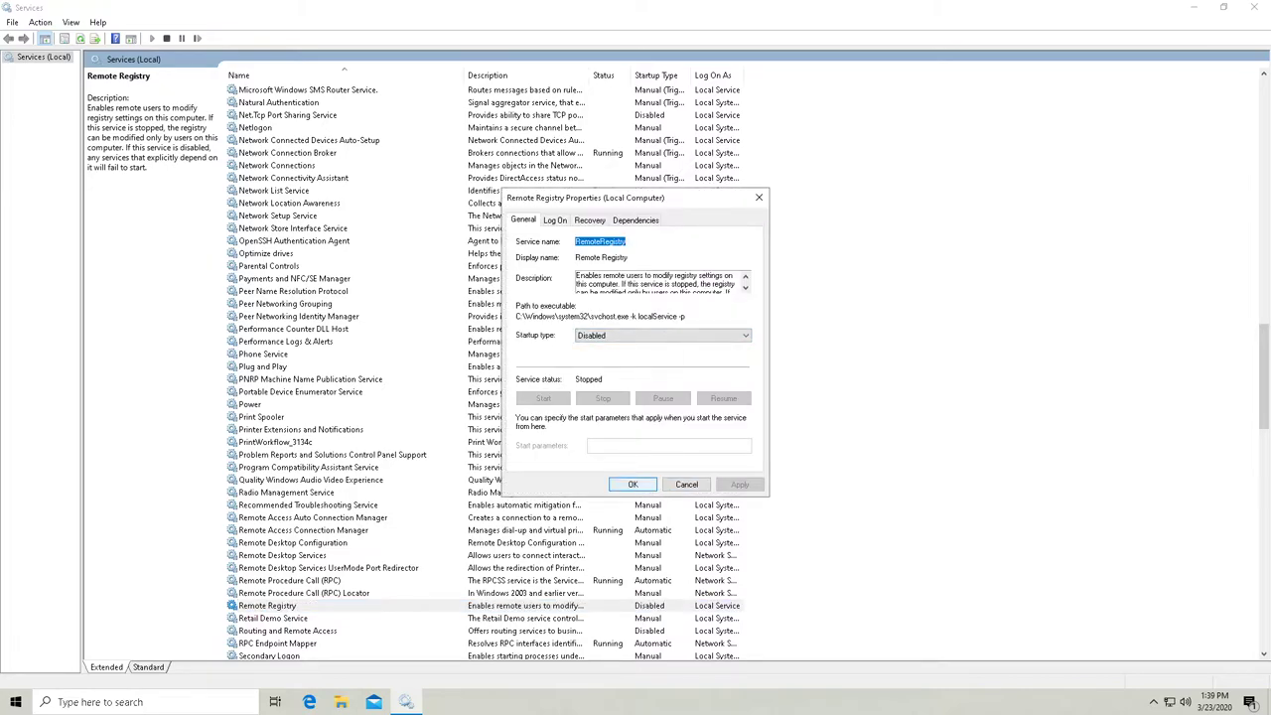
{"action": "left_click", "coordinate": [632, 483]}
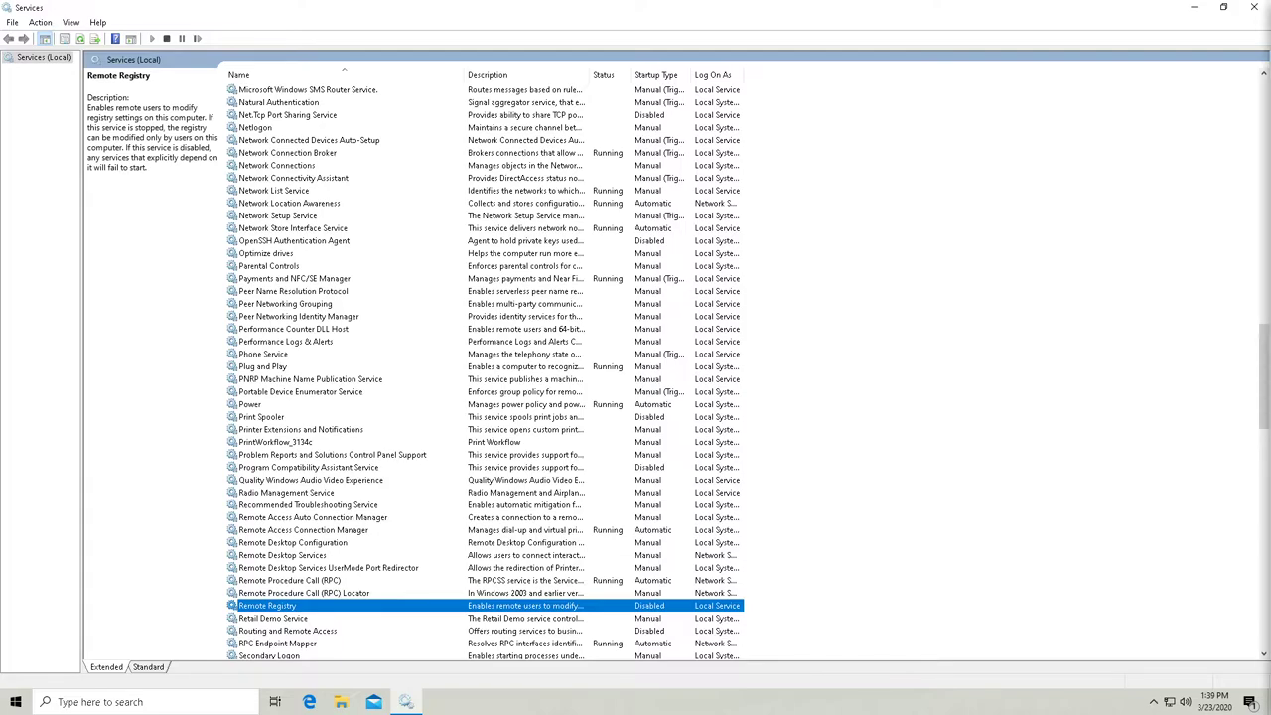
- Set the startup type of the Secondary Logon service to Disabled and save the change
{"action": "scroll", "coordinate": [485, 373], "scroll_direction": "down", "scroll_amount": 9}
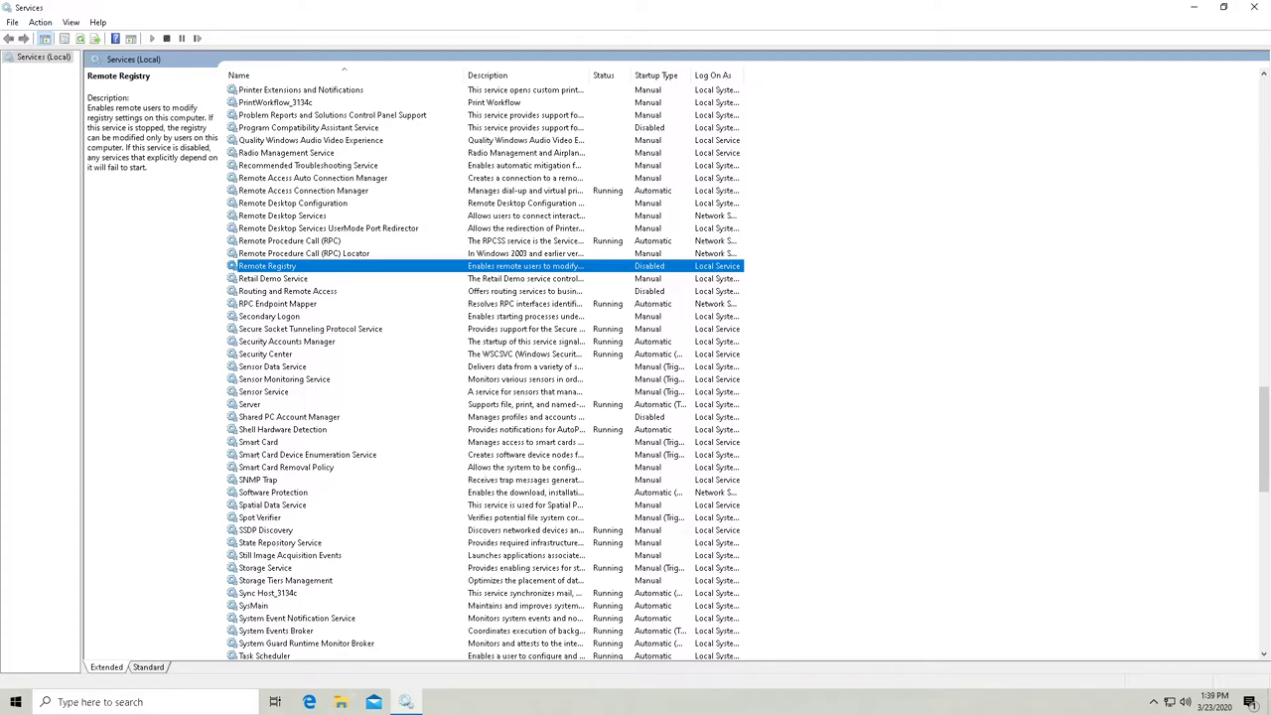
{"action": "left_click", "coordinate": [268, 316]}
{"action": "right_click", "coordinate": [279, 316]}
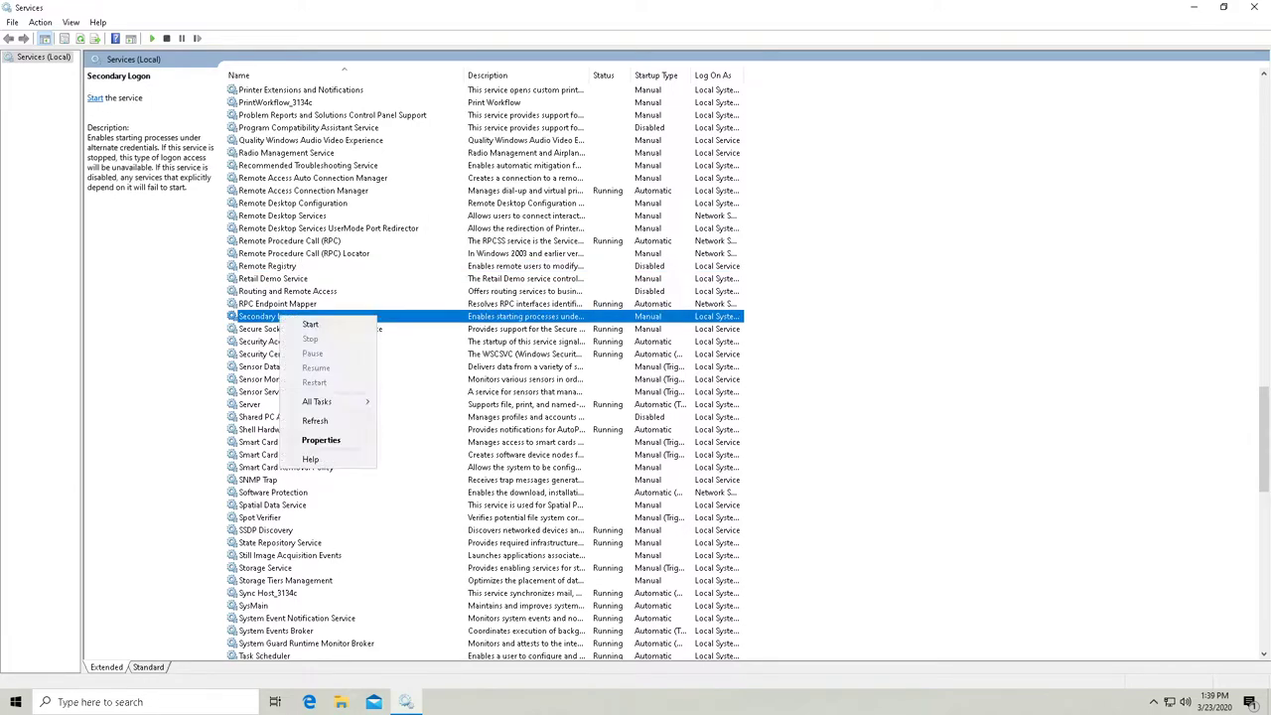
{"action": "left_click", "coordinate": [321, 440]}
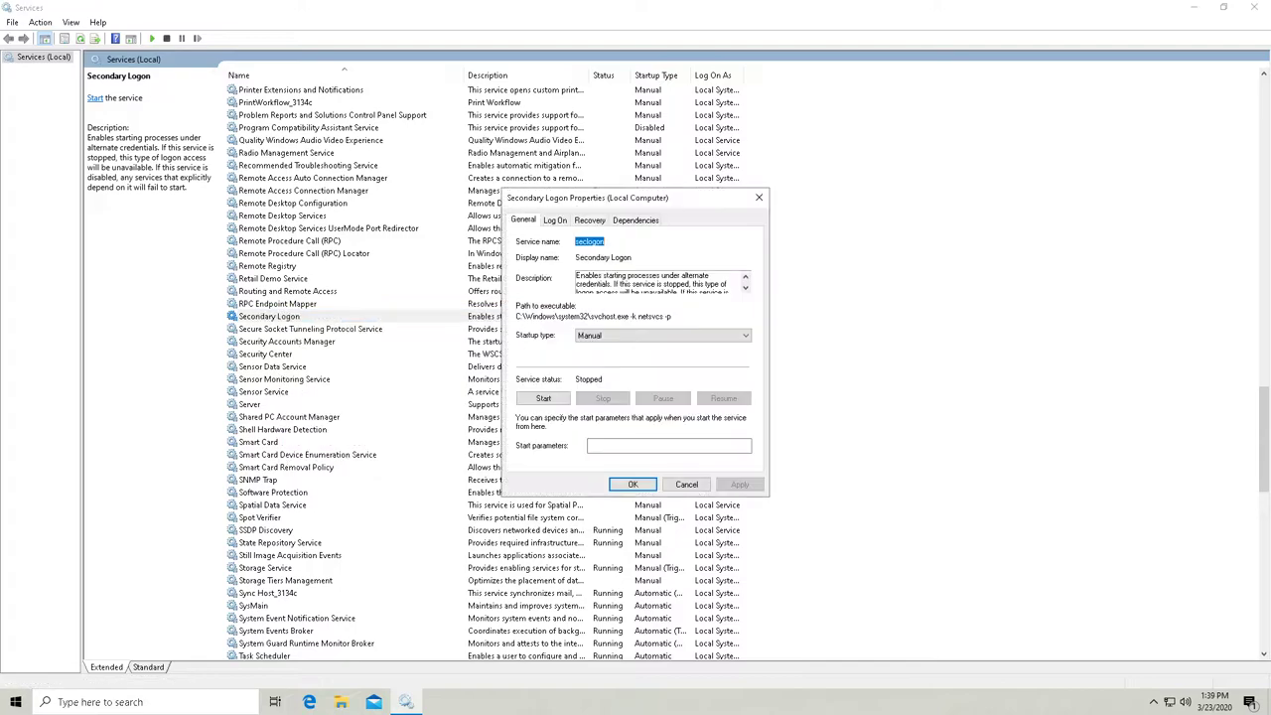
{"action": "left_click", "coordinate": [662, 335]}
{"action": "left_click", "coordinate": [596, 372]}
{"action": "left_click", "coordinate": [740, 483]}
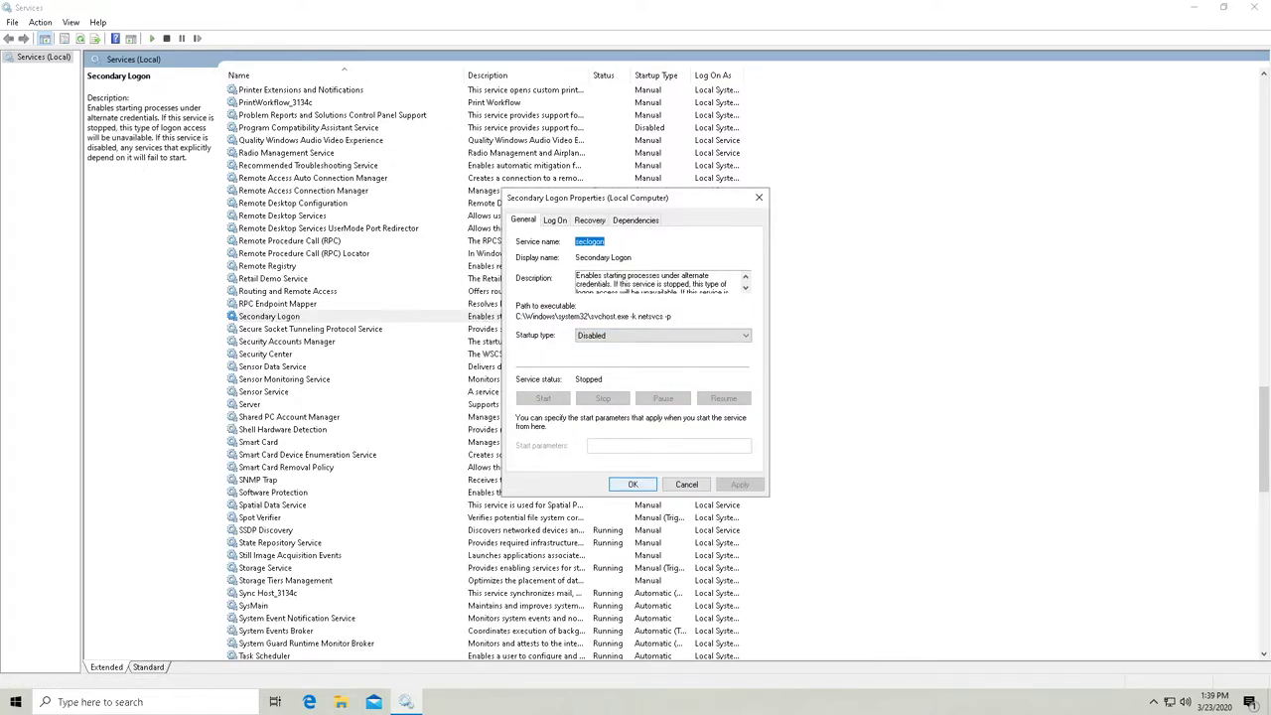
{"action": "left_click", "coordinate": [633, 484]}
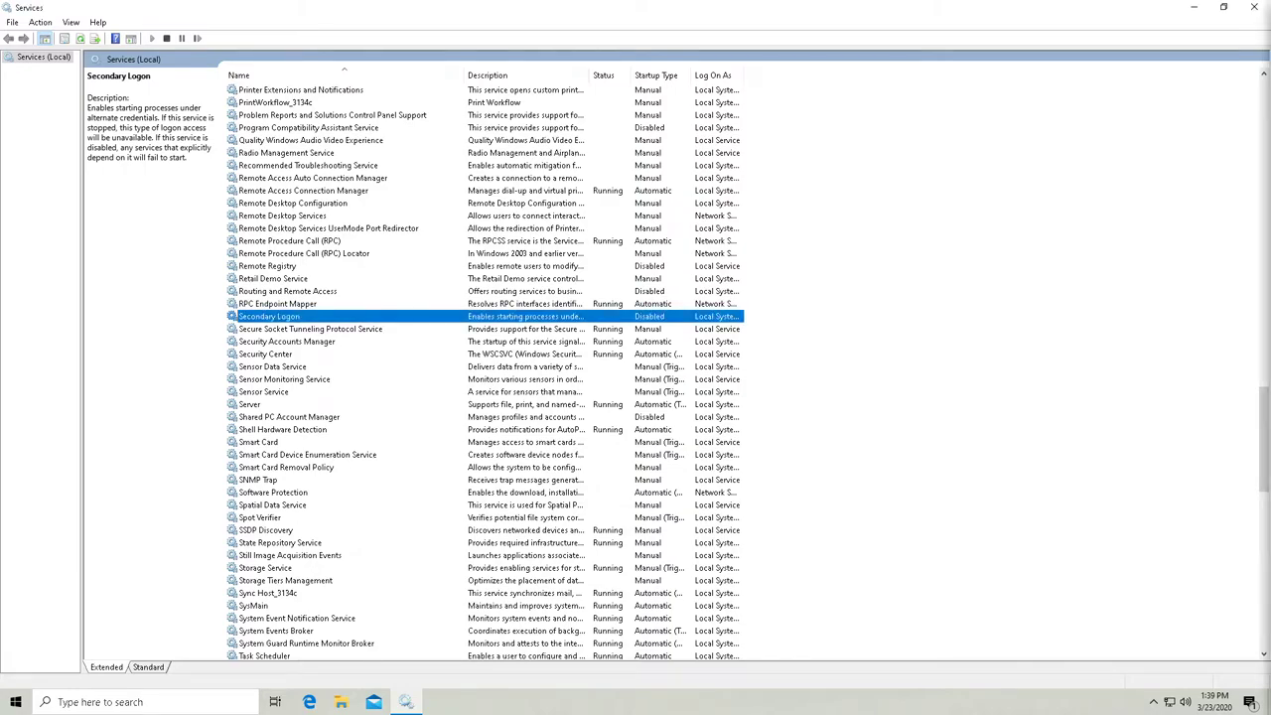
- Check in the Security Center service's properties whether its startup type can be changed, and close them
{"action": "left_click", "coordinate": [273, 354]}
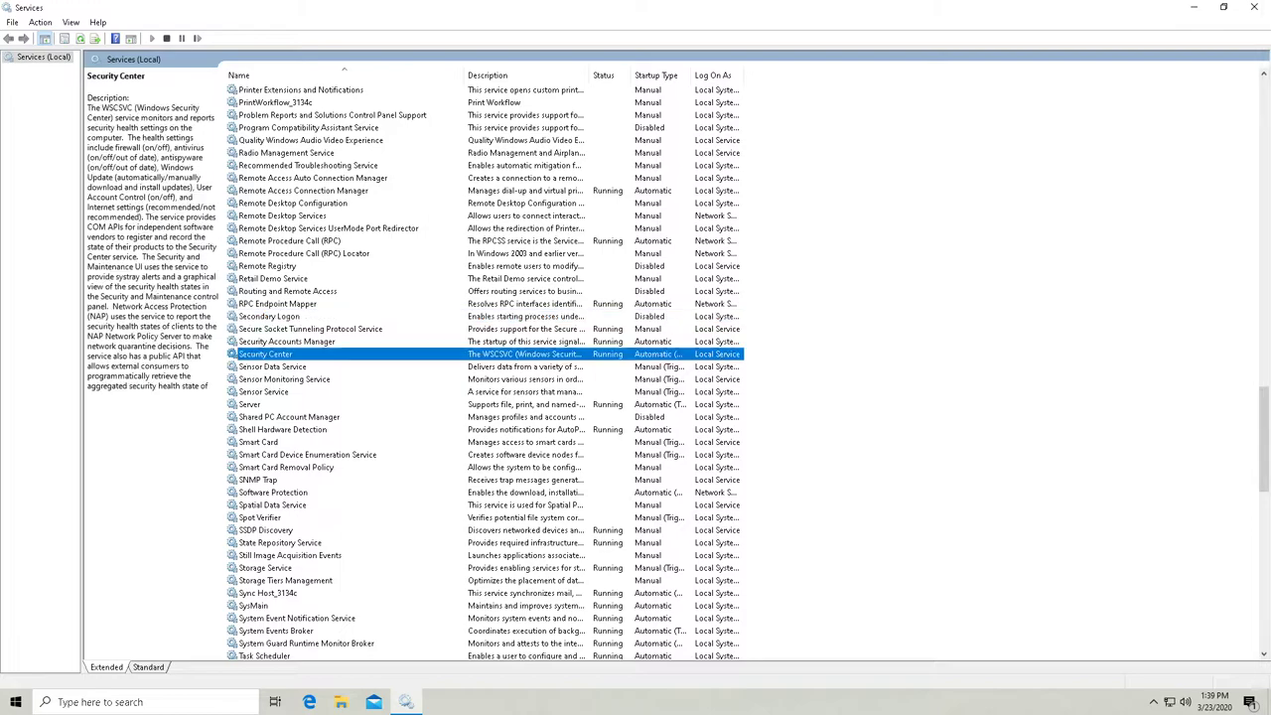
{"action": "right_click", "coordinate": [280, 356]}
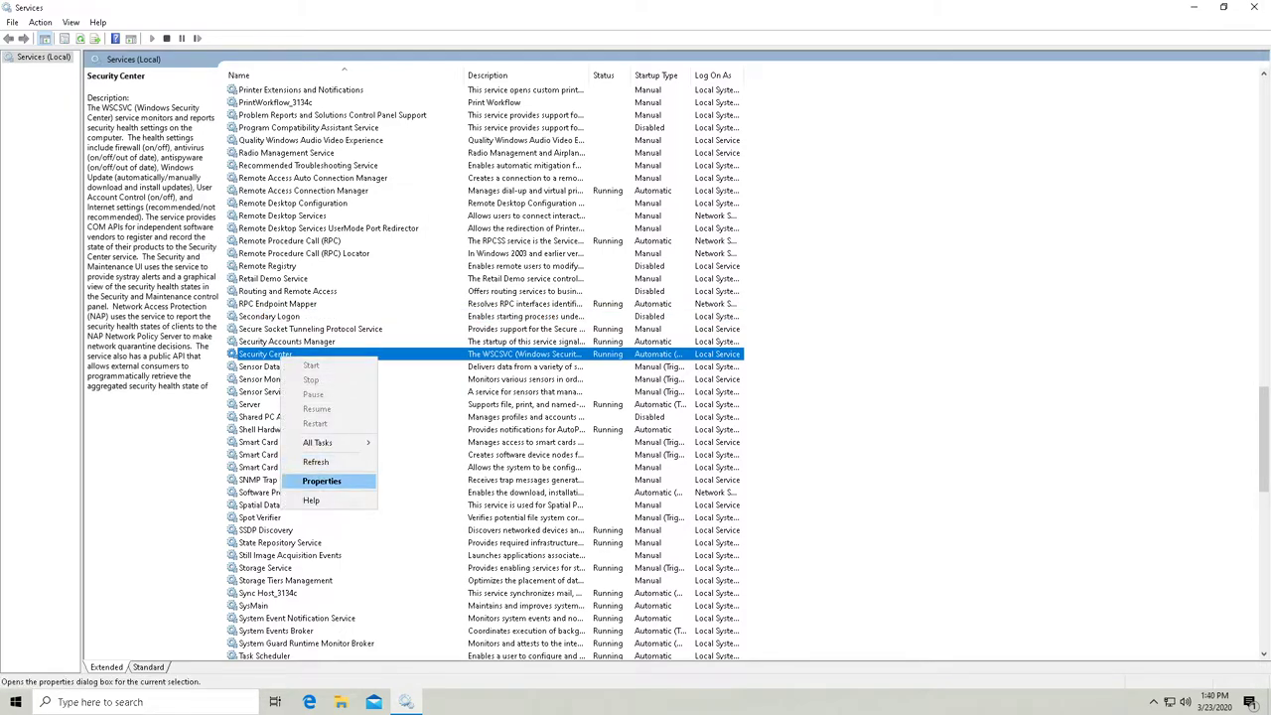
{"action": "key", "text": "Return"}
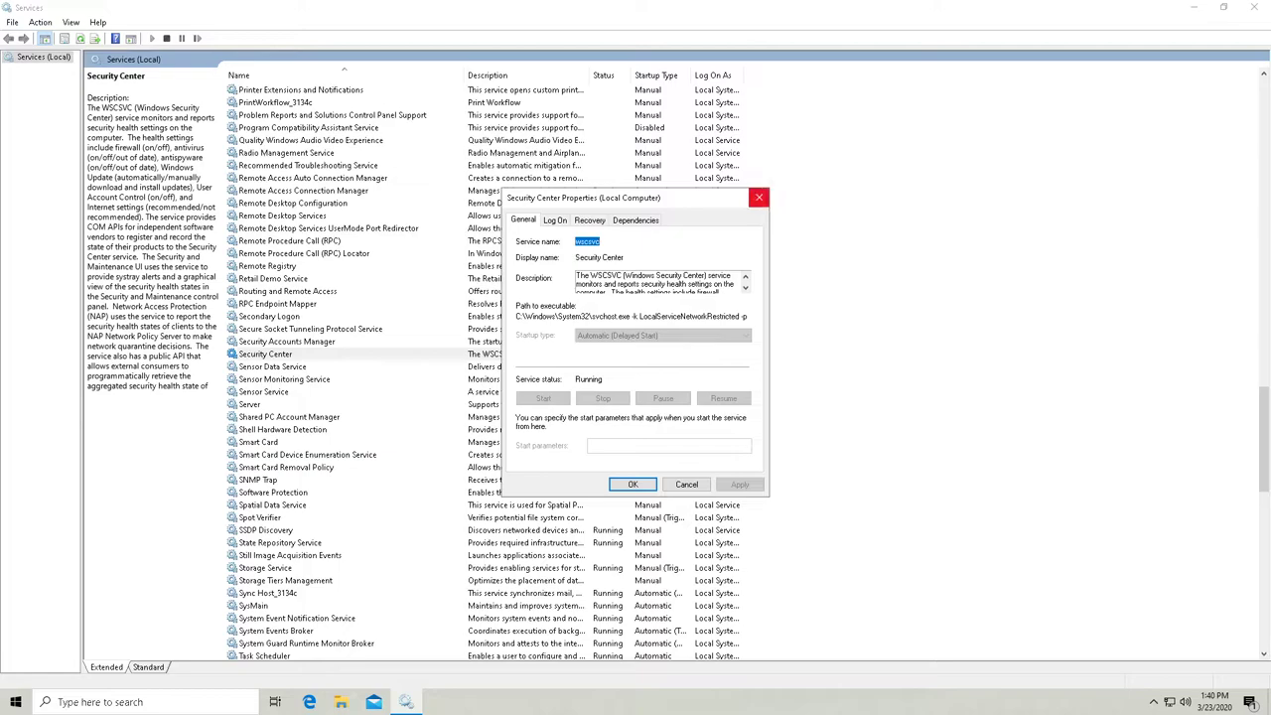
{"action": "left_click", "coordinate": [759, 197]}
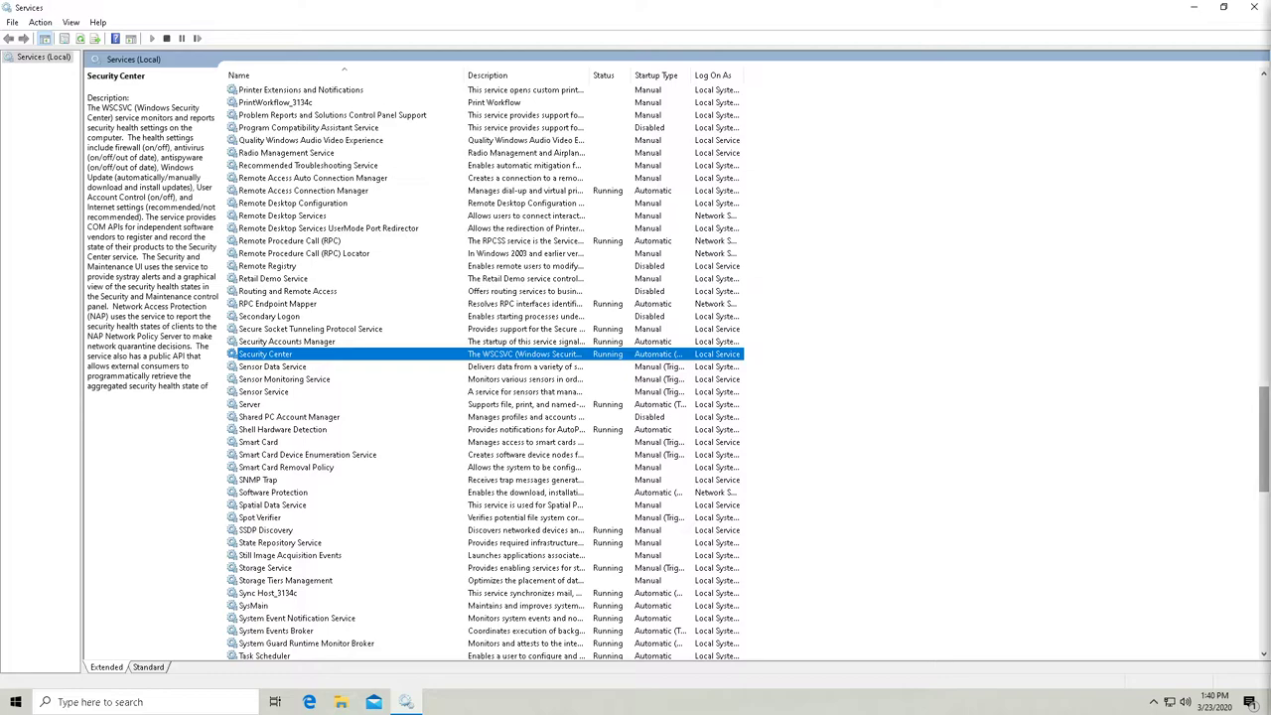
- Stop the TCP/IP NetBIOS Helper service
{"action": "scroll", "coordinate": [486, 372], "scroll_direction": "down", "scroll_amount": 5}
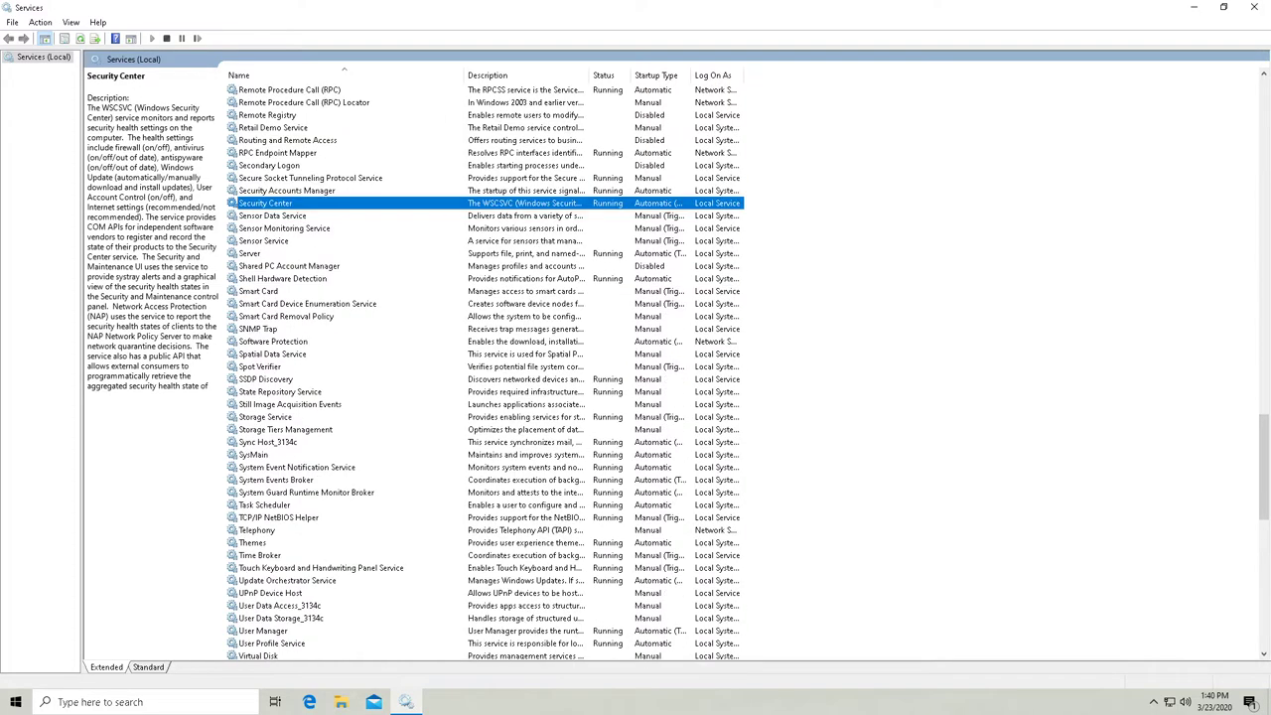
{"action": "left_click", "coordinate": [278, 479]}
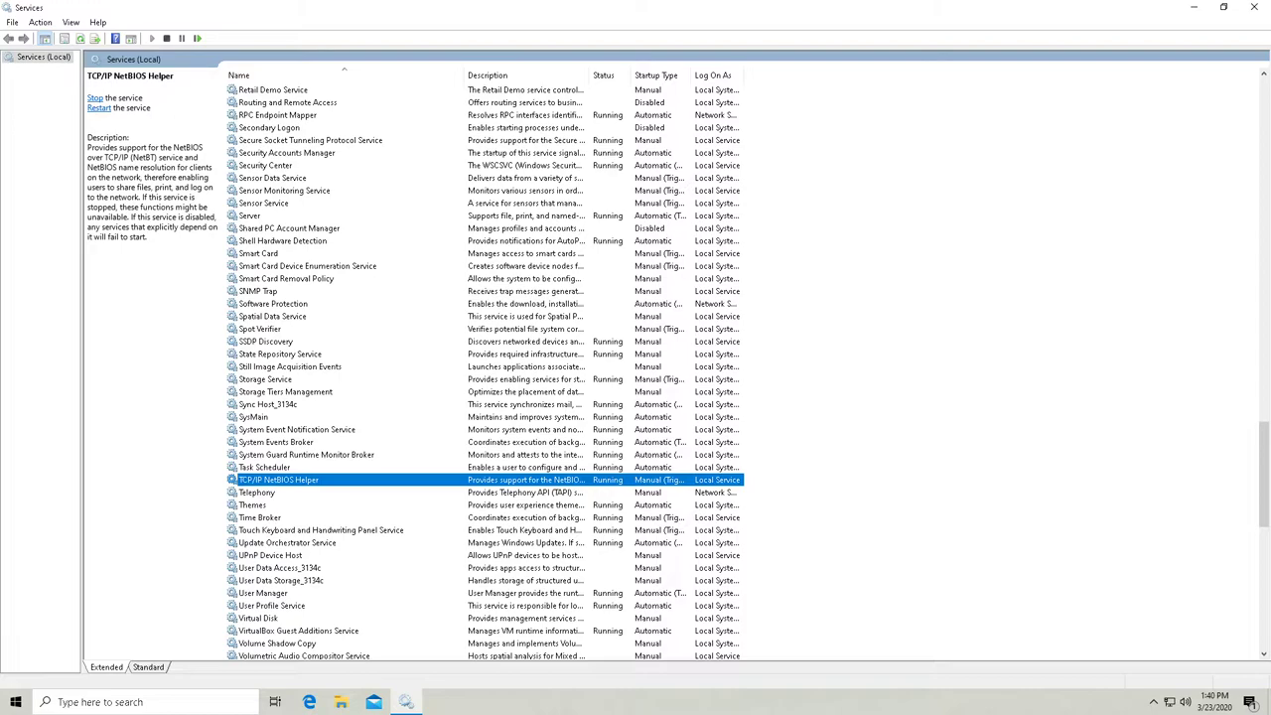
{"action": "right_click", "coordinate": [304, 480]}
{"action": "left_click", "coordinate": [328, 500]}
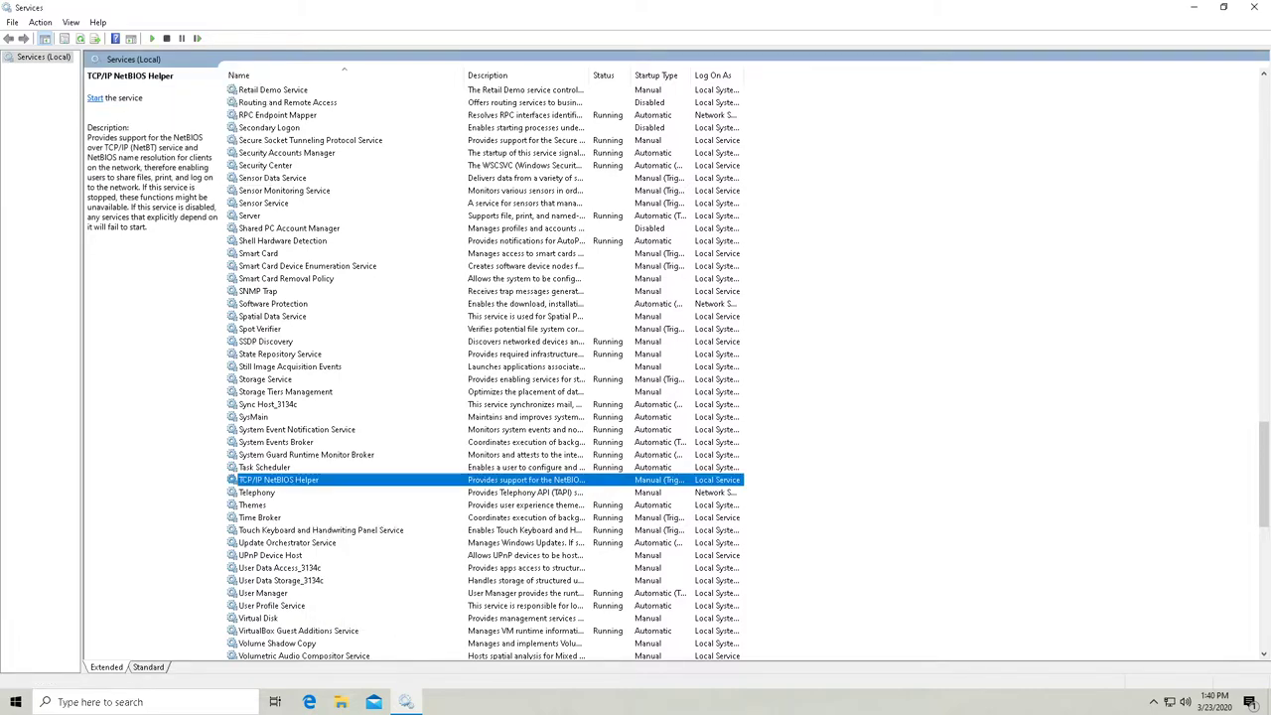
- Set the startup type of the TCP/IP NetBIOS Helper service to Disabled and save the change
{"action": "right_click", "coordinate": [313, 480]}
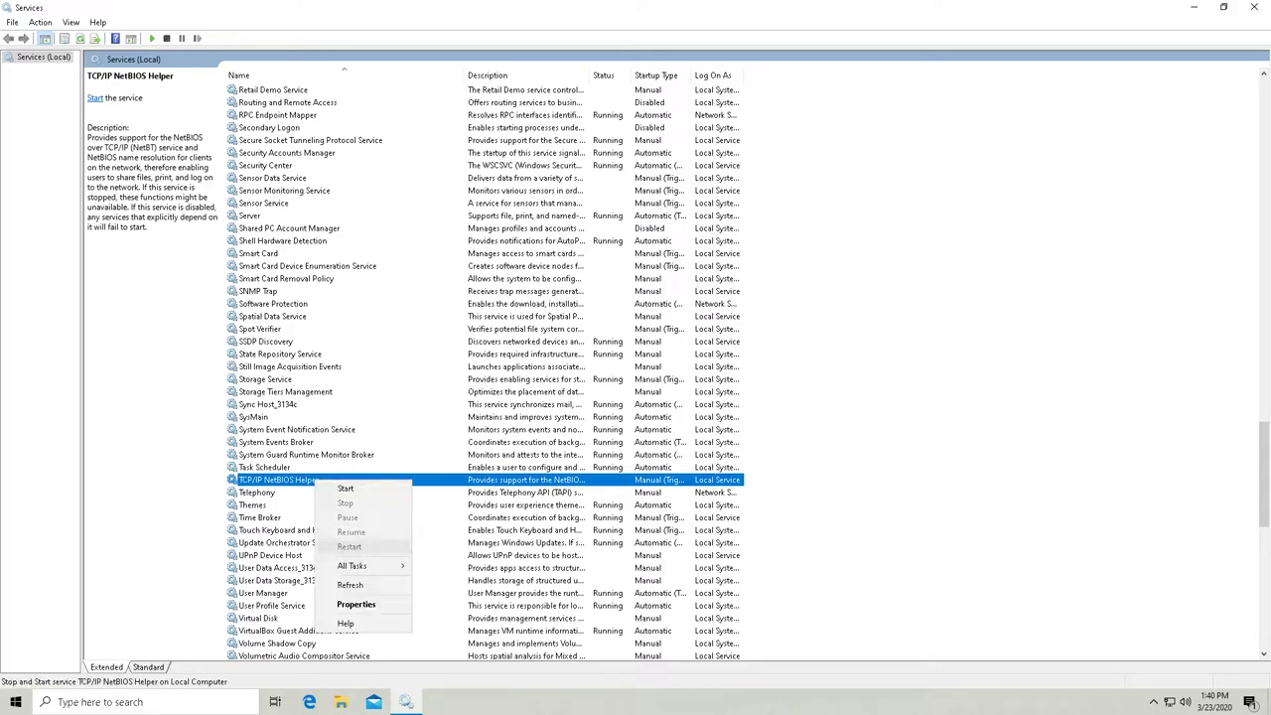
{"action": "left_click", "coordinate": [342, 604]}
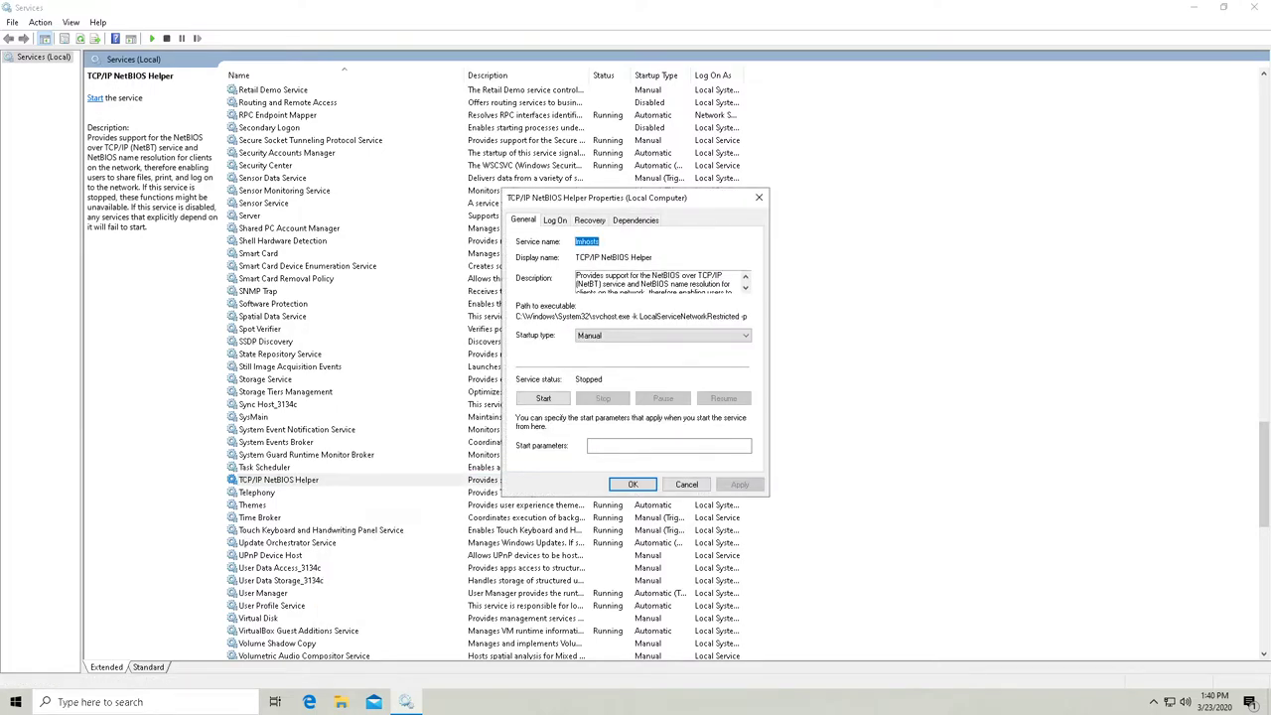
{"action": "left_click", "coordinate": [663, 335]}
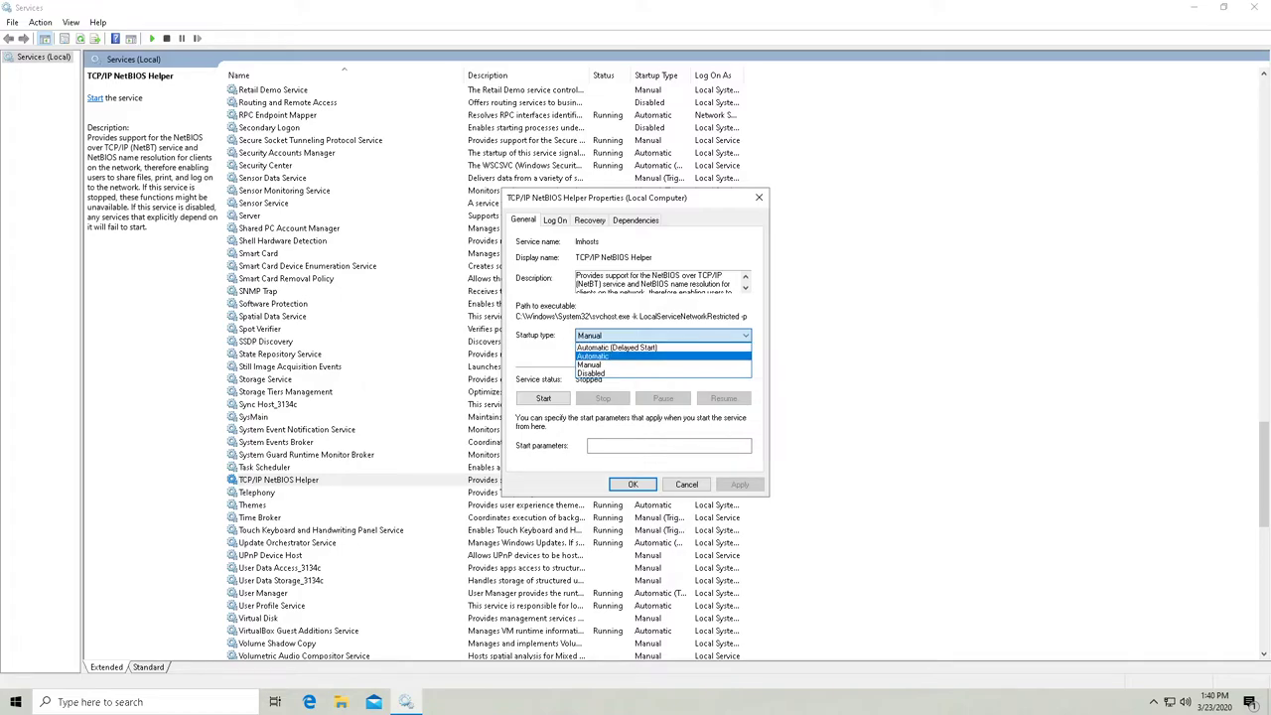
{"action": "key", "text": "Down"}
{"action": "key", "text": "Down"}
{"action": "key", "text": "Escape"}
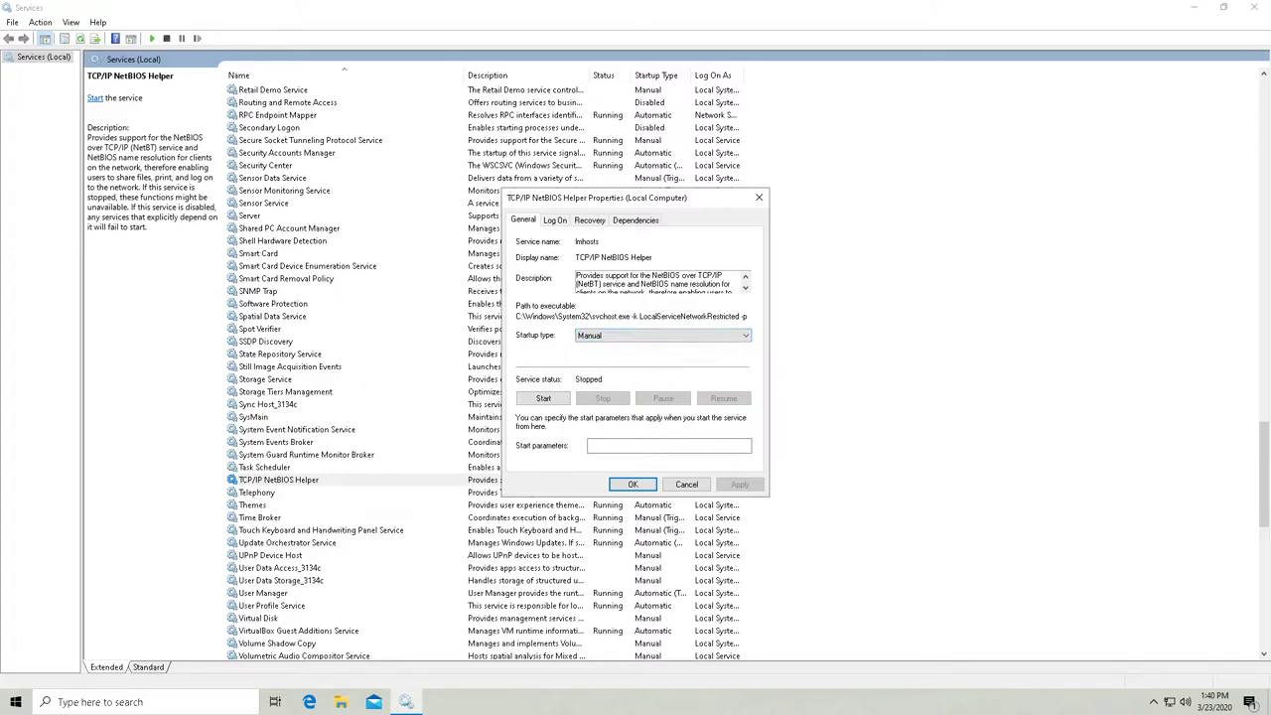
{"action": "left_click", "coordinate": [662, 335]}
{"action": "left_click", "coordinate": [592, 373]}
{"action": "left_click", "coordinate": [738, 483]}
{"action": "left_click", "coordinate": [631, 484]}
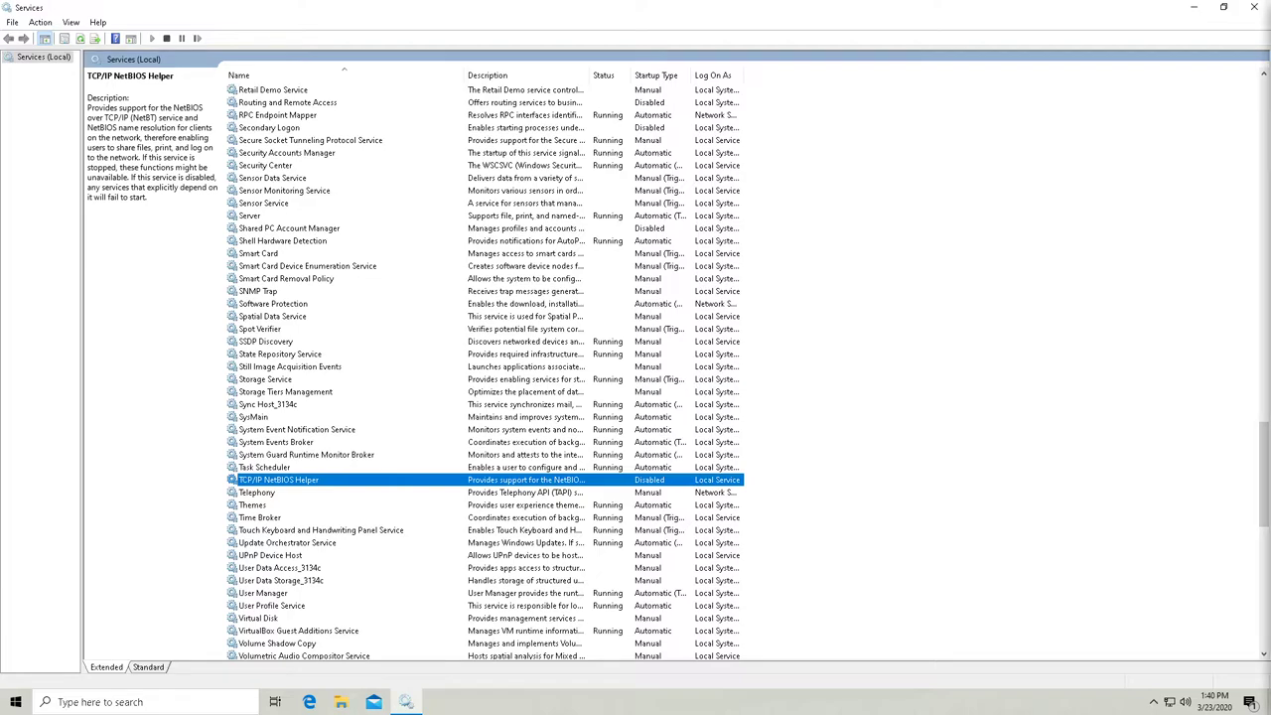
- Set the startup type of the Touch Keyboard and Handwriting Panel Service to Disabled and save the change
{"action": "scroll", "coordinate": [484, 367], "scroll_direction": "down", "scroll_amount": 2}
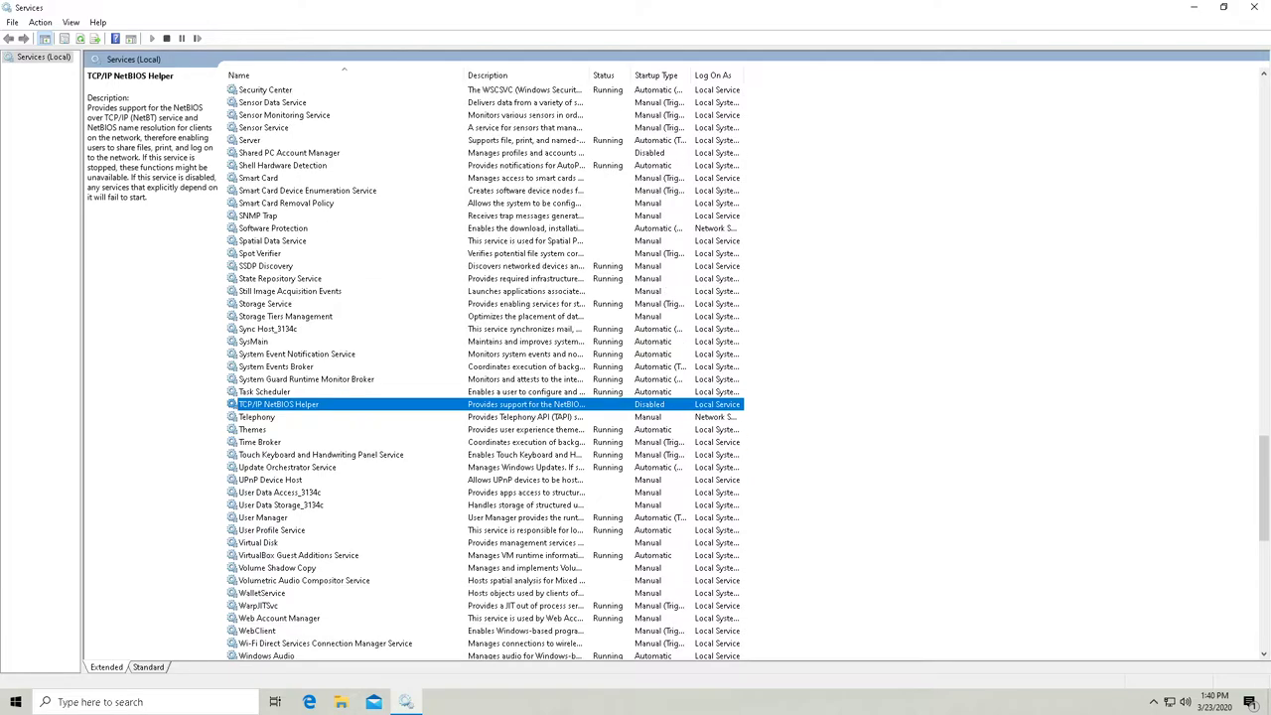
{"action": "left_click", "coordinate": [320, 454]}
{"action": "right_click", "coordinate": [331, 454]}
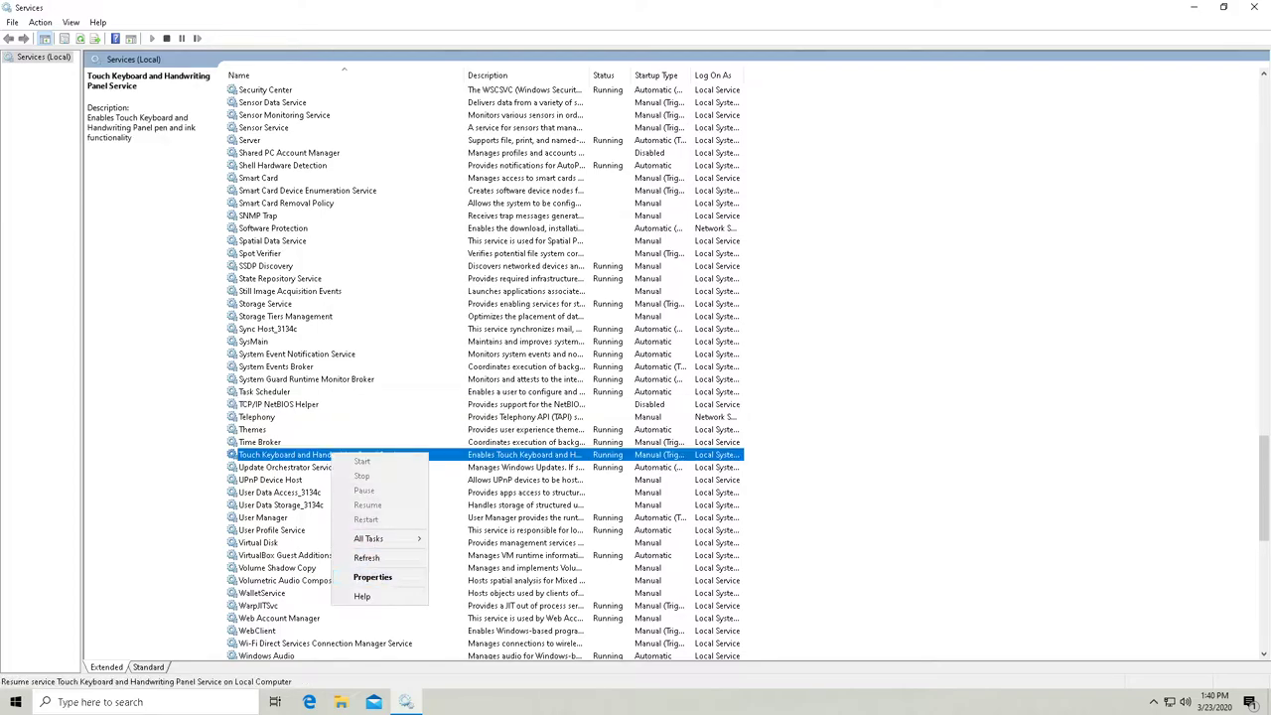
{"action": "key", "text": "Escape"}
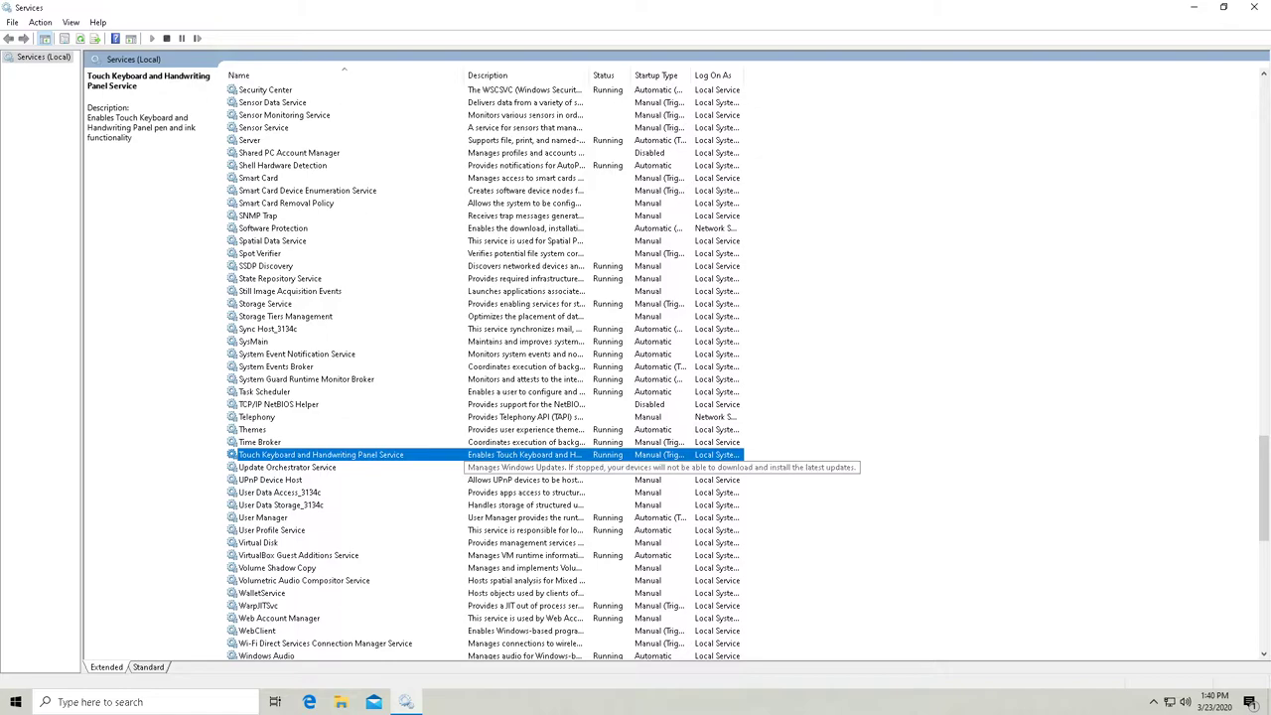
{"action": "right_click", "coordinate": [502, 459]}
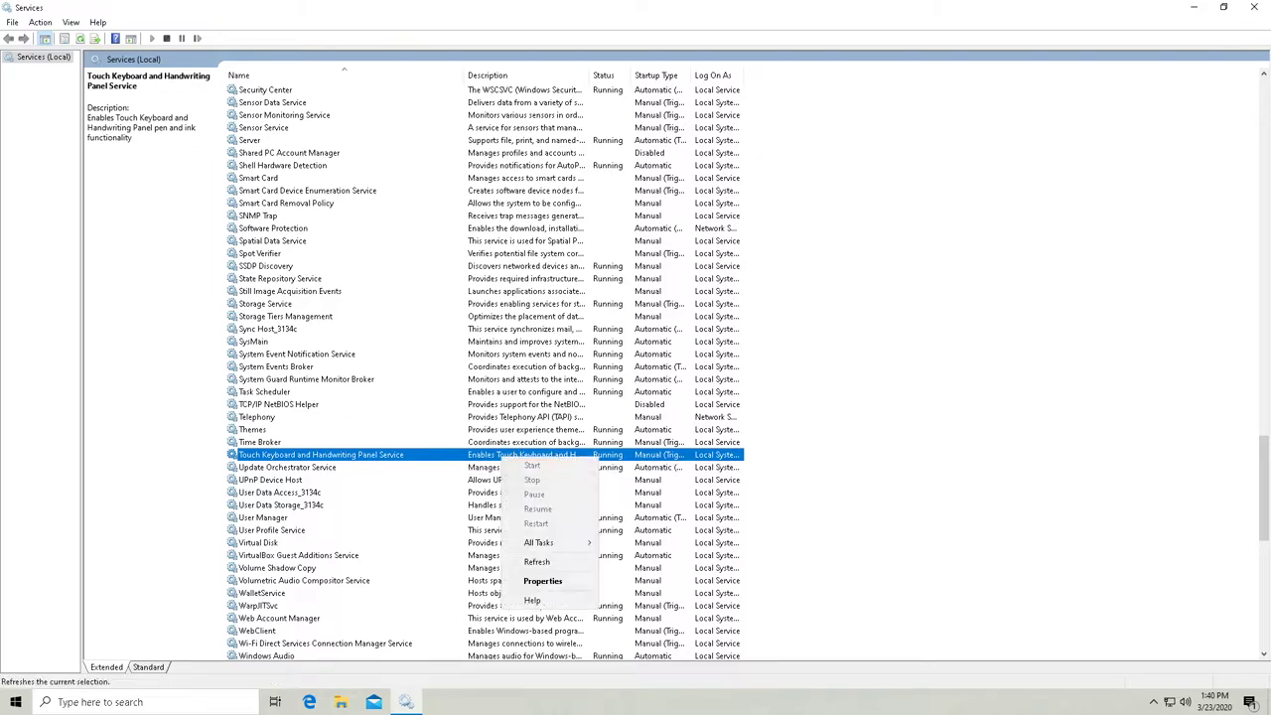
{"action": "left_click", "coordinate": [542, 581]}
{"action": "left_click", "coordinate": [662, 334]}
{"action": "left_click", "coordinate": [592, 374]}
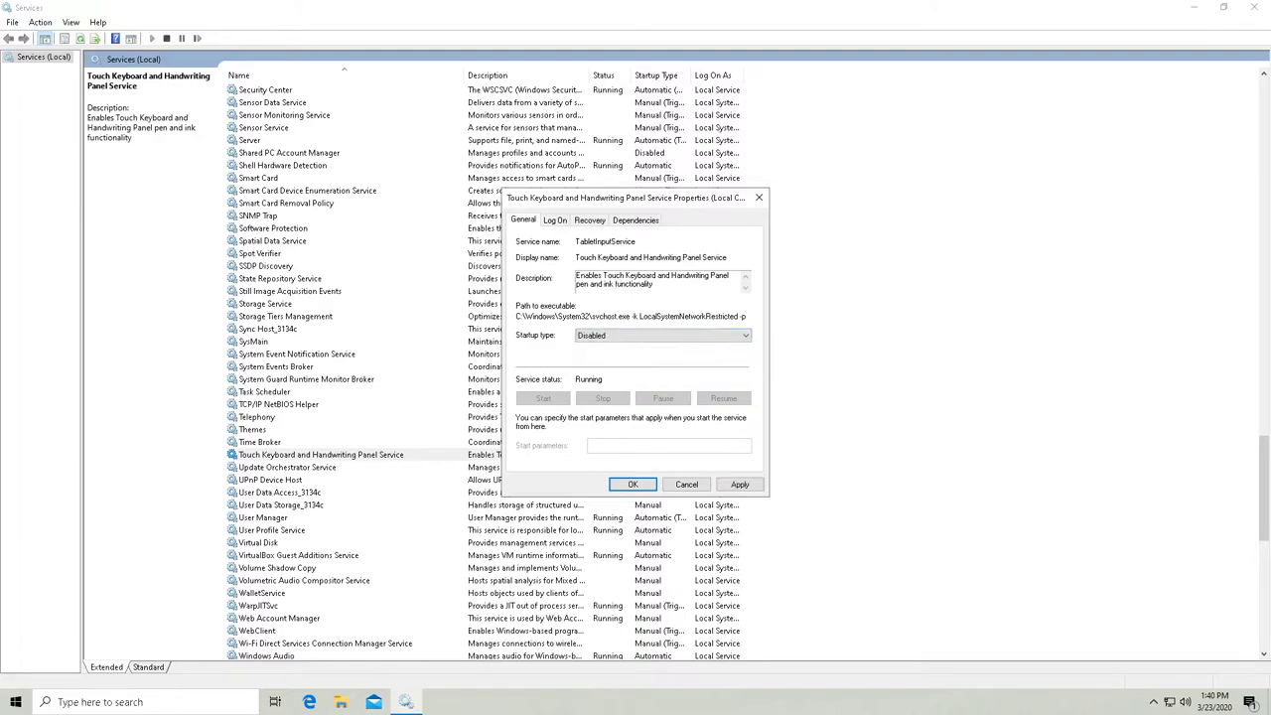
{"action": "left_click", "coordinate": [738, 483]}
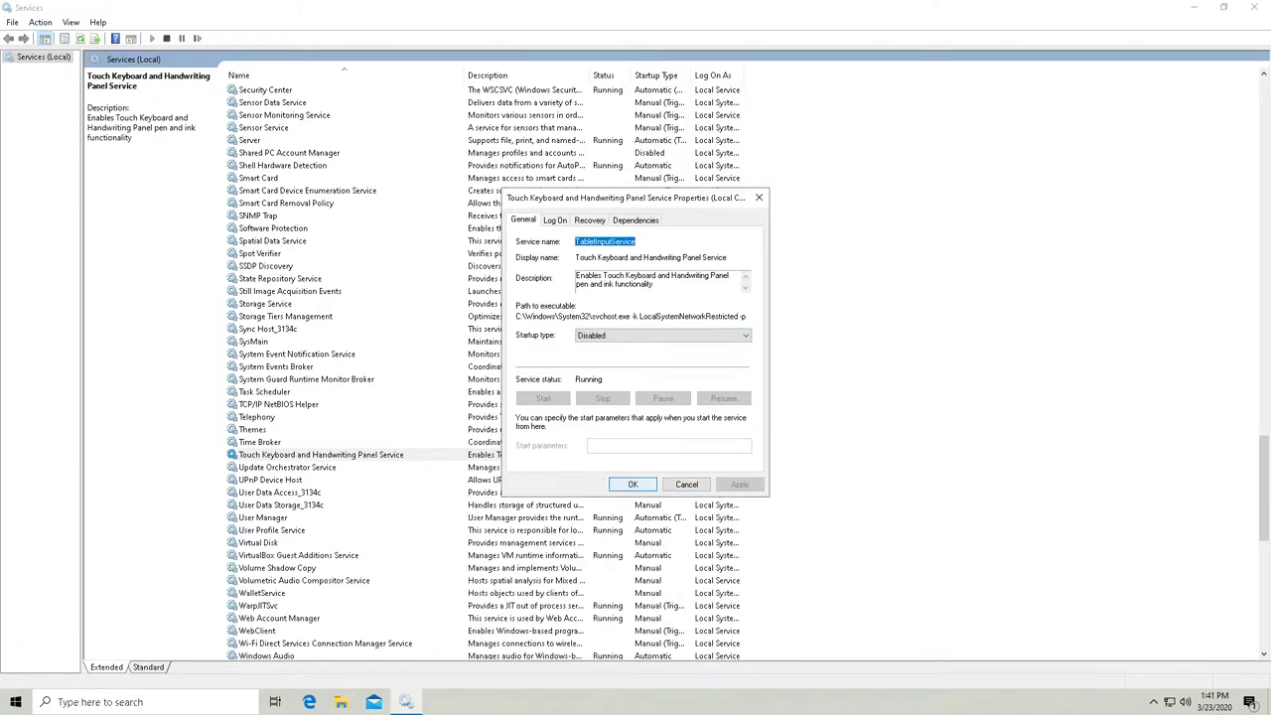
{"action": "left_click", "coordinate": [633, 484]}
{"action": "right_click", "coordinate": [461, 454]}
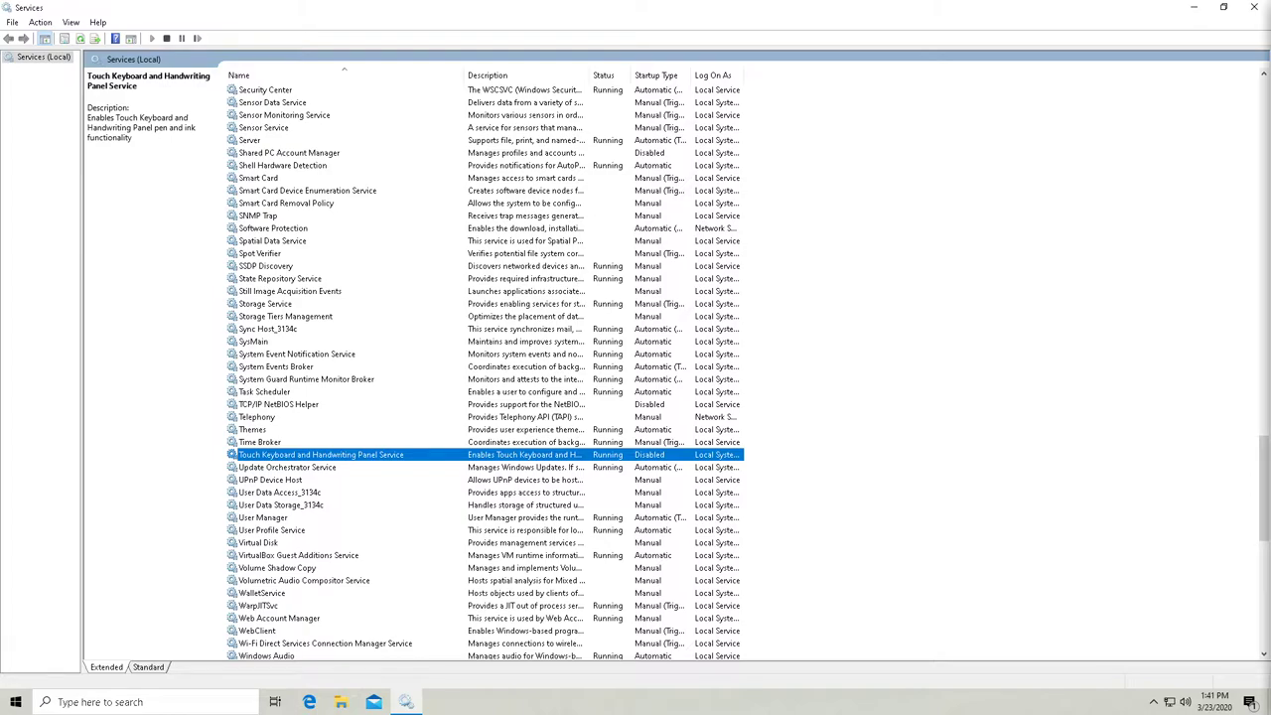
- Stop the Themes service
{"action": "right_click", "coordinate": [264, 429]}
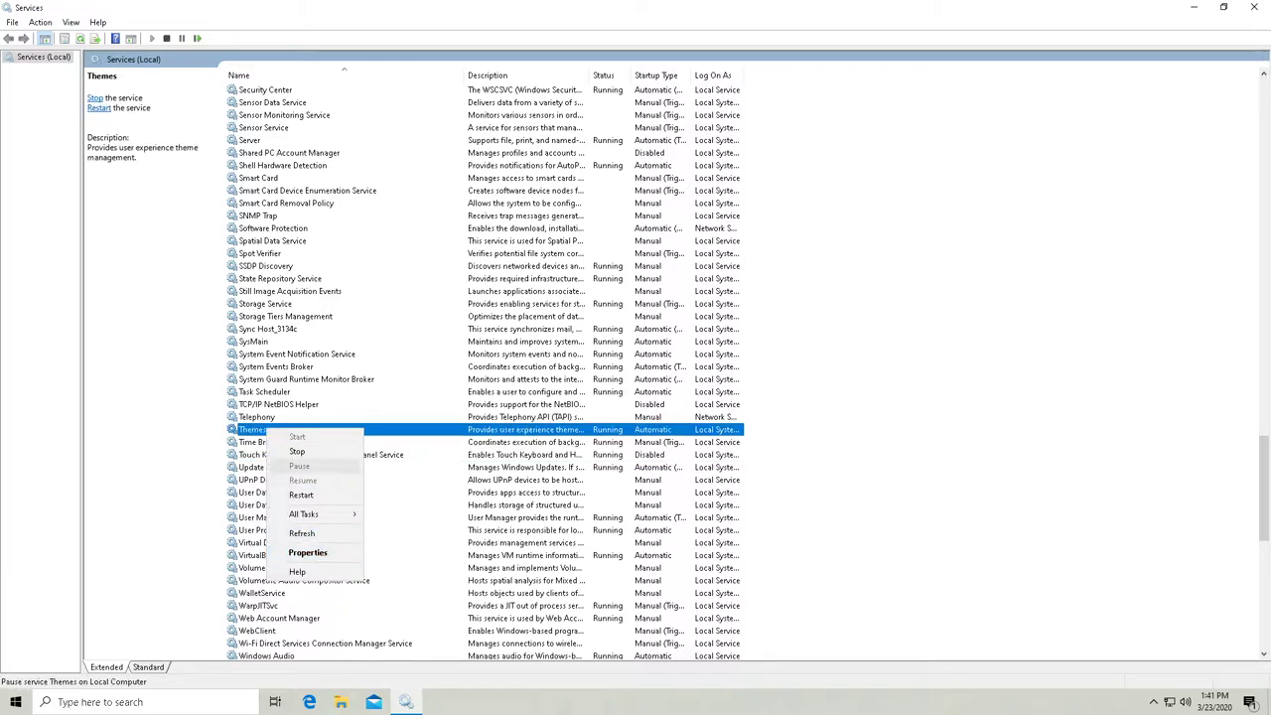
{"action": "left_click", "coordinate": [297, 451]}
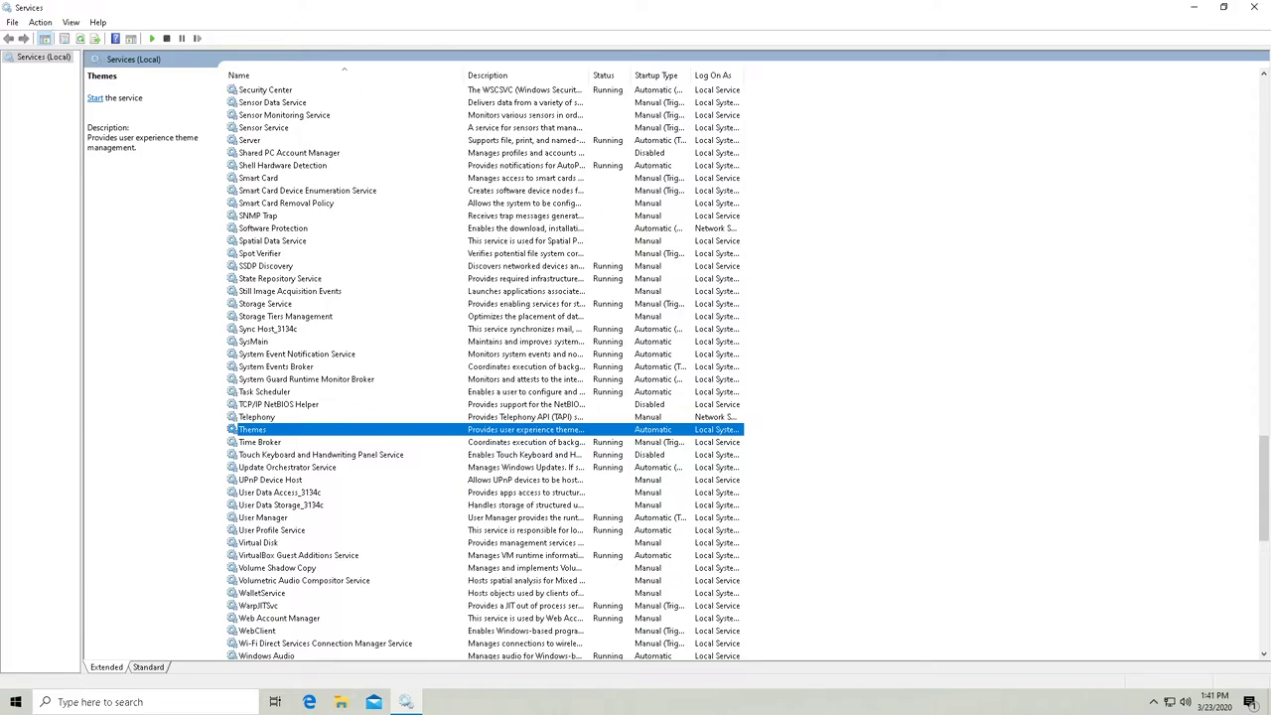
- Set the startup type of the Themes service to Disabled and save the change
{"action": "right_click", "coordinate": [277, 429]}
{"action": "left_click", "coordinate": [298, 552]}
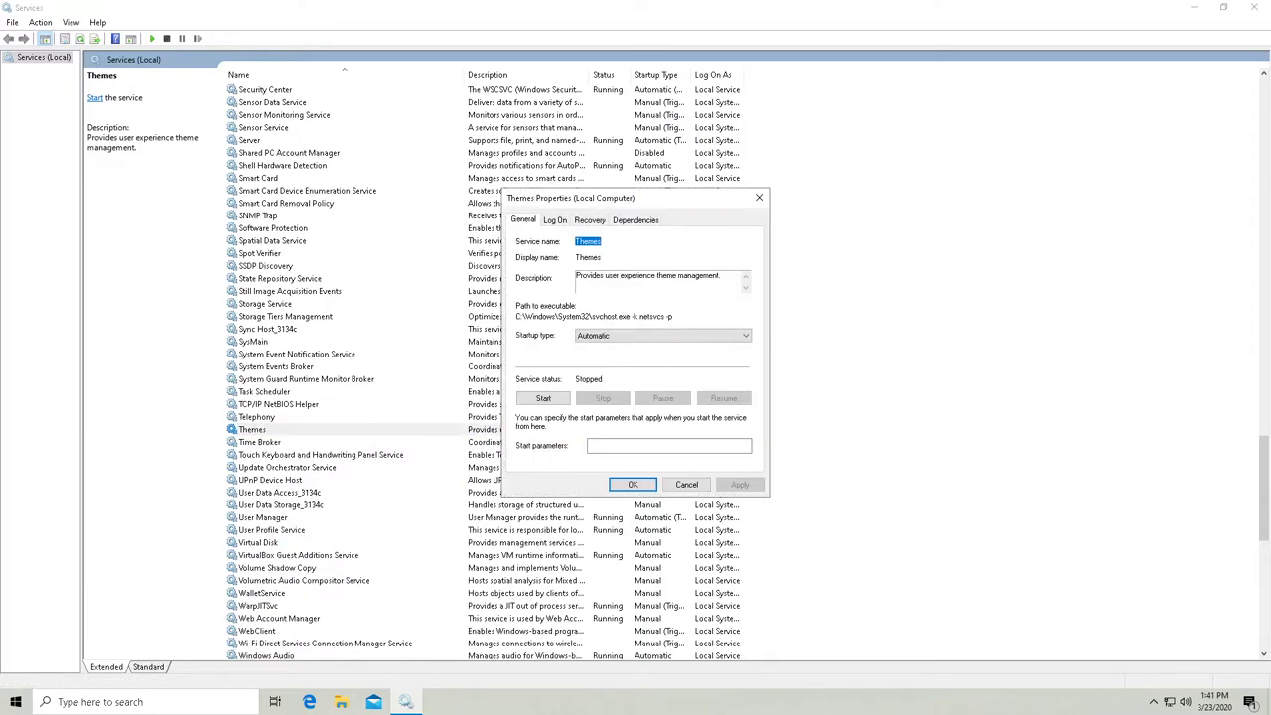
{"action": "left_click", "coordinate": [662, 334]}
{"action": "left_click", "coordinate": [596, 375]}
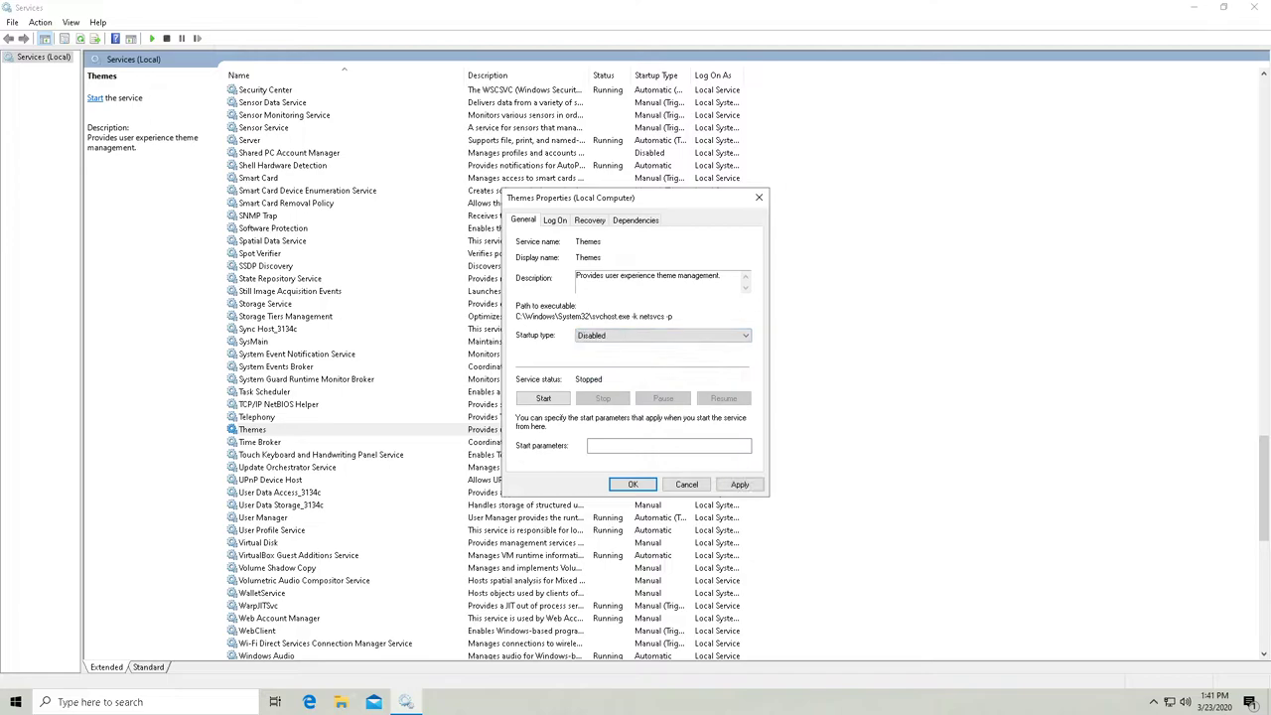
{"action": "left_click_drag", "start_coordinate": [595, 197], "coordinate": [544, 111]}
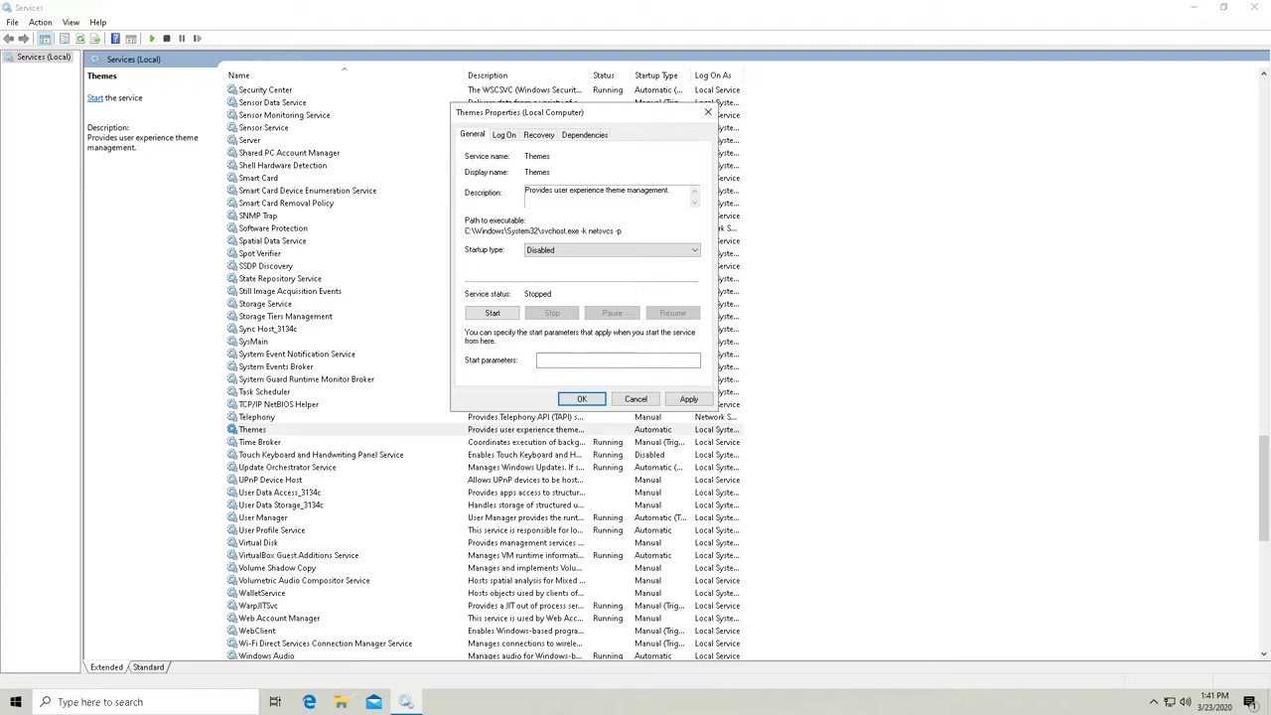
{"action": "left_click", "coordinate": [688, 398]}
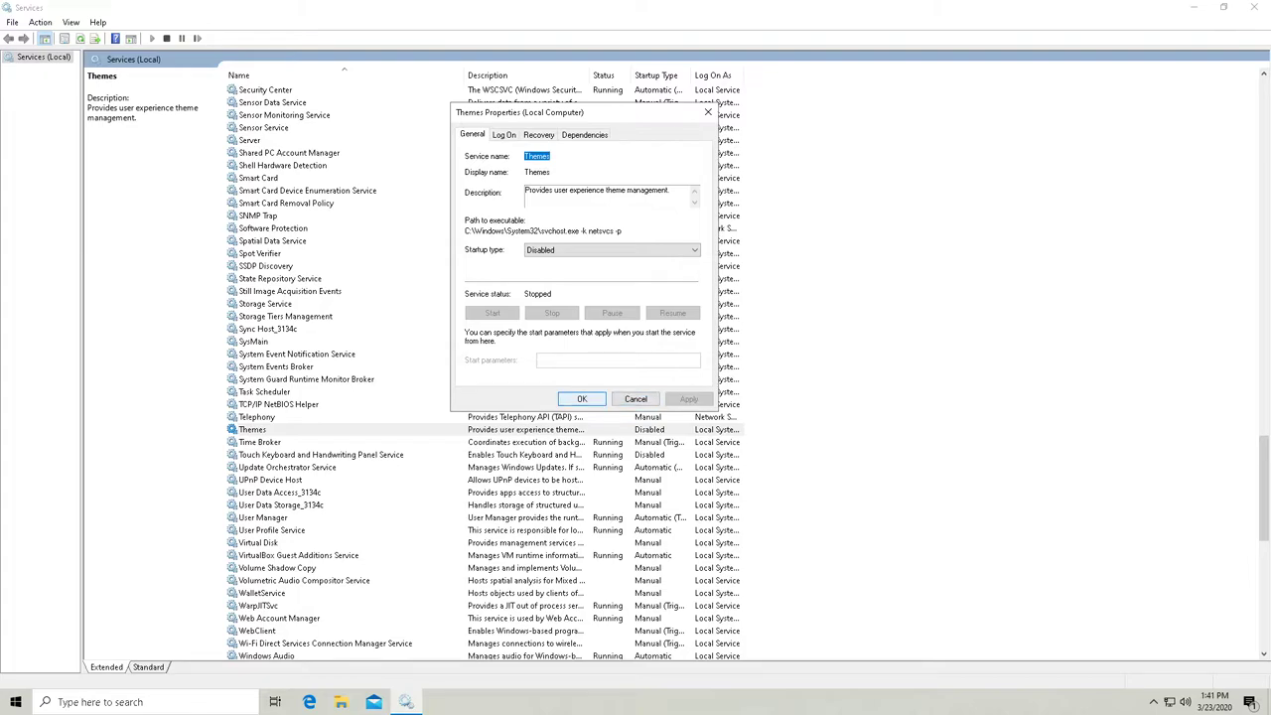
{"action": "left_click", "coordinate": [581, 398]}
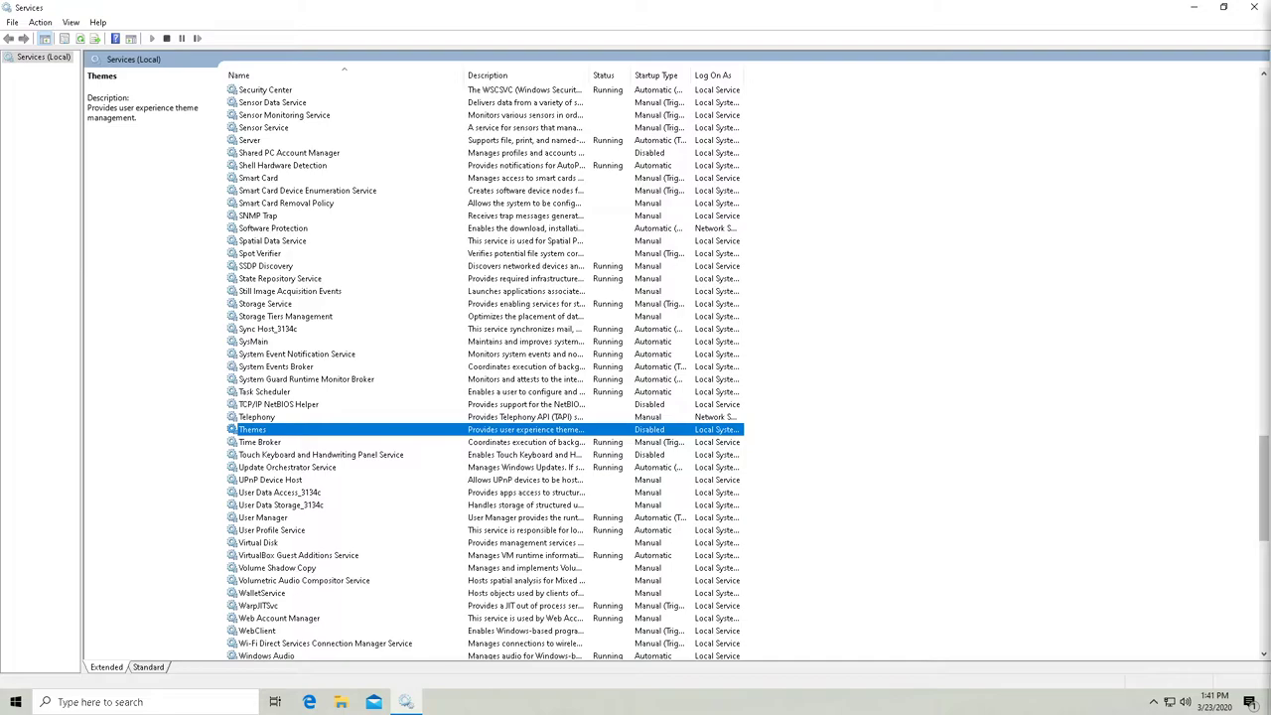
- Check the properties of the Windows Defender Antivirus Network Inspection Service, then close them without changes
{"action": "scroll", "coordinate": [487, 367], "scroll_direction": "down", "scroll_amount": 12}
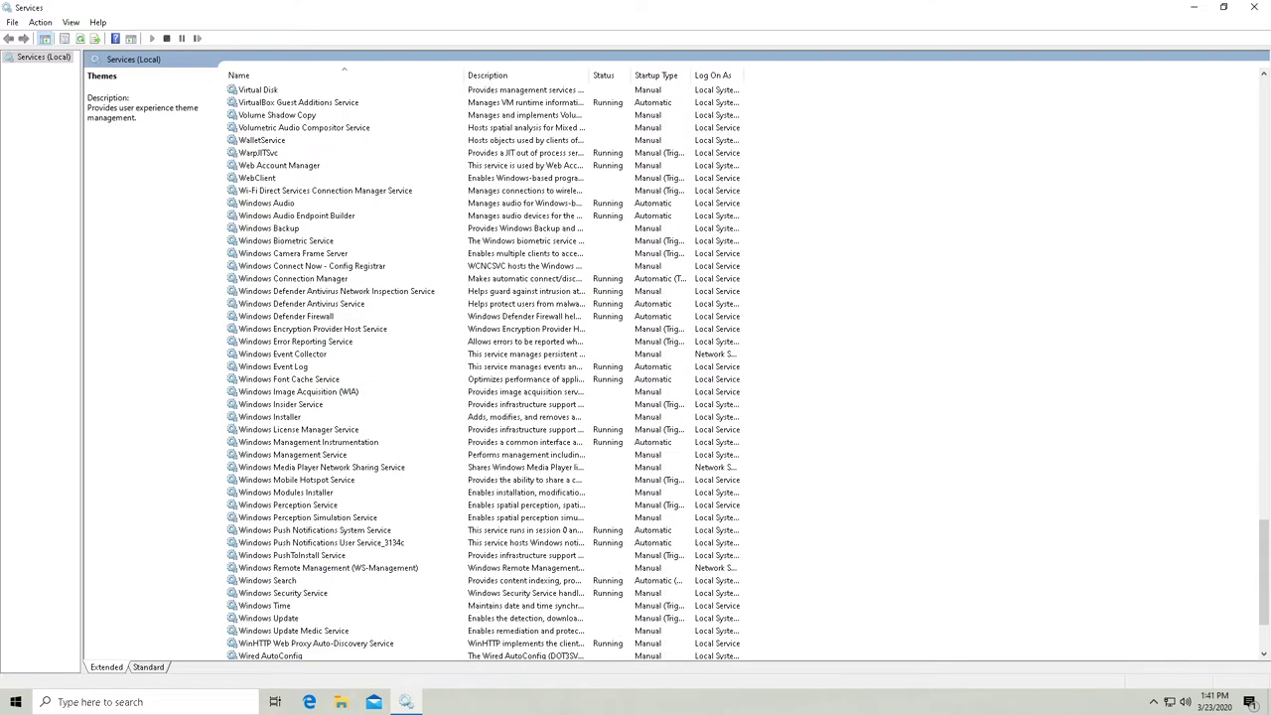
{"action": "scroll", "coordinate": [487, 368], "scroll_direction": "up", "scroll_amount": 2}
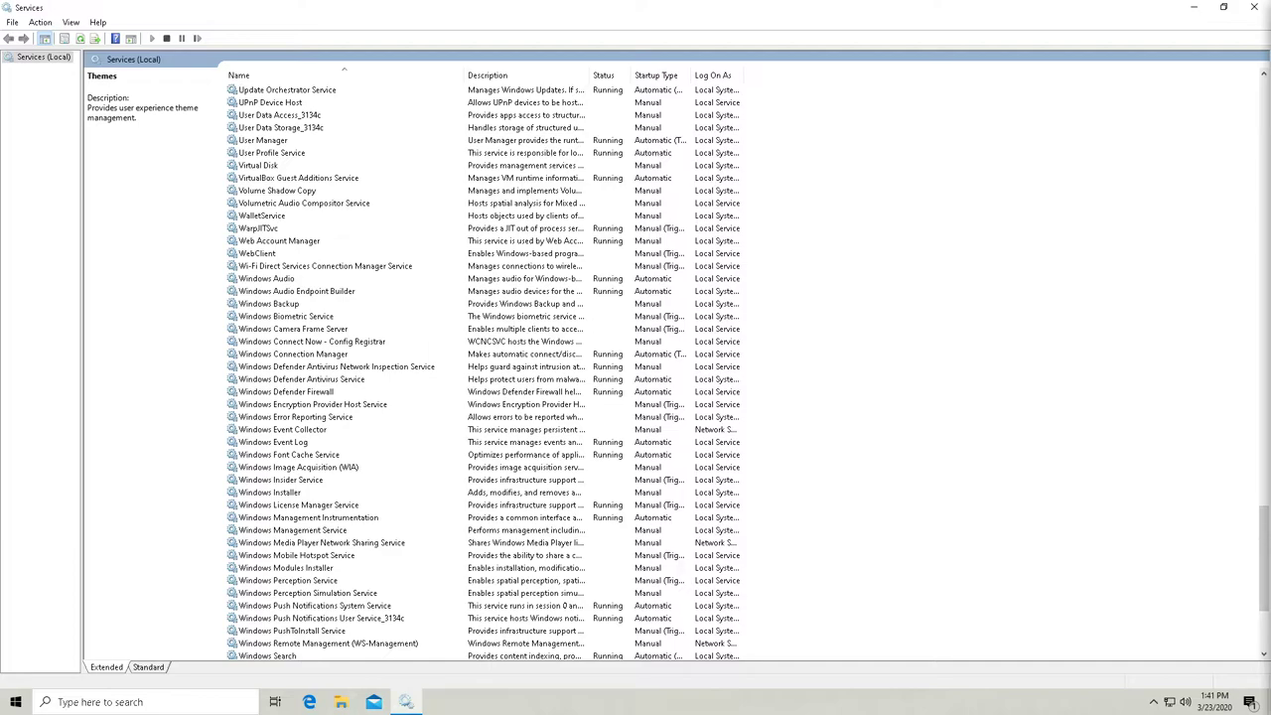
{"action": "left_click", "coordinate": [286, 391]}
{"action": "left_click", "coordinate": [336, 366]}
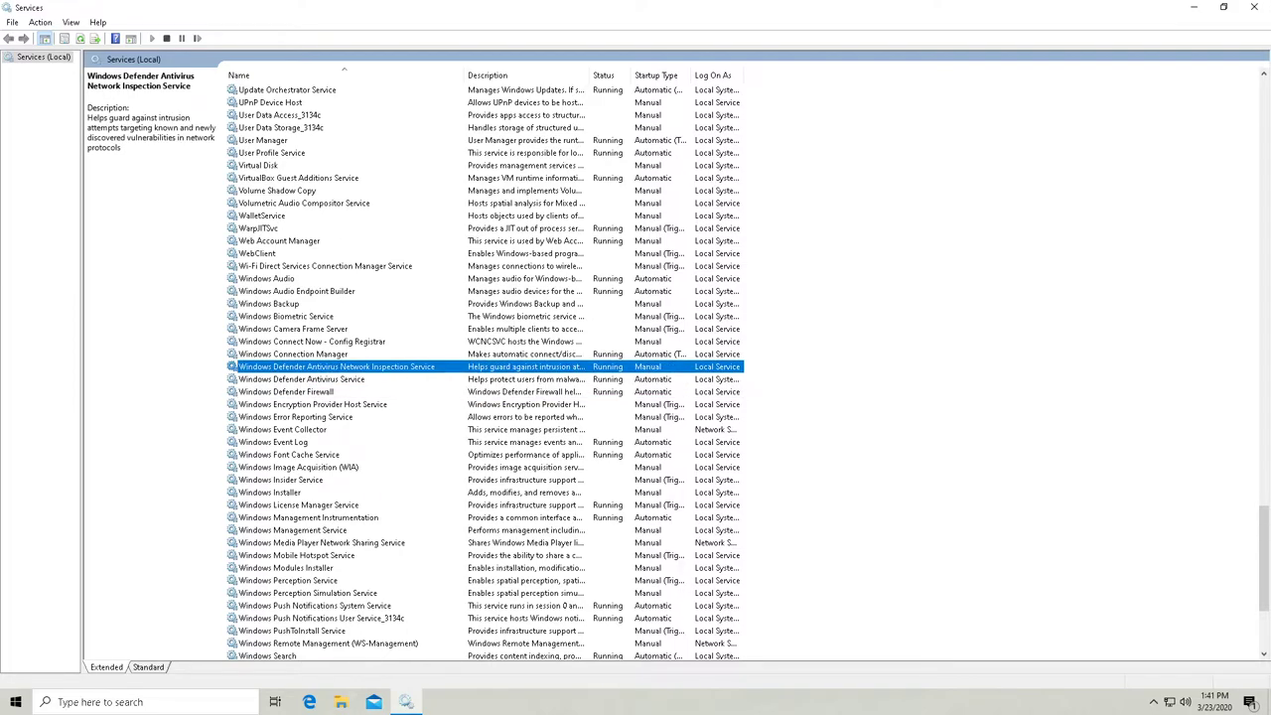
{"action": "right_click", "coordinate": [334, 366]}
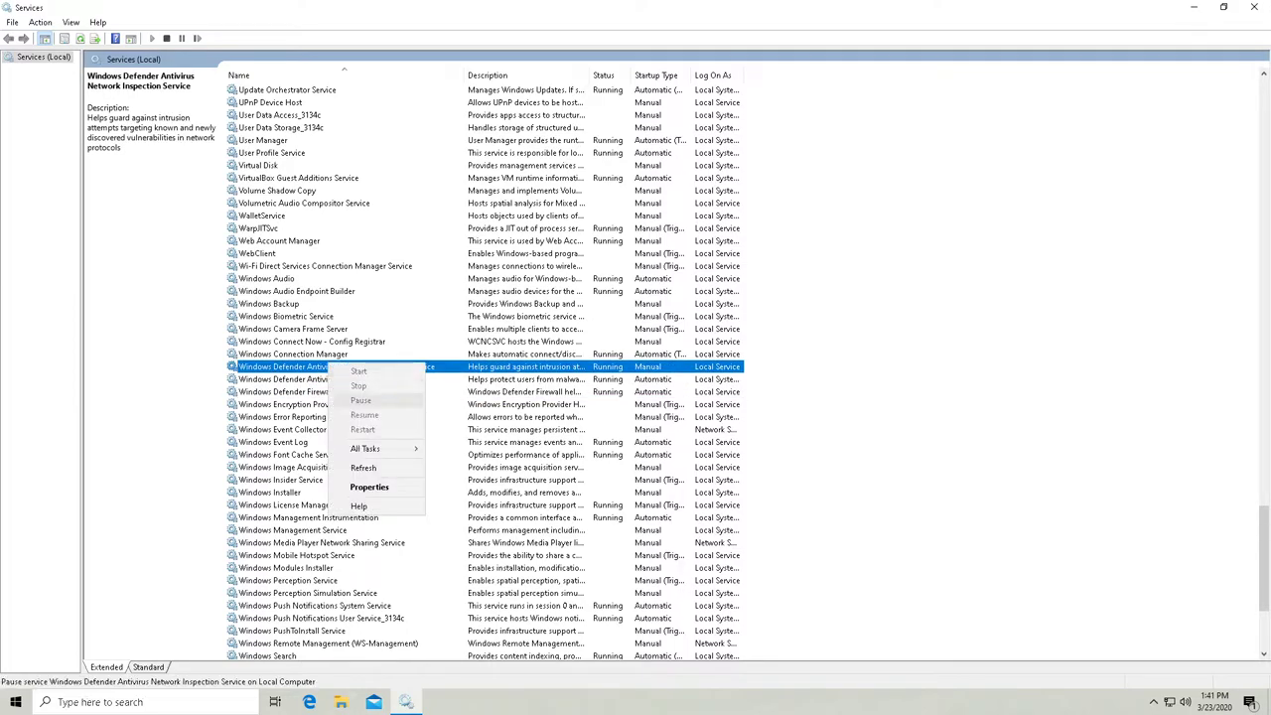
{"action": "left_click", "coordinate": [368, 487]}
{"action": "left_click", "coordinate": [707, 111]}
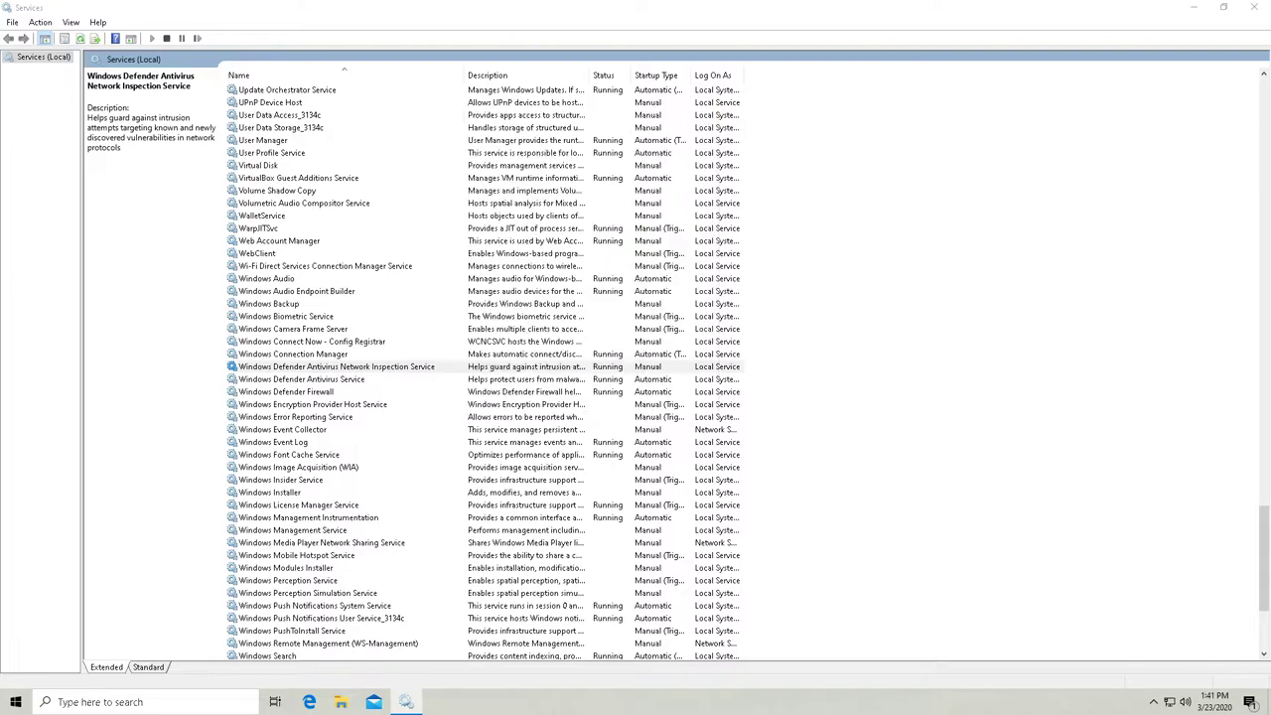
- Inspect the startup type and stop options of the Windows Defender Antivirus Service and Windows Defender Firewall without changing them
{"action": "right_click", "coordinate": [343, 379]}
{"action": "left_click", "coordinate": [377, 498]}
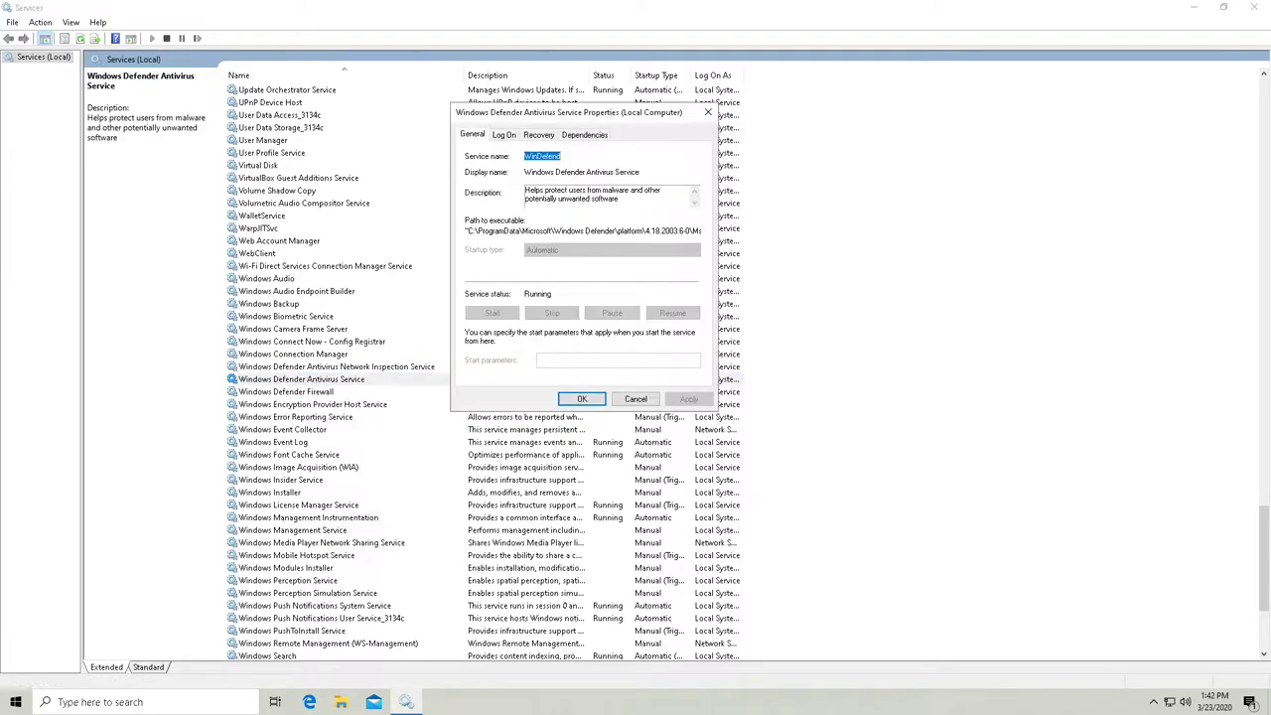
{"action": "left_click", "coordinate": [707, 112]}
{"action": "right_click", "coordinate": [320, 392]}
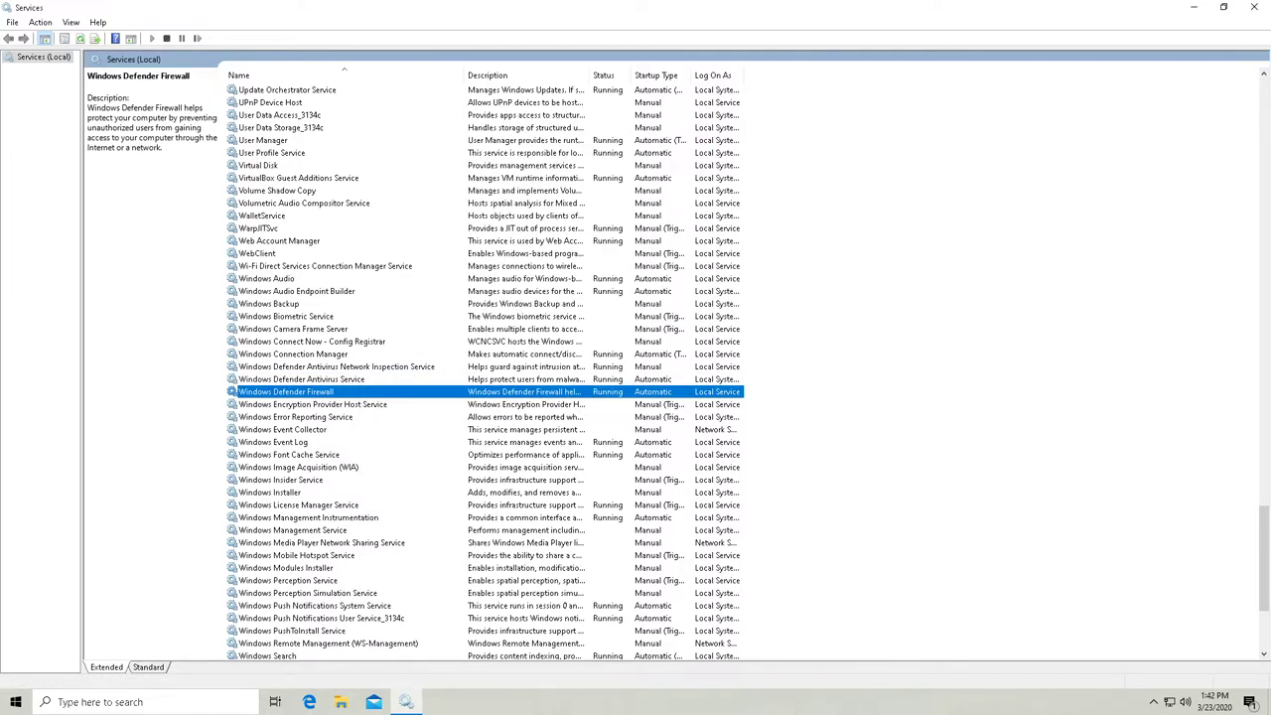
{"action": "left_click", "coordinate": [363, 515]}
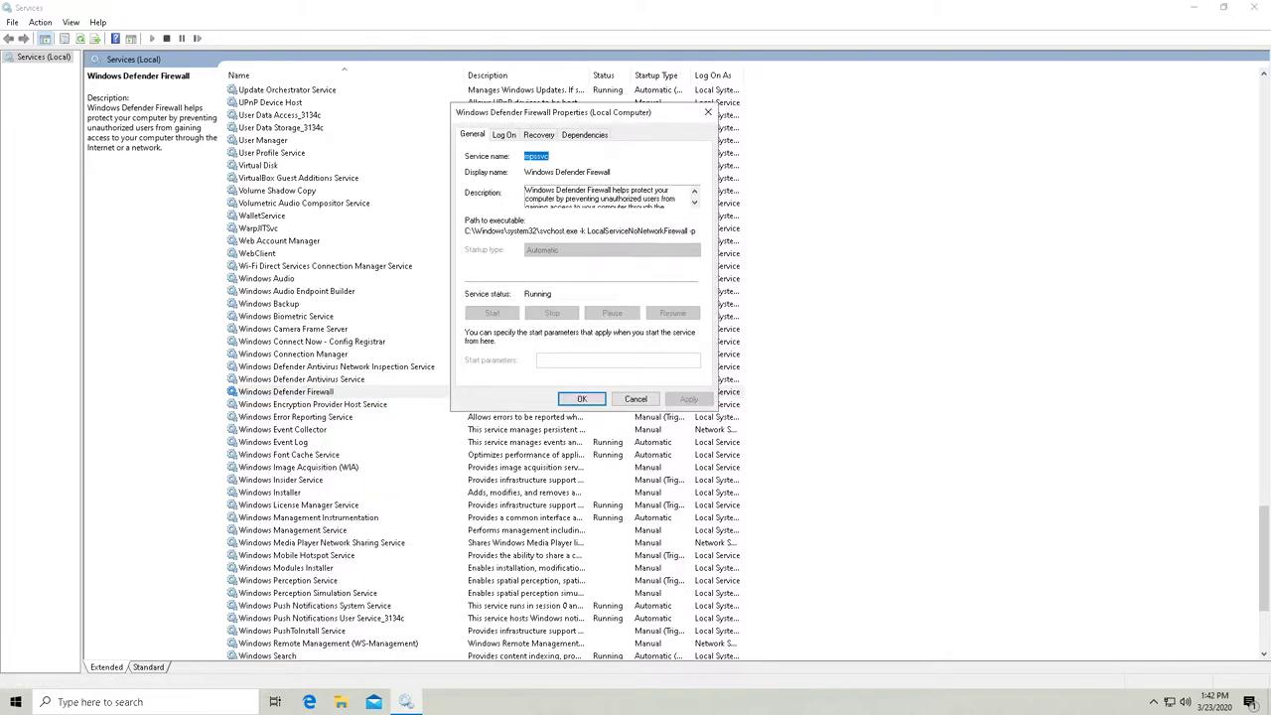
{"action": "left_click", "coordinate": [707, 111]}
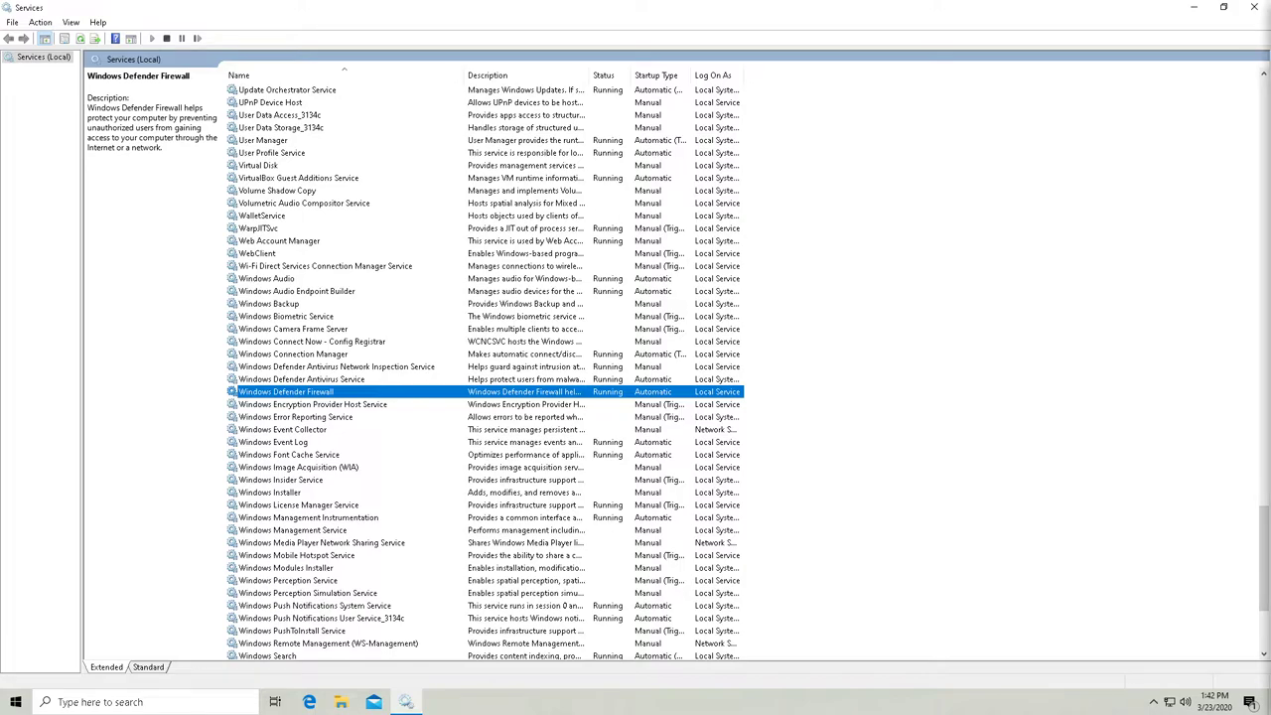
- Set the startup type of the Windows Error Reporting Service to Disabled and save the change
{"action": "left_click", "coordinate": [298, 417]}
{"action": "right_click", "coordinate": [321, 418]}
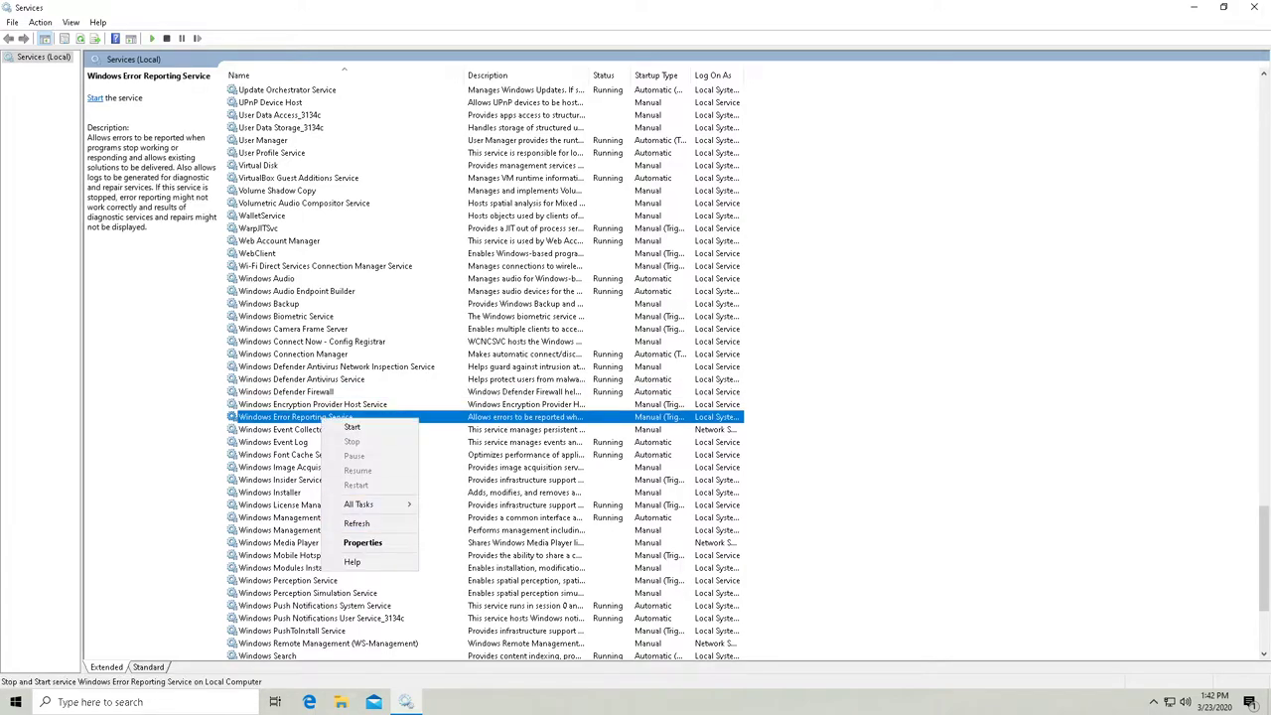
{"action": "left_click", "coordinate": [362, 542]}
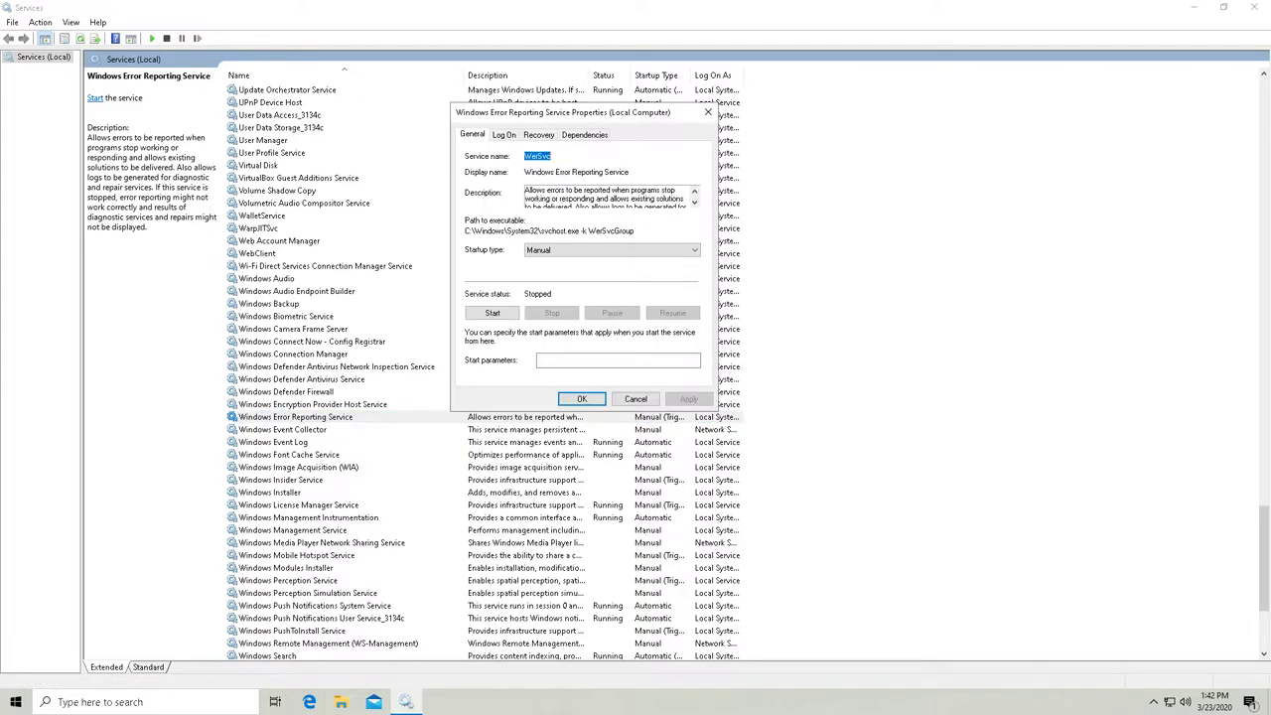
{"action": "left_click", "coordinate": [610, 249]}
{"action": "left_click", "coordinate": [556, 289]}
{"action": "left_click", "coordinate": [688, 398]}
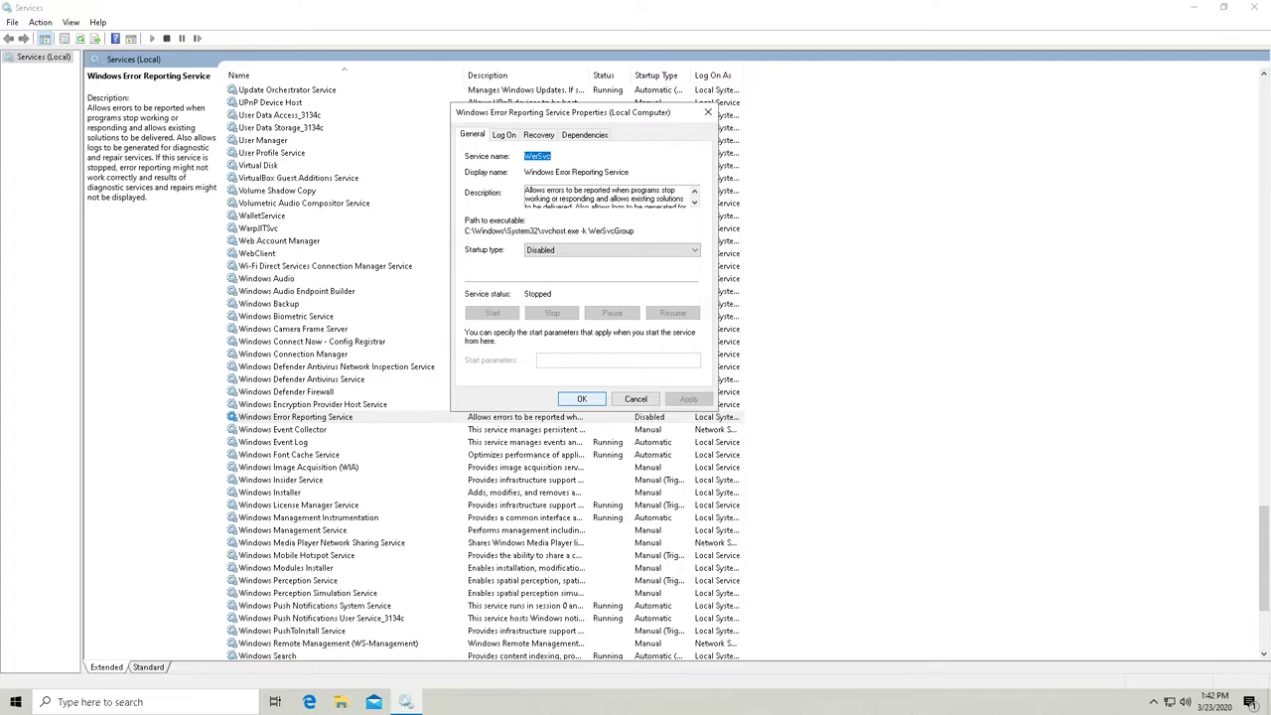
{"action": "key", "text": "Return"}
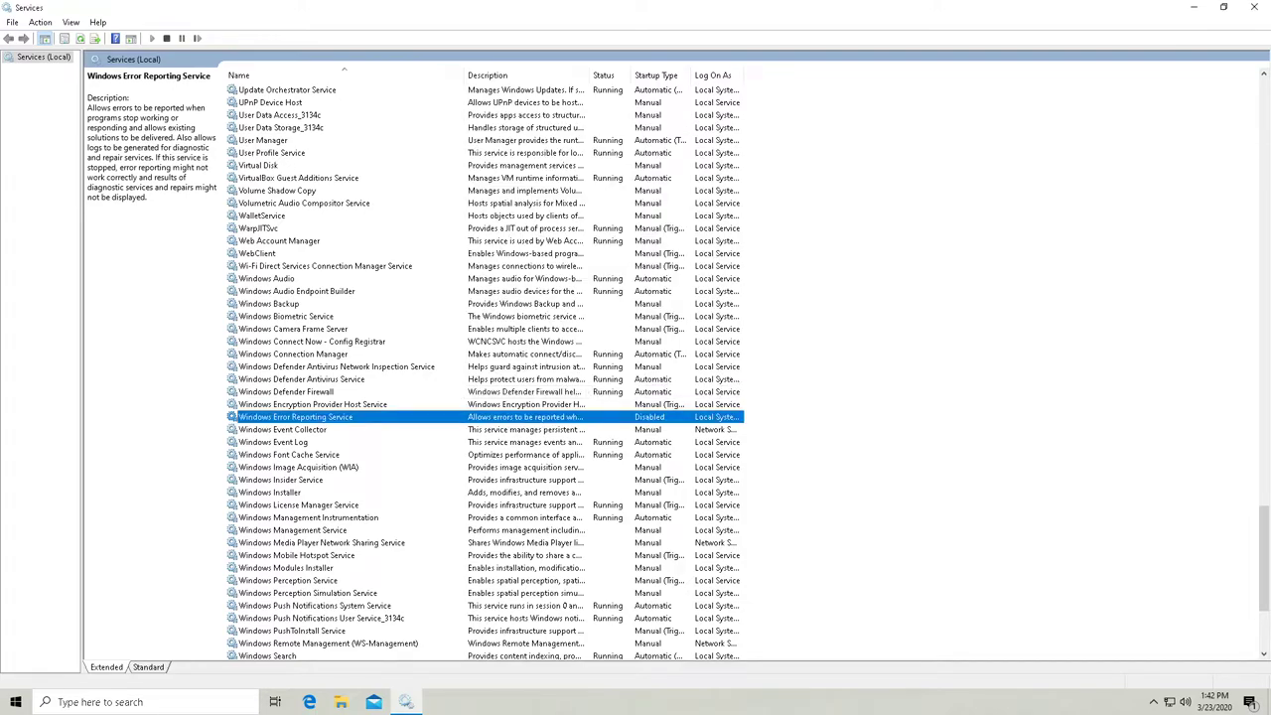
- Set the startup type of the Windows Image Acquisition (WIA) service to Disabled and save the change
{"action": "left_click", "coordinate": [298, 467]}
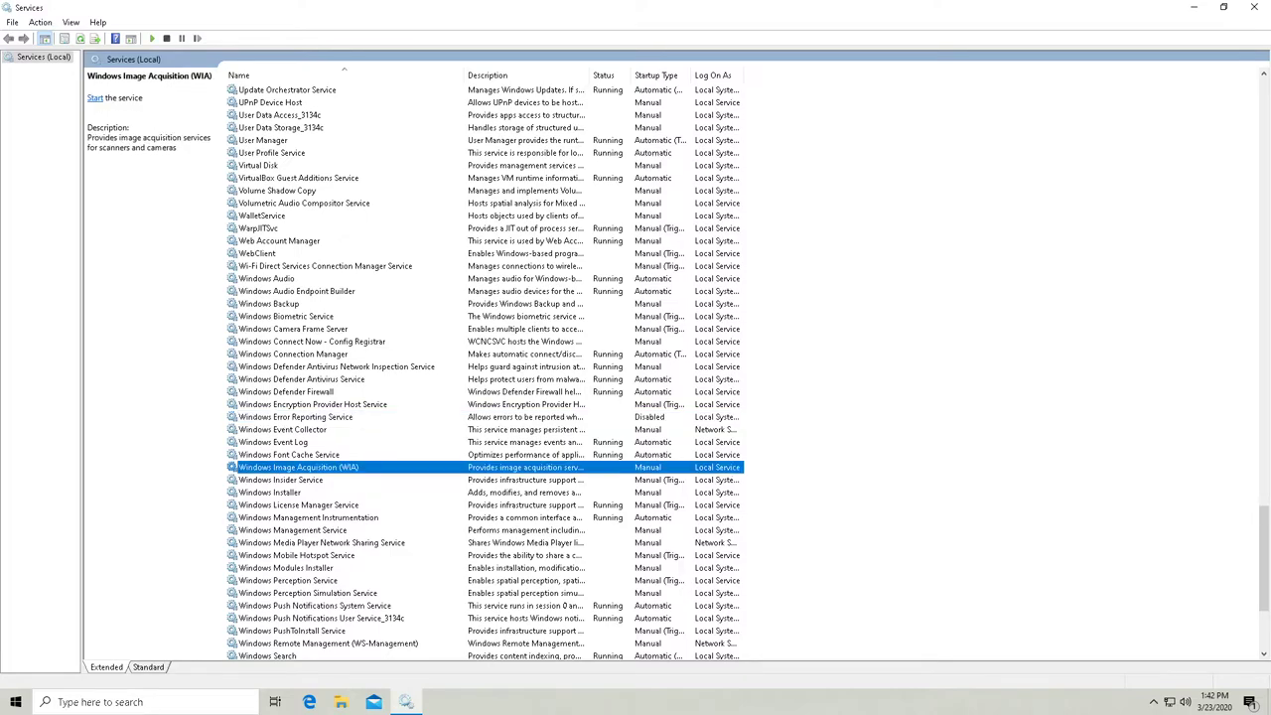
{"action": "right_click", "coordinate": [342, 467]}
{"action": "left_click", "coordinate": [385, 590]}
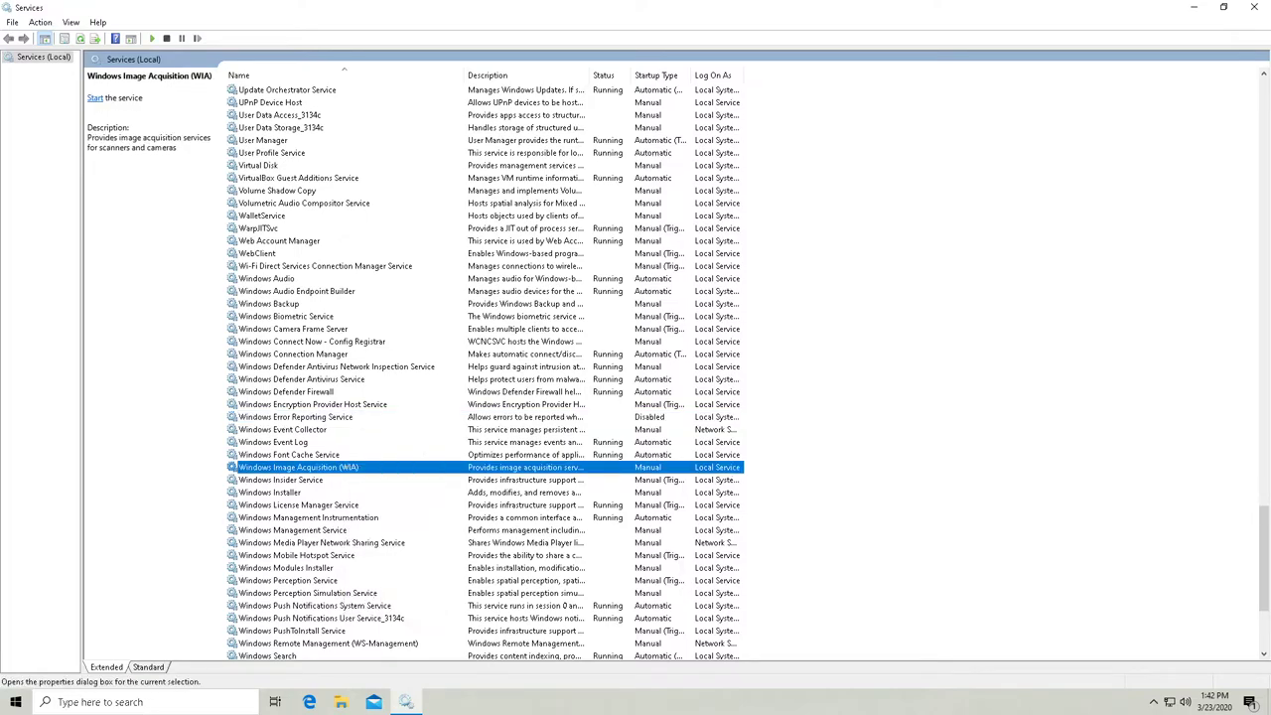
{"action": "left_click", "coordinate": [611, 249]}
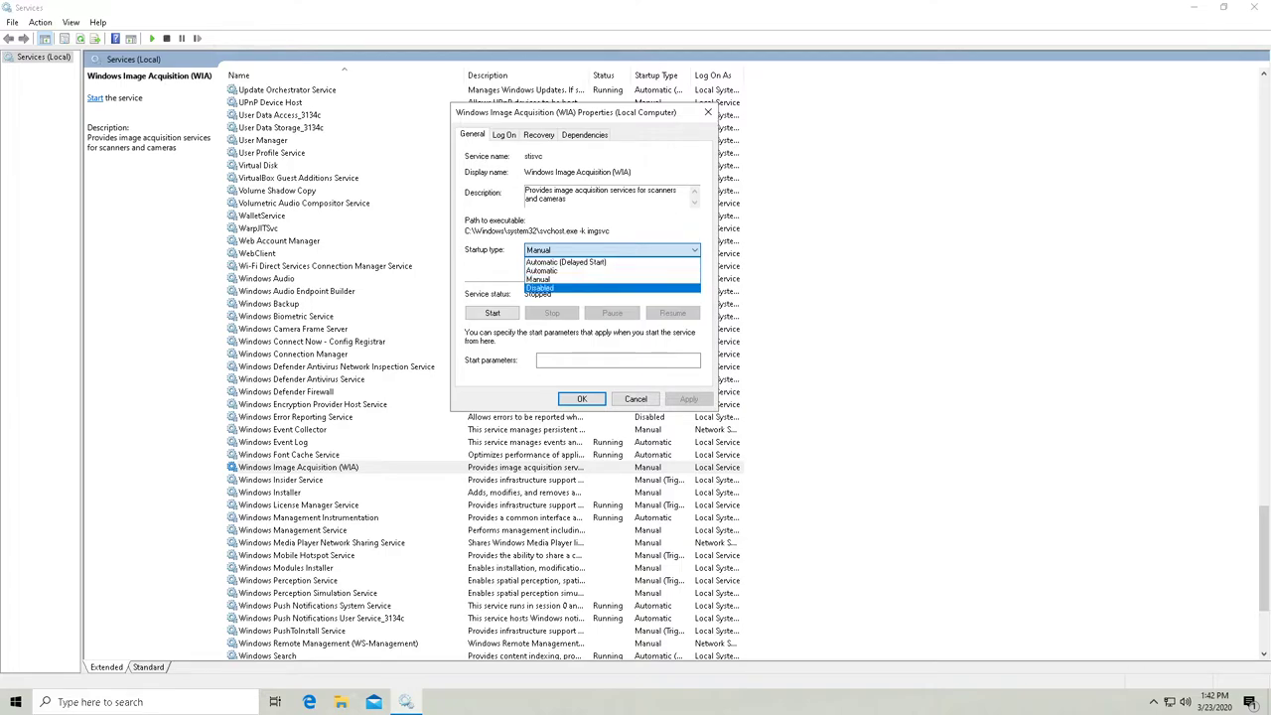
{"action": "left_click", "coordinate": [561, 288]}
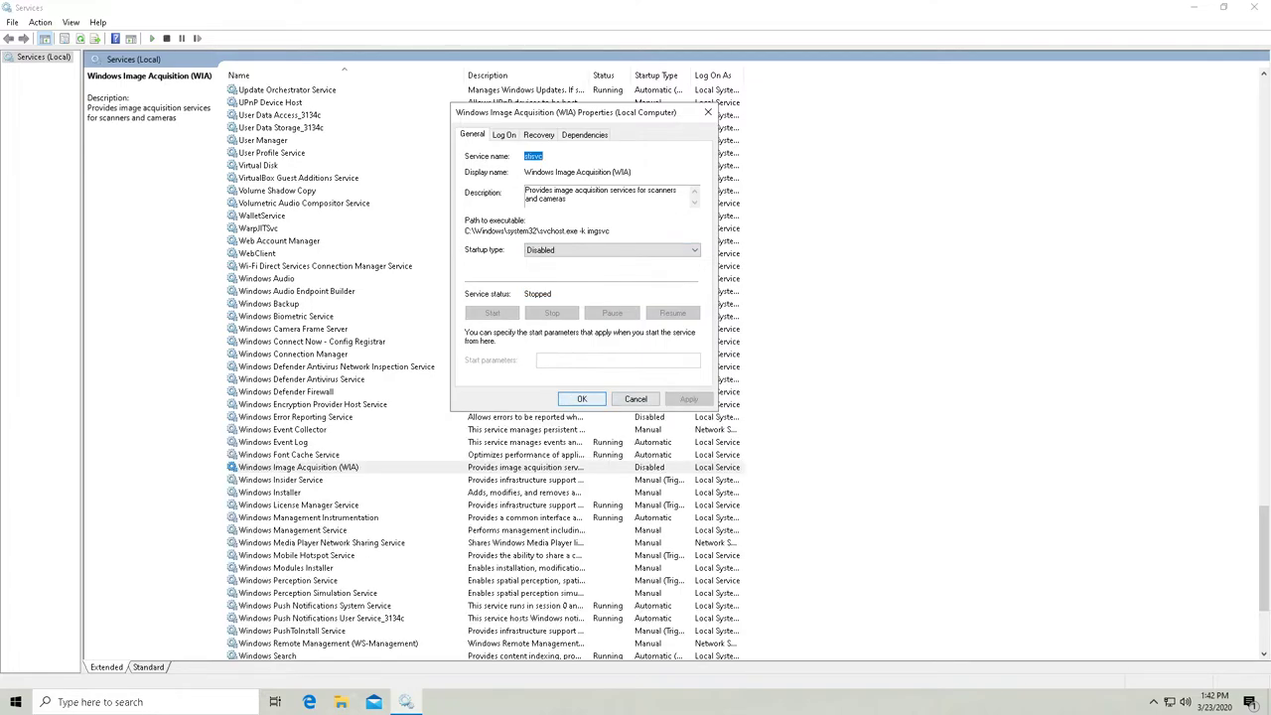
{"action": "left_click", "coordinate": [582, 398]}
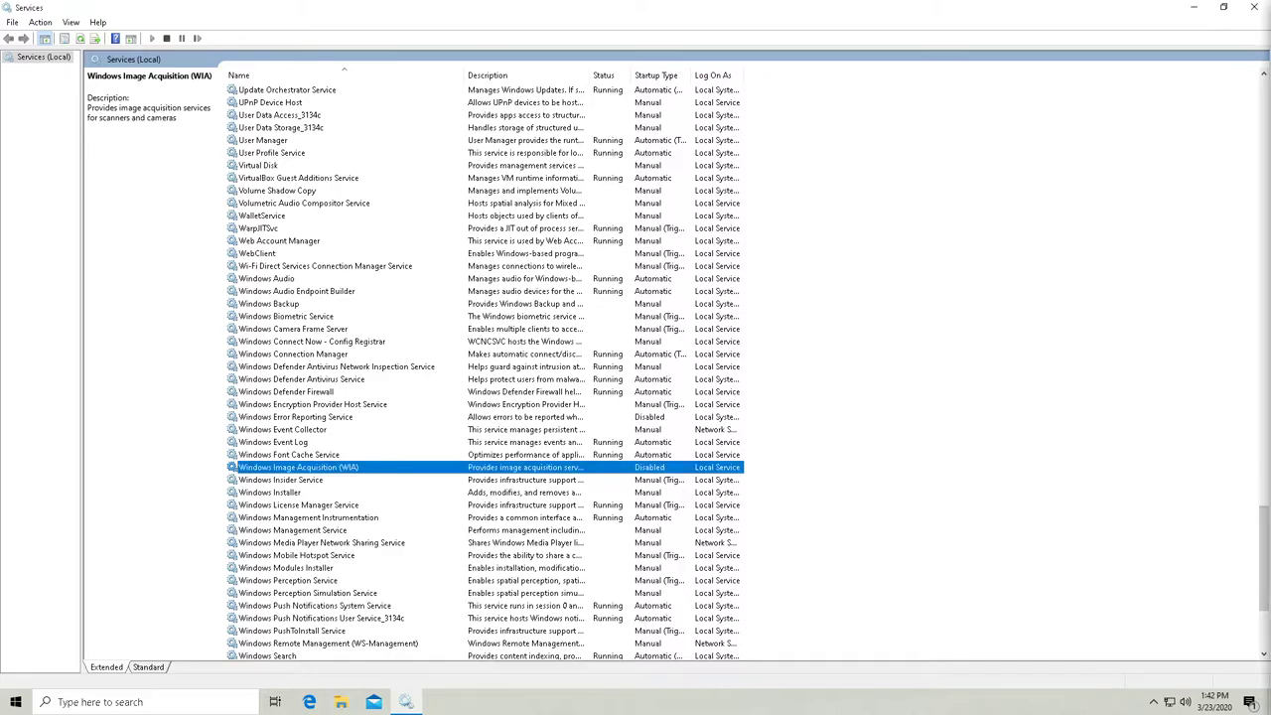
- Stop the Windows License Manager Service
{"action": "scroll", "coordinate": [485, 367], "scroll_direction": "down", "scroll_amount": 1}
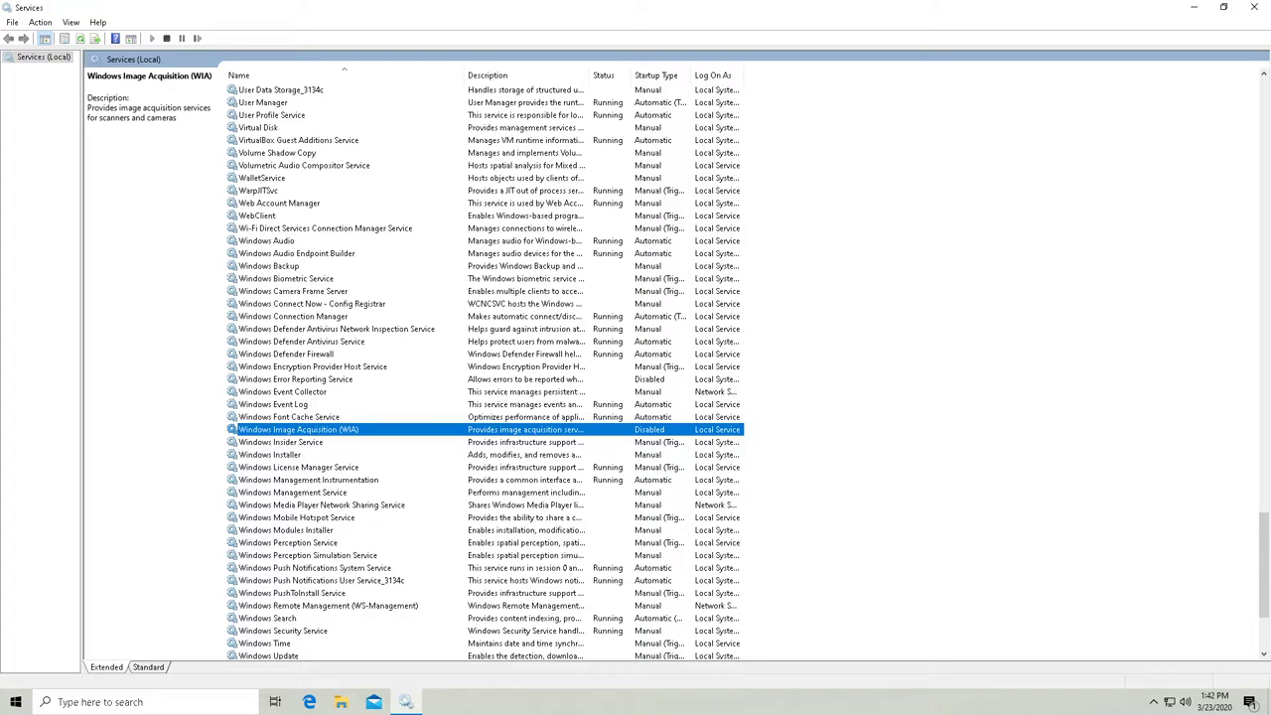
{"action": "right_click", "coordinate": [335, 469]}
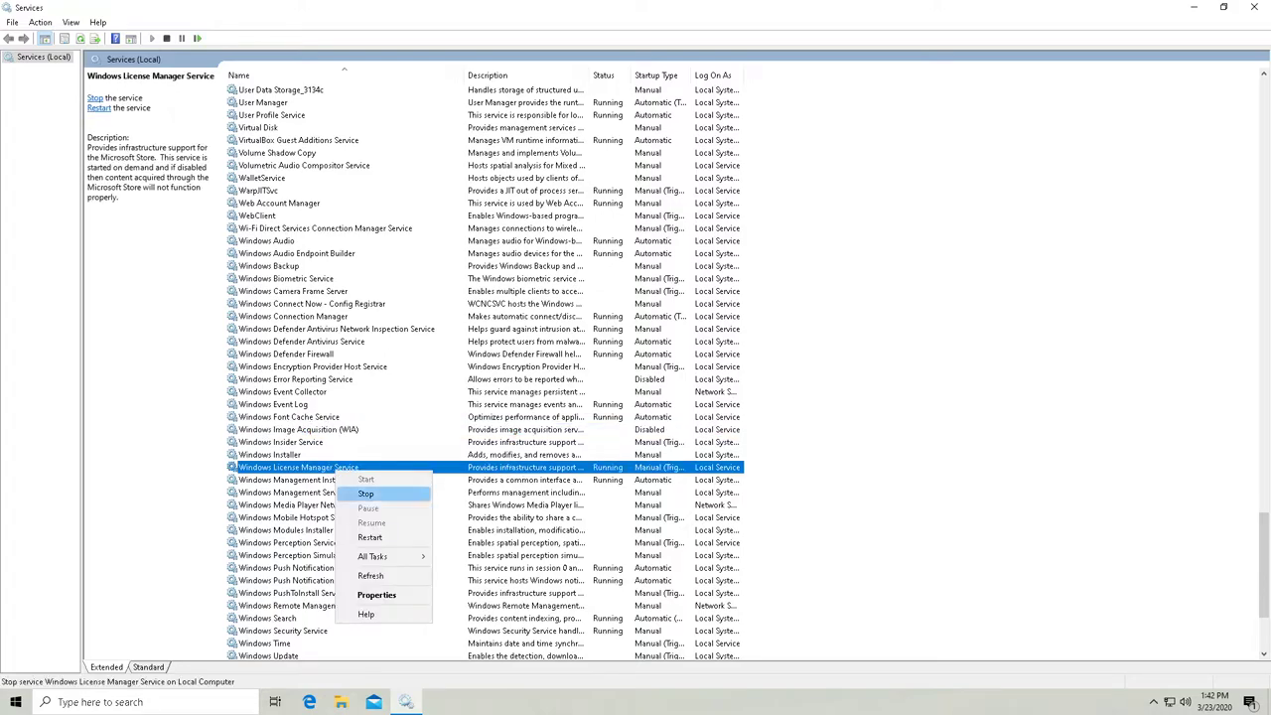
{"action": "left_click", "coordinate": [365, 494]}
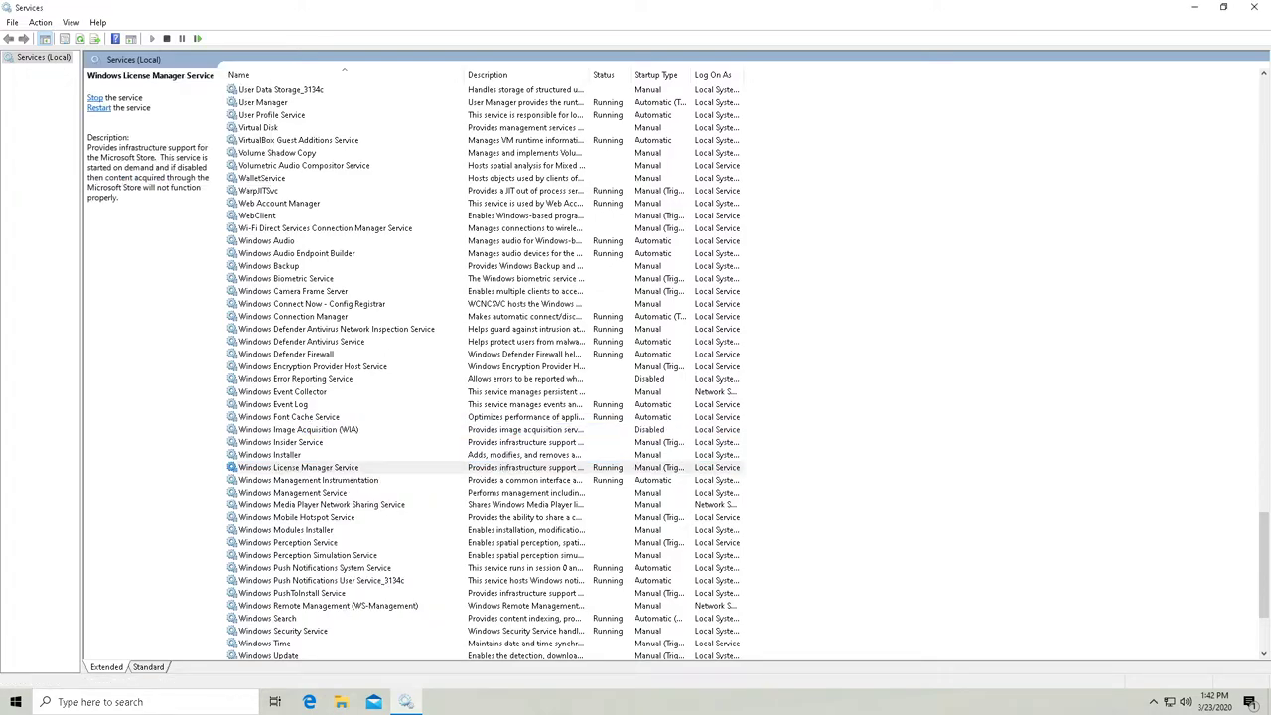
- Set the startup type of the Windows License Manager Service to Disabled and save the change
{"action": "right_click", "coordinate": [363, 467]}
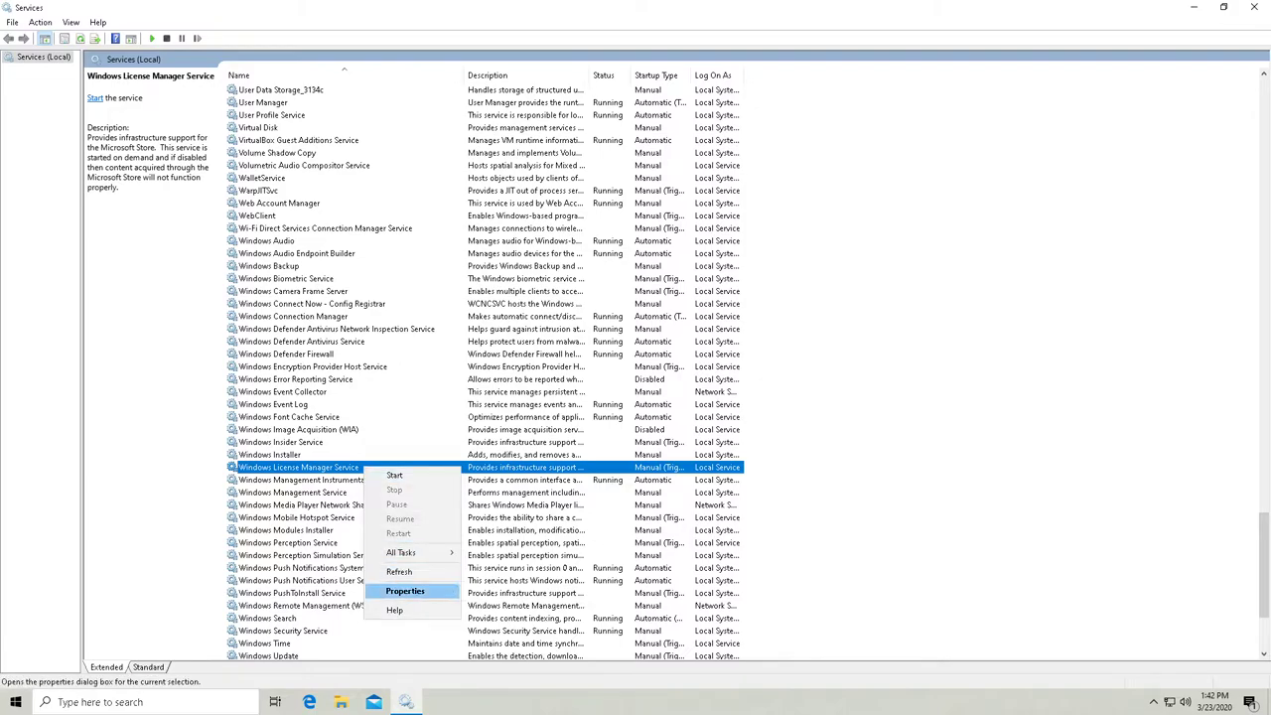
{"action": "left_click", "coordinate": [404, 591]}
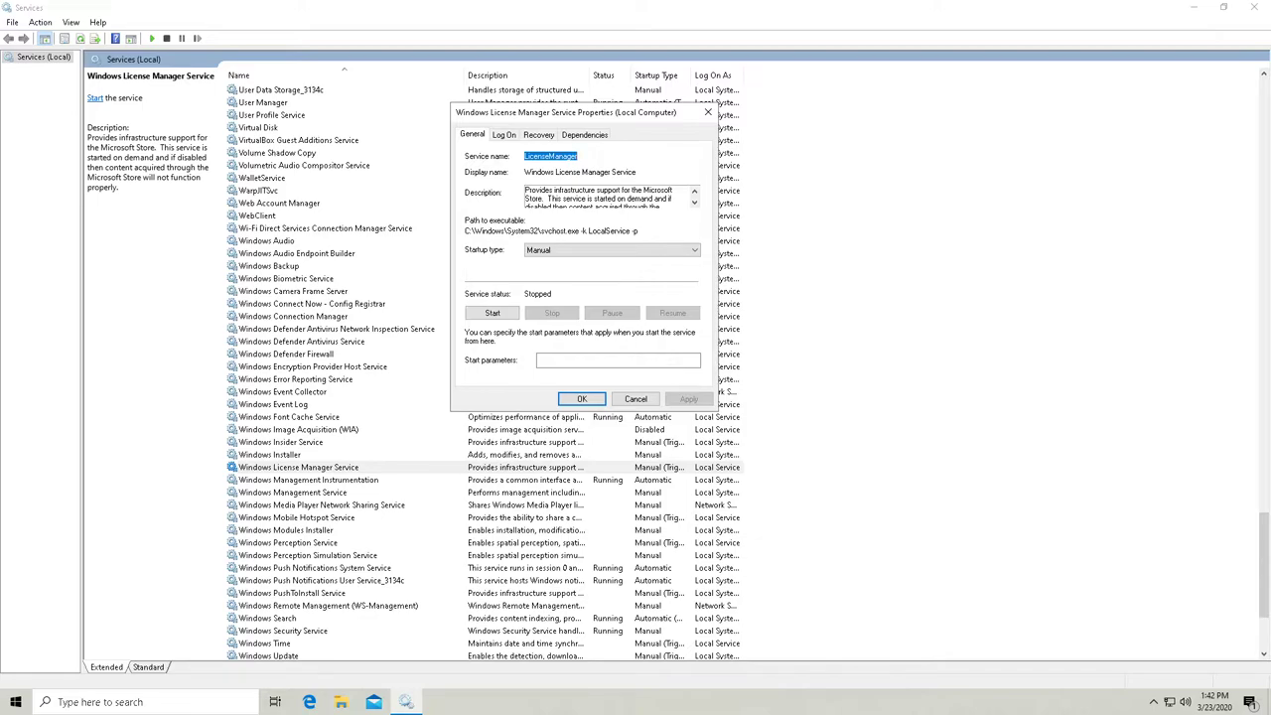
{"action": "left_click", "coordinate": [611, 249]}
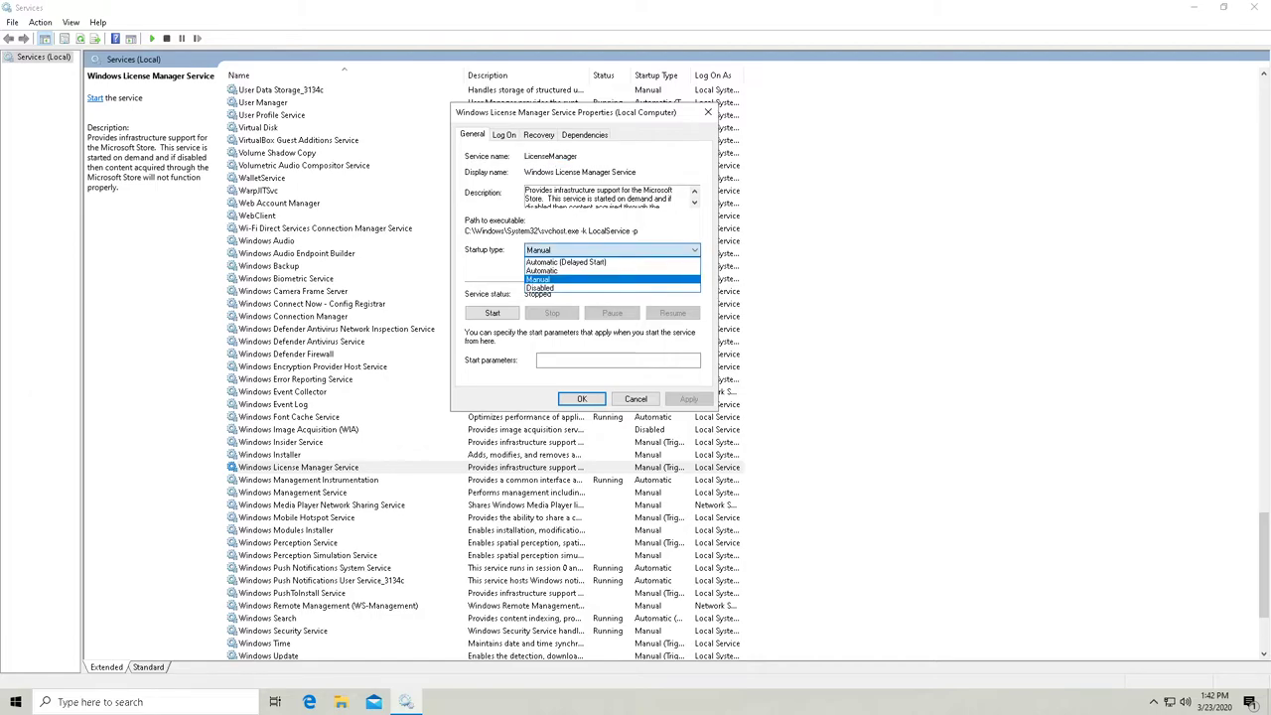
{"action": "left_click", "coordinate": [541, 289]}
{"action": "left_click", "coordinate": [688, 398]}
{"action": "left_click", "coordinate": [582, 398]}
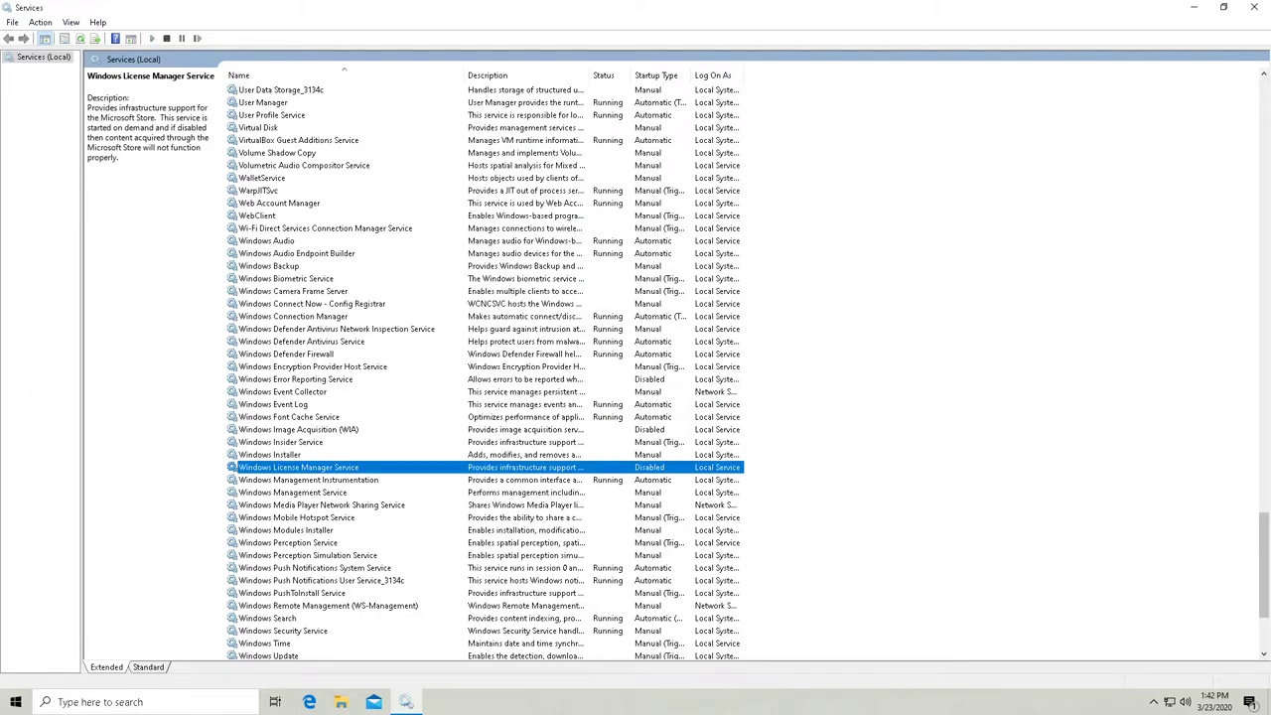
- Stop the Windows Push Notifications System Service
{"action": "scroll", "coordinate": [1264, 560], "scroll_direction": "down", "scroll_amount": 3}
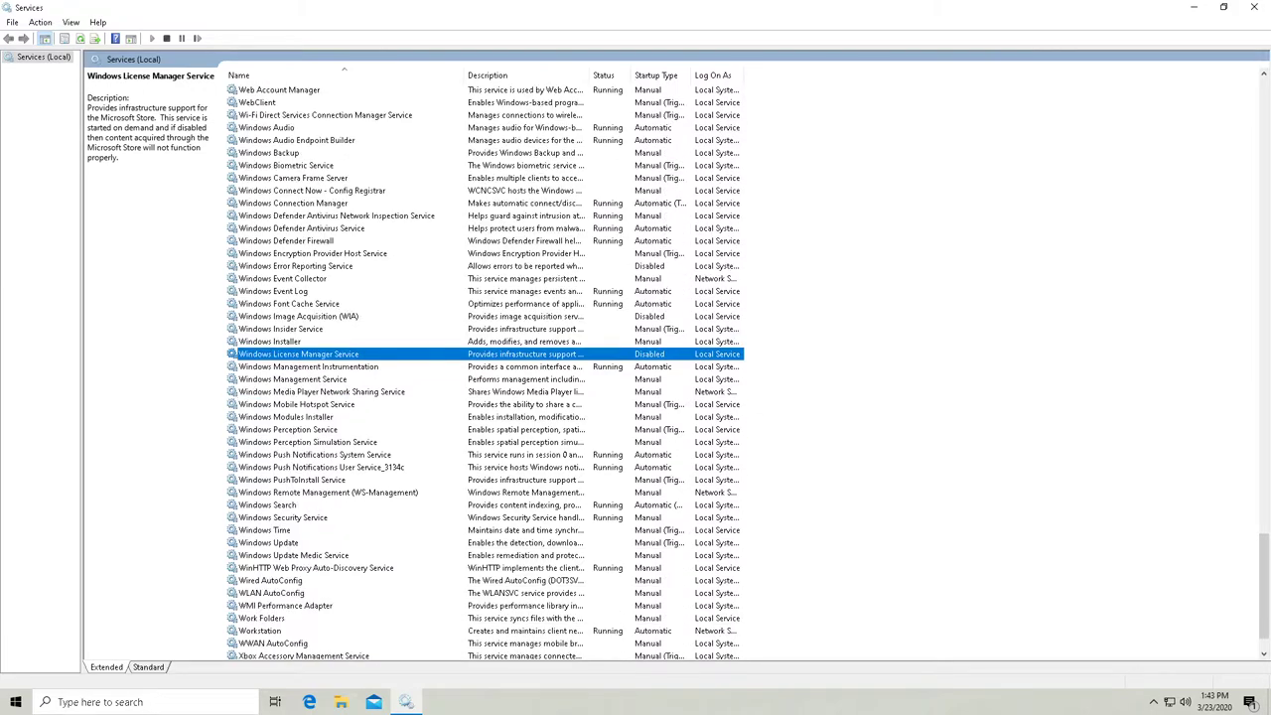
{"action": "left_click", "coordinate": [313, 454]}
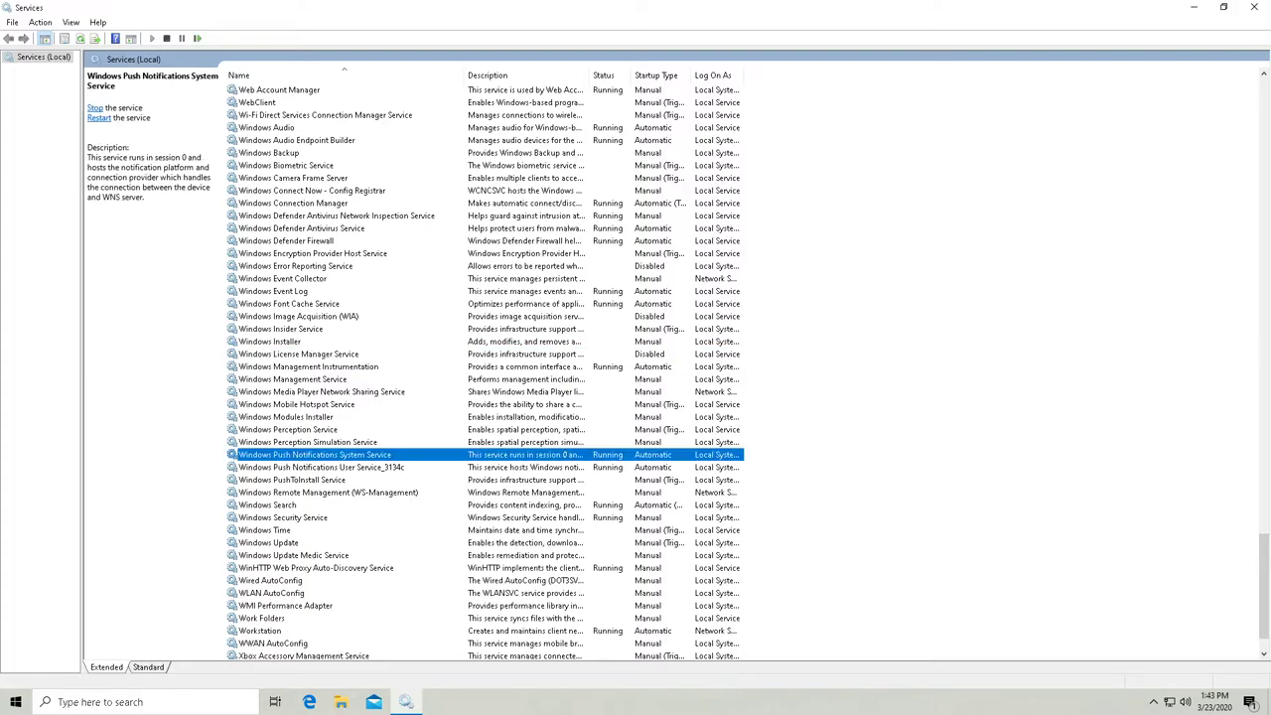
{"action": "right_click", "coordinate": [341, 454]}
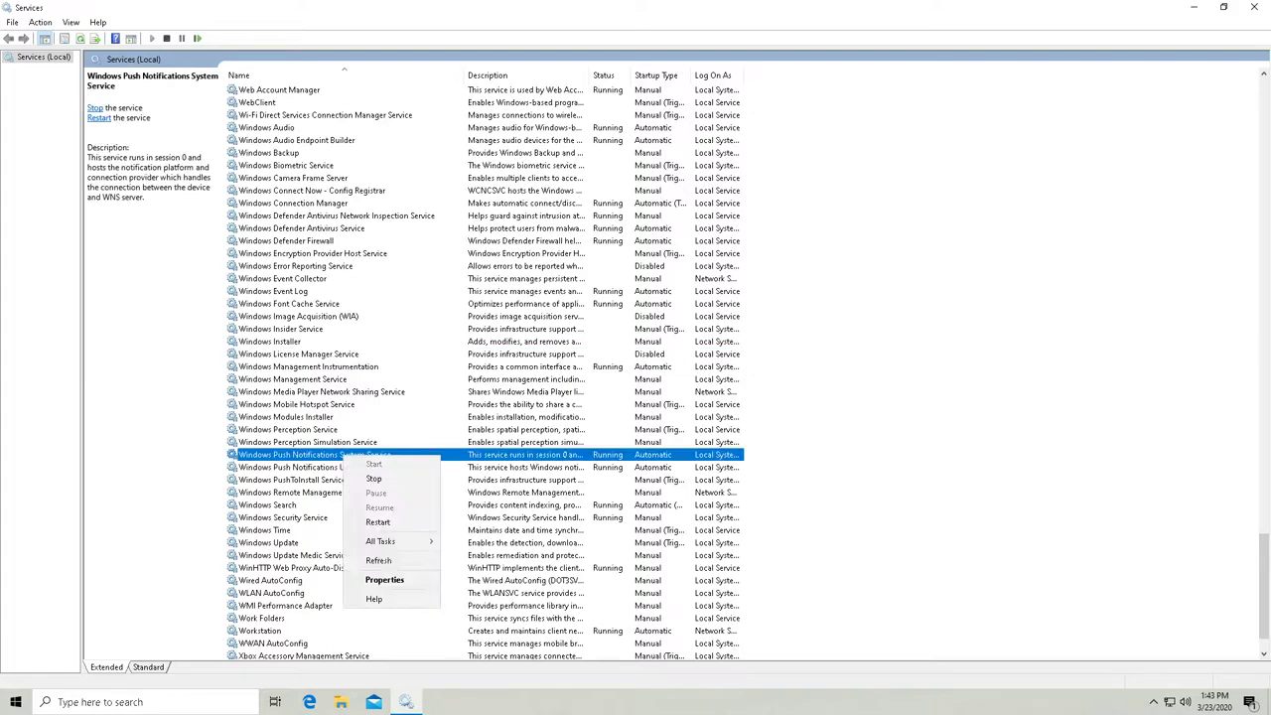
{"action": "left_click", "coordinate": [360, 479]}
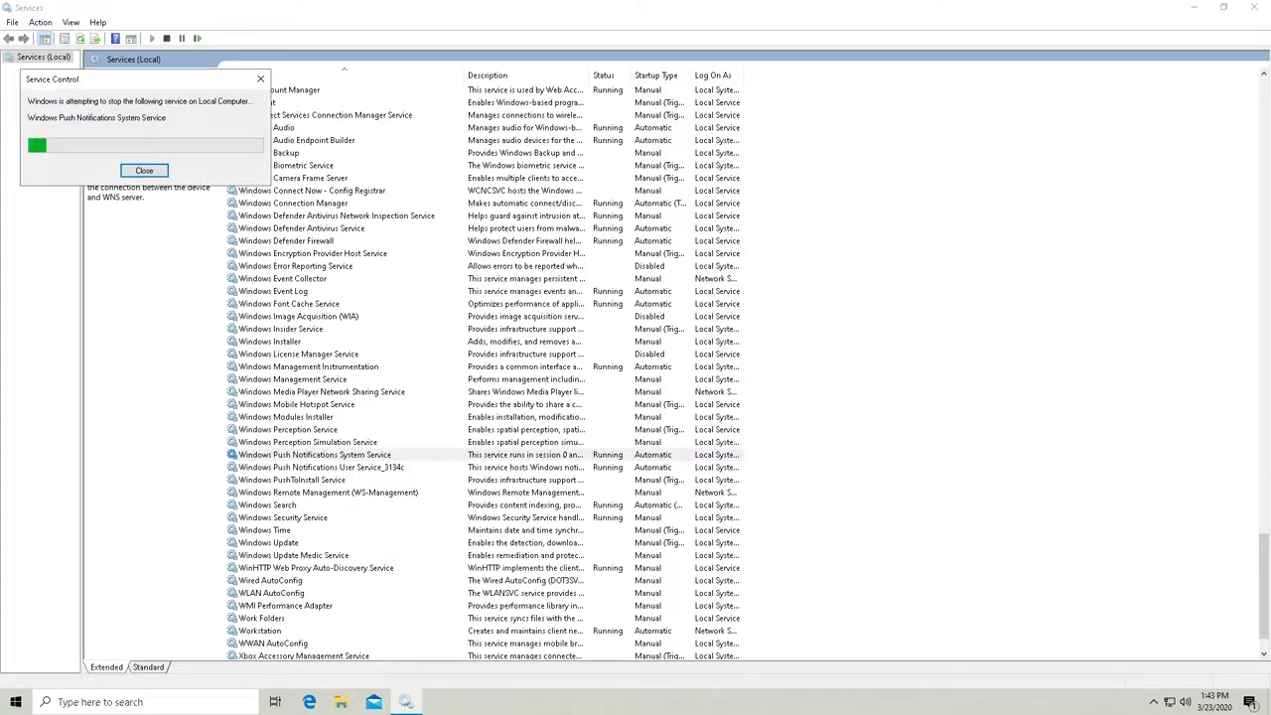
- Stop the Windows Push Notifications User Service_3134c
{"action": "left_click", "coordinate": [364, 467]}
{"action": "right_click", "coordinate": [365, 467]}
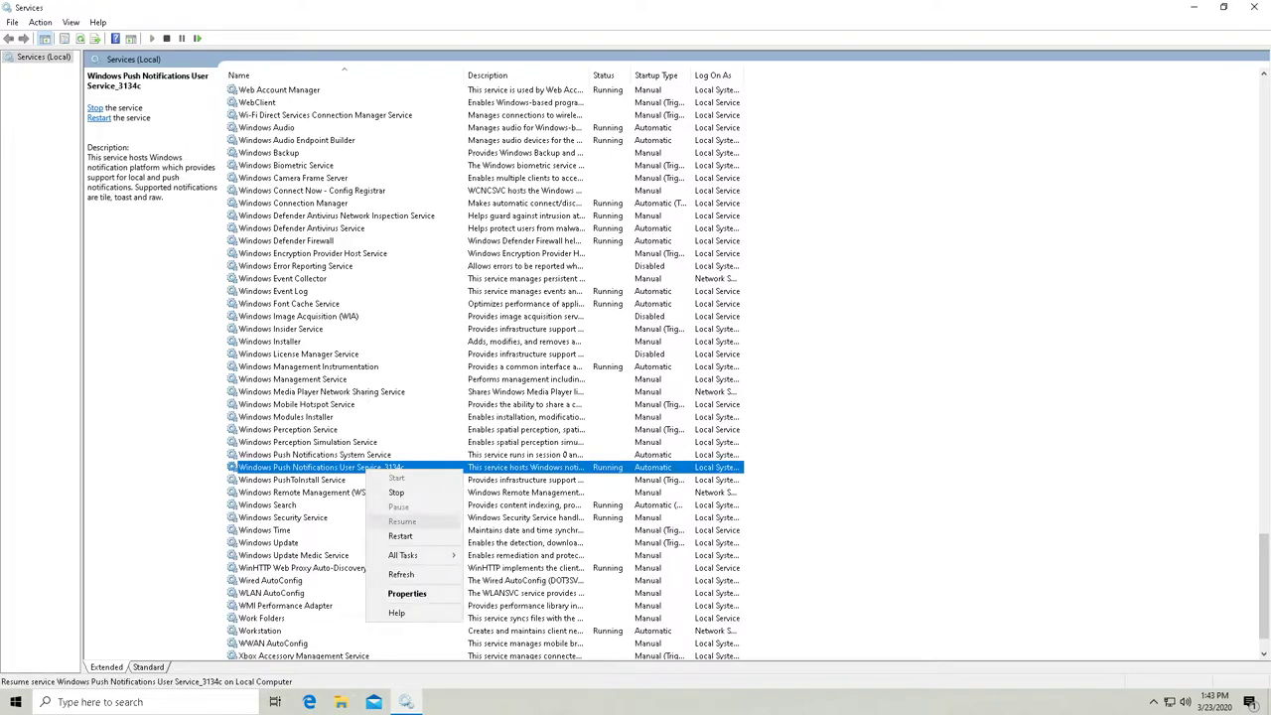
{"action": "left_click", "coordinate": [396, 492]}
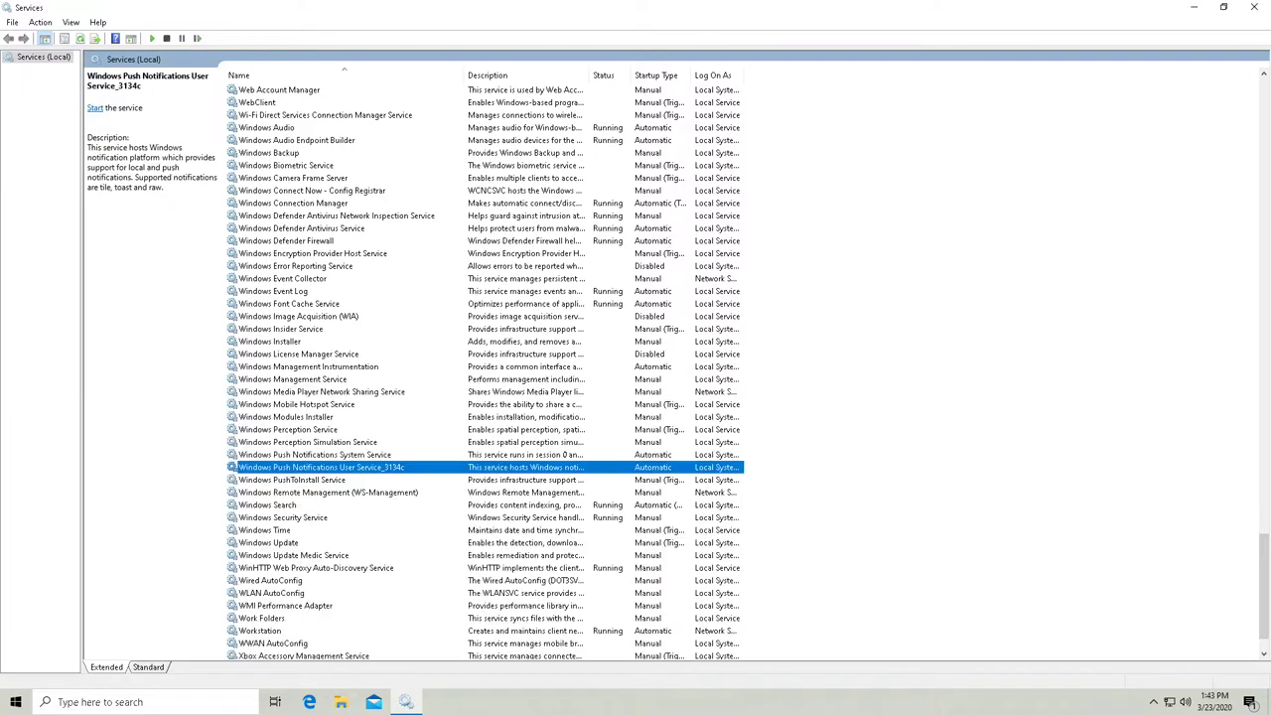
- Set the startup type of the Windows Push Notifications System Service to Disabled and save the change
{"action": "left_click", "coordinate": [364, 455]}
{"action": "right_click", "coordinate": [365, 454]}
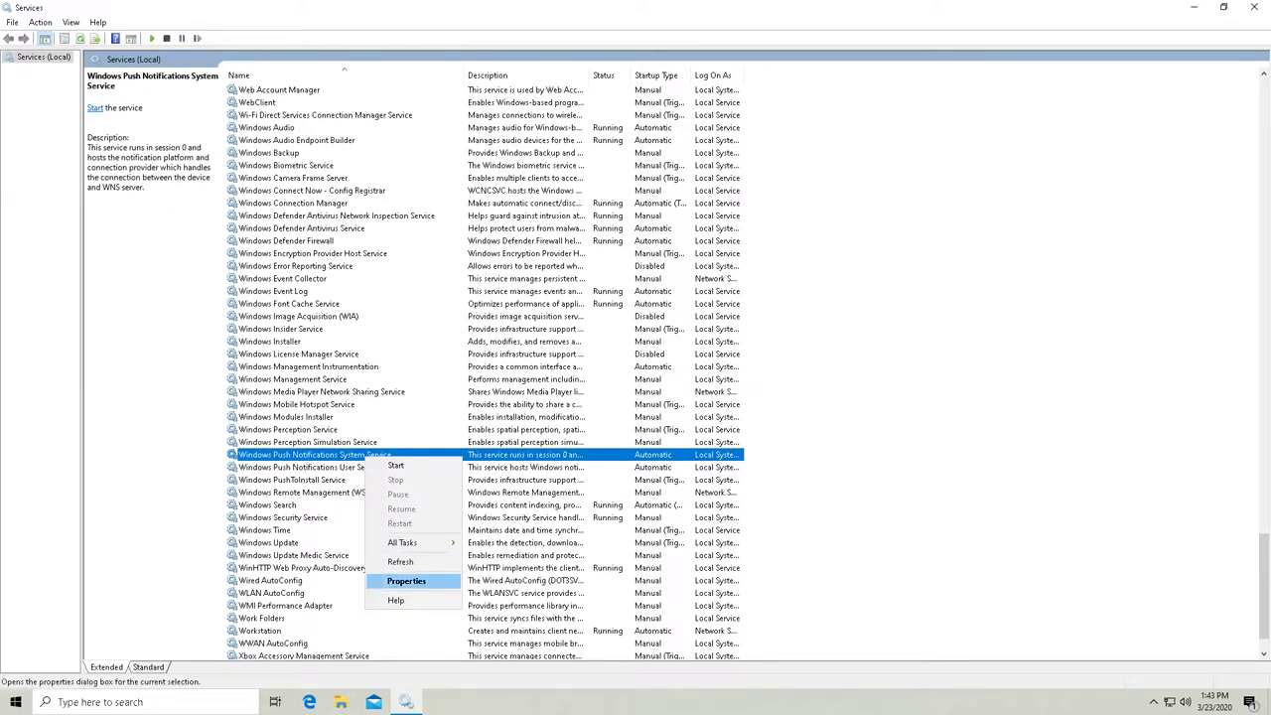
{"action": "left_click", "coordinate": [406, 581]}
{"action": "left_click", "coordinate": [611, 250]}
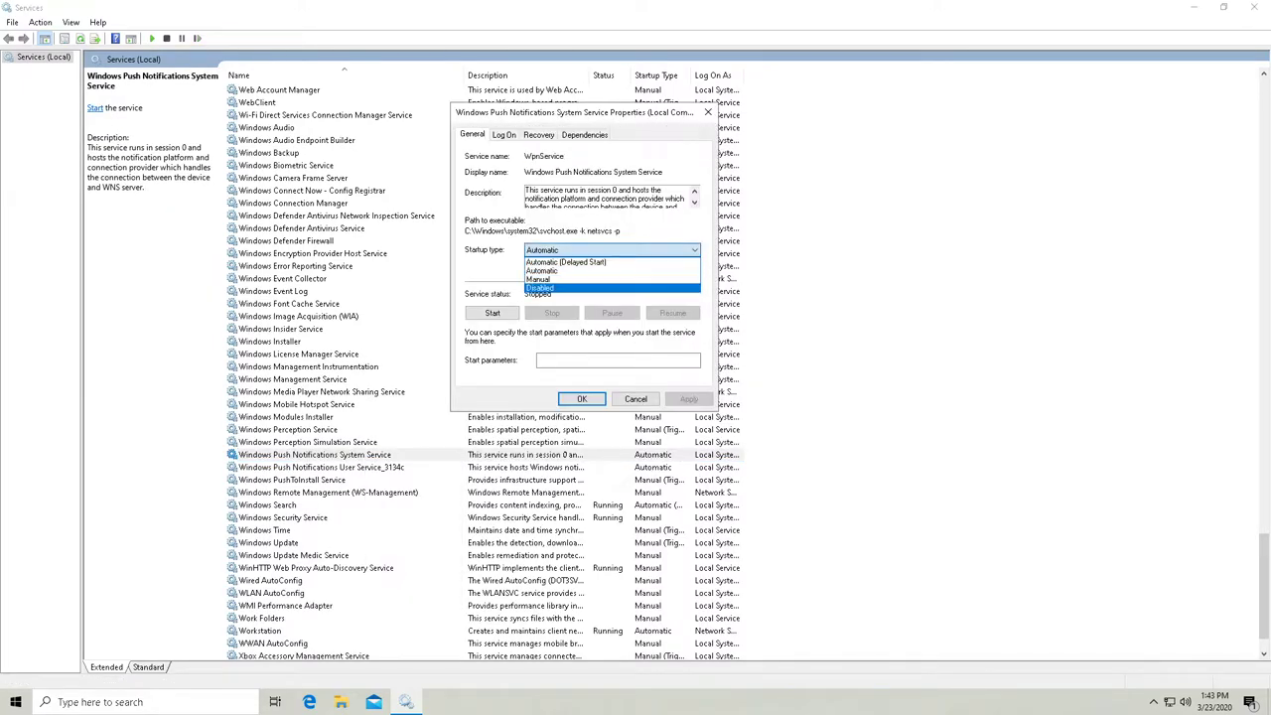
{"action": "left_click", "coordinate": [541, 287]}
{"action": "left_click", "coordinate": [688, 399]}
{"action": "left_click", "coordinate": [581, 399]}
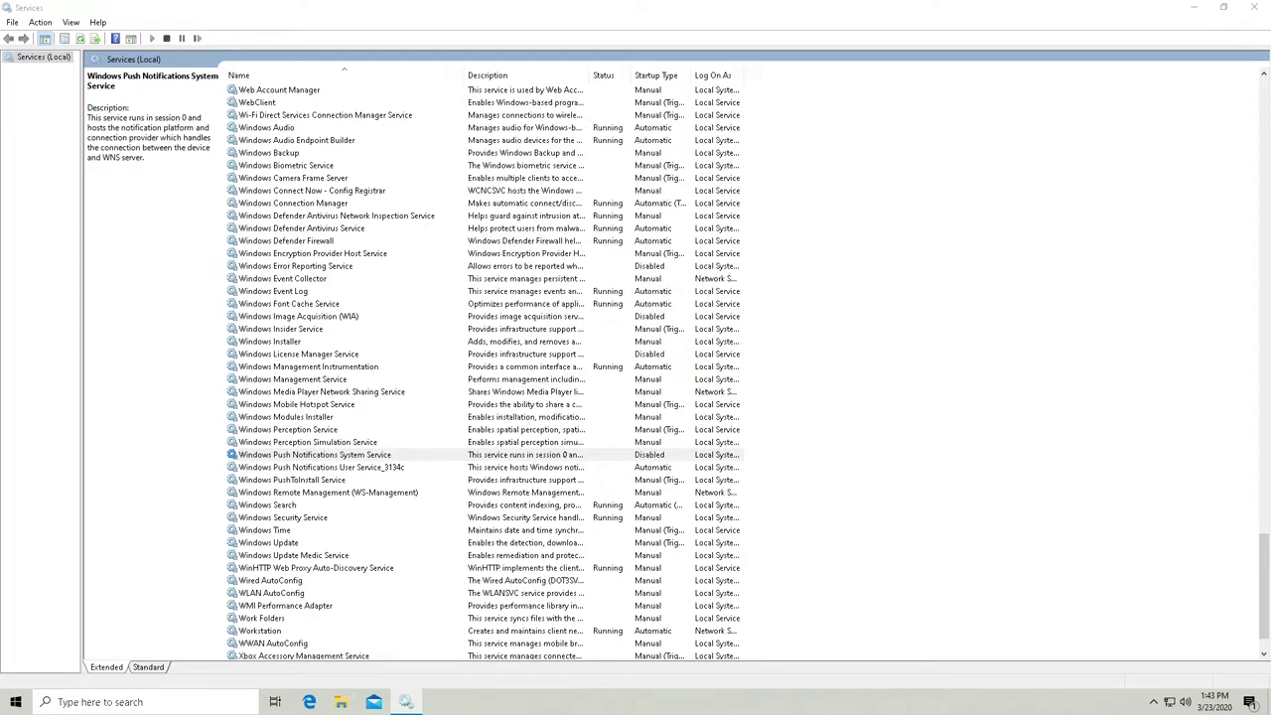
- Try to set the startup type of the Windows Push Notifications User Service_3134c to Disabled
{"action": "left_click", "coordinate": [327, 467]}
{"action": "right_click", "coordinate": [328, 466]}
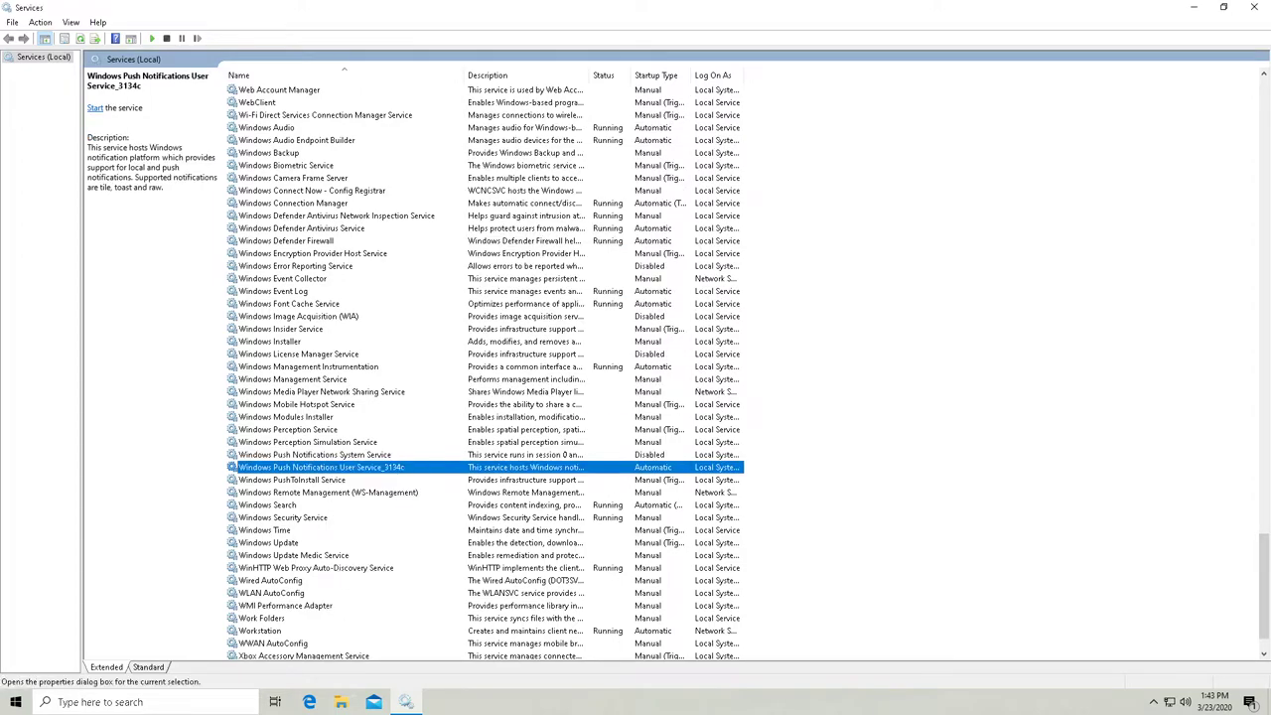
{"action": "left_click", "coordinate": [359, 590]}
{"action": "left_click", "coordinate": [611, 250]}
{"action": "left_click", "coordinate": [541, 288]}
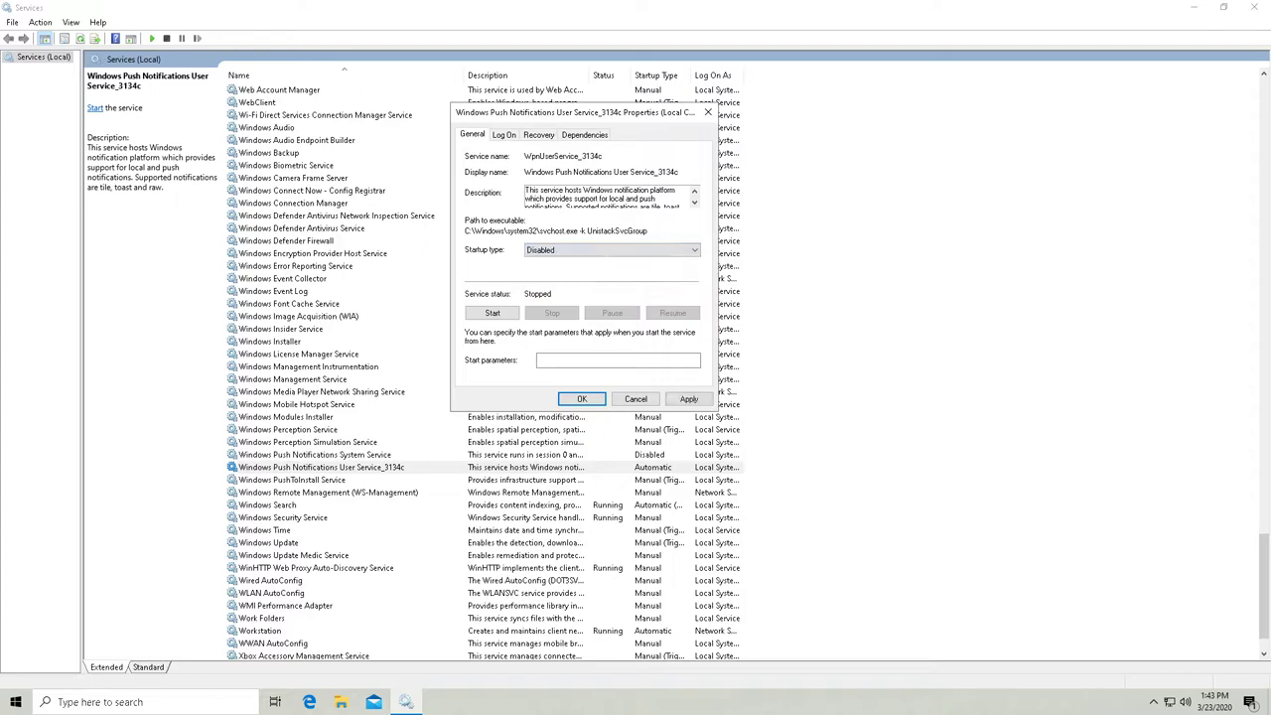
{"action": "left_click", "coordinate": [688, 398]}
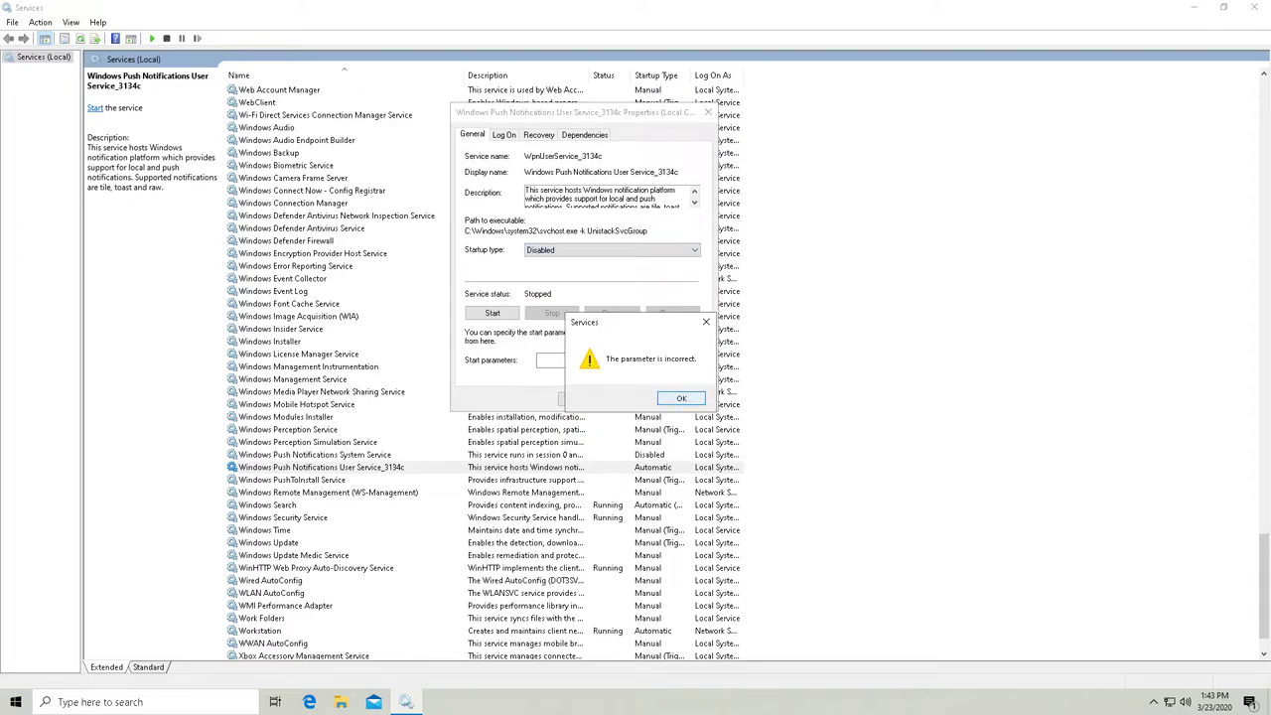
{"action": "left_click", "coordinate": [681, 398]}
{"action": "left_click", "coordinate": [611, 250]}
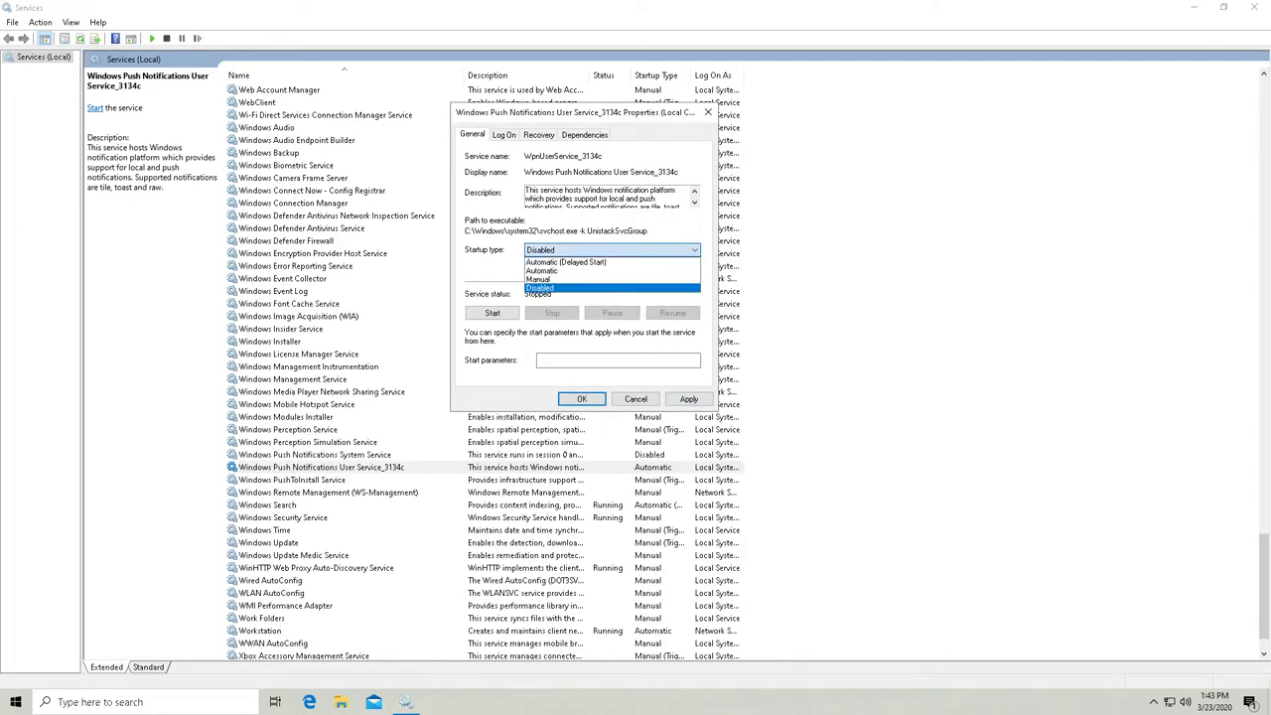
{"action": "left_click", "coordinate": [541, 287]}
{"action": "left_click", "coordinate": [688, 399]}
{"action": "left_click", "coordinate": [683, 400]}
- Try to apply the Manual startup type to the Windows Push Notifications User Service_3134c, then discard the property changes
{"action": "left_click", "coordinate": [611, 250]}
{"action": "left_click", "coordinate": [537, 279]}
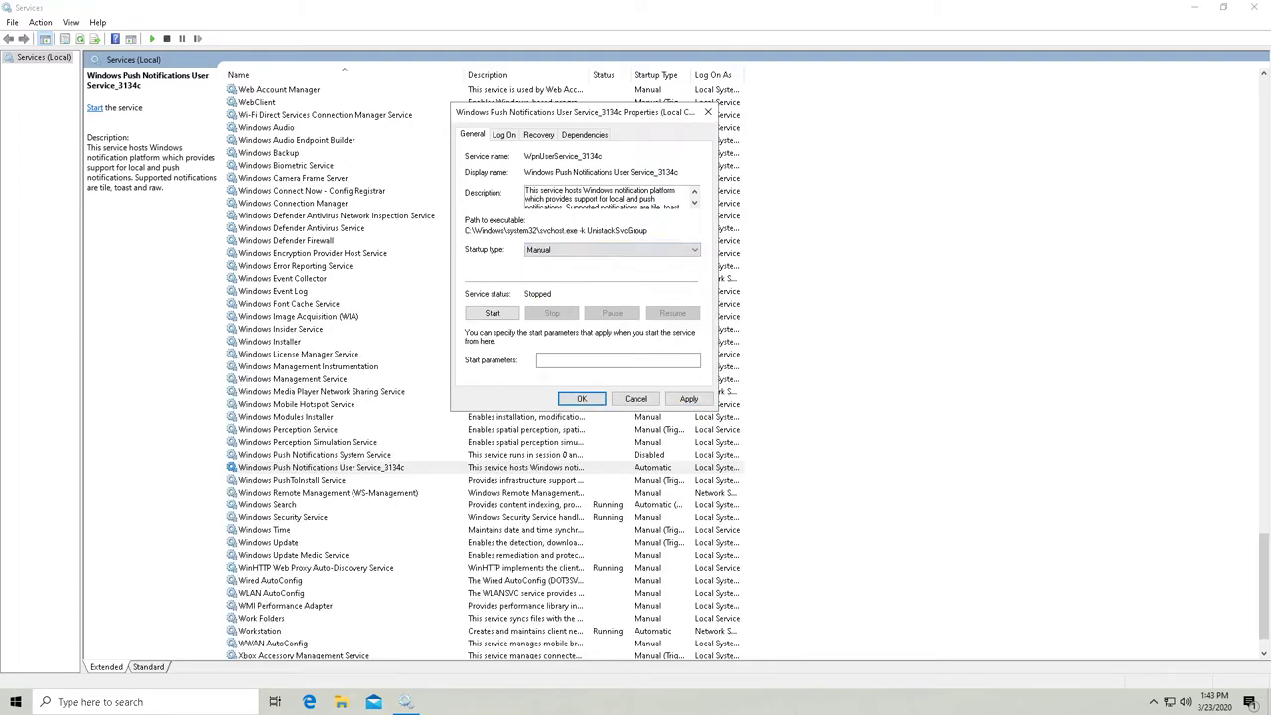
{"action": "left_click", "coordinate": [688, 399]}
{"action": "left_click", "coordinate": [681, 398]}
{"action": "left_click", "coordinate": [611, 249]}
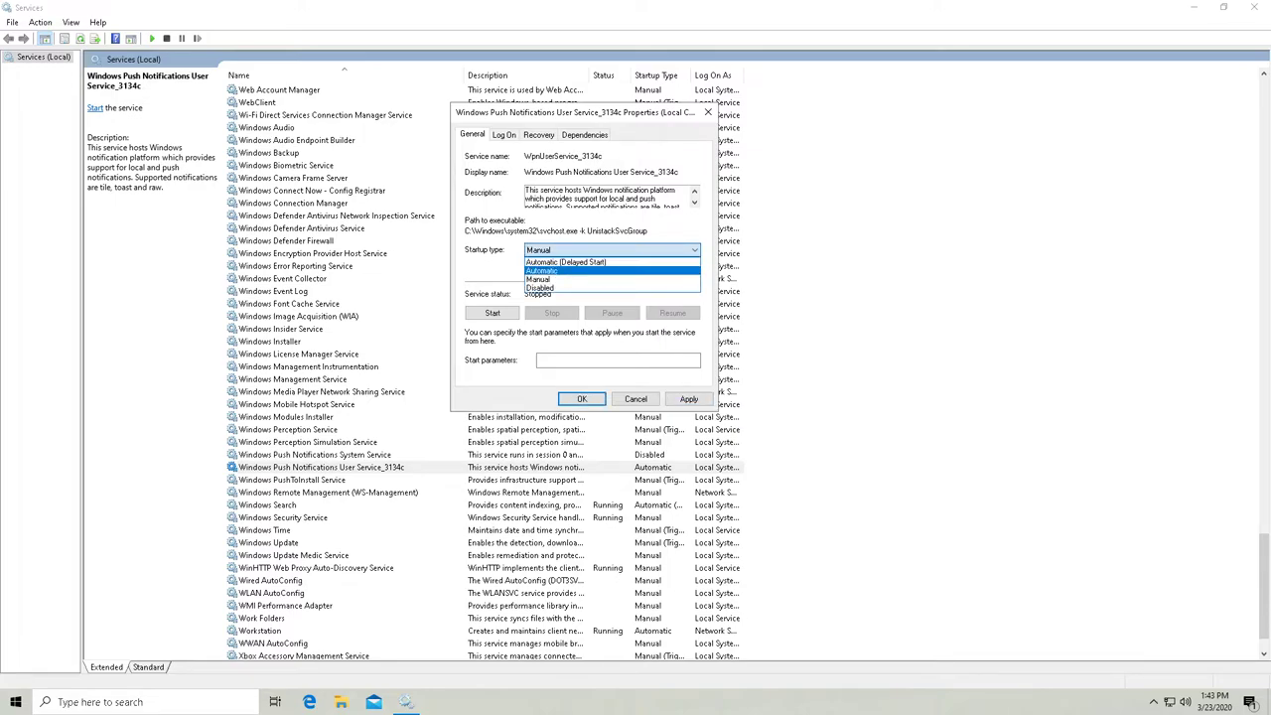
{"action": "left_click", "coordinate": [541, 270]}
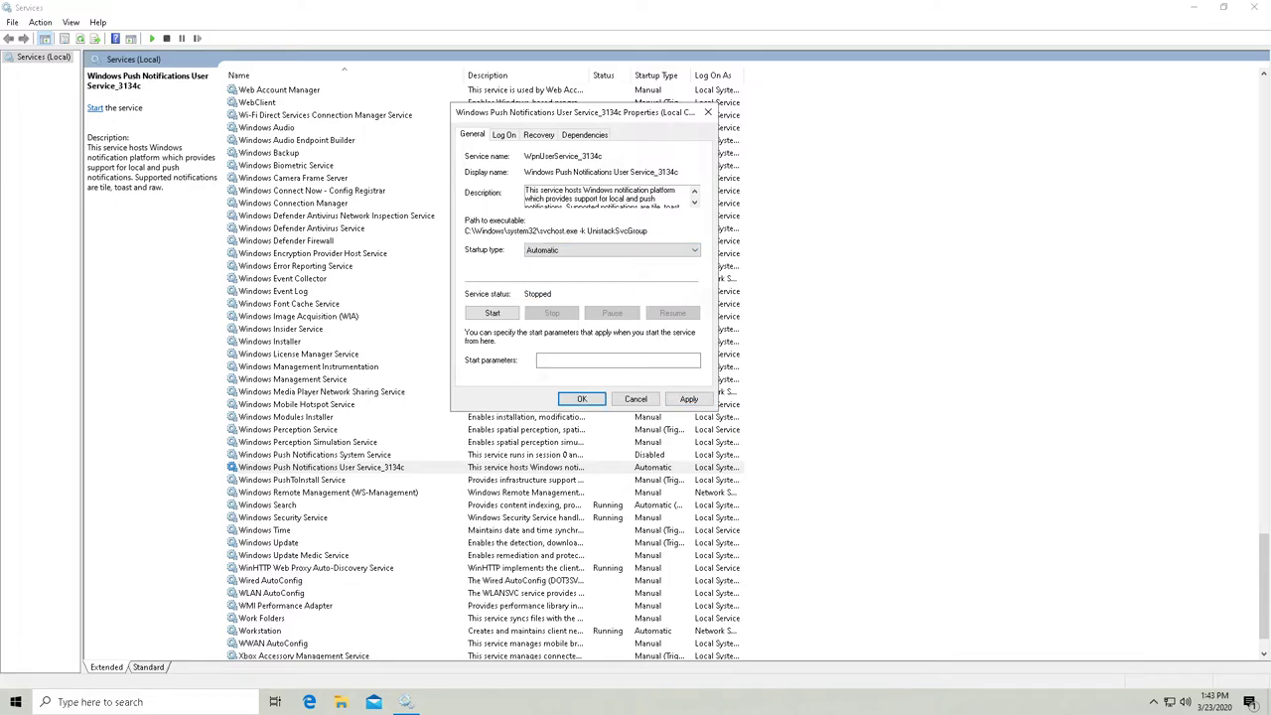
{"action": "left_click", "coordinate": [634, 398]}
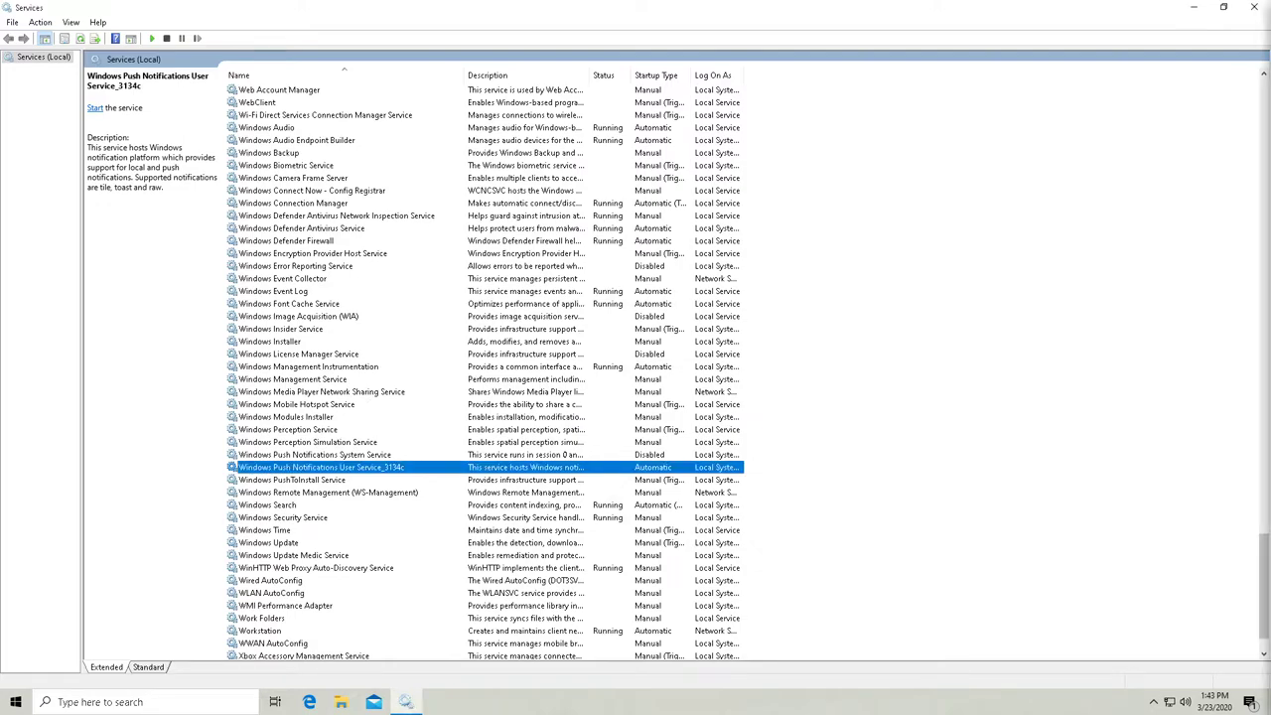
- Set the startup type of the Windows Search service to Disabled and save the change
{"action": "left_click", "coordinate": [267, 504]}
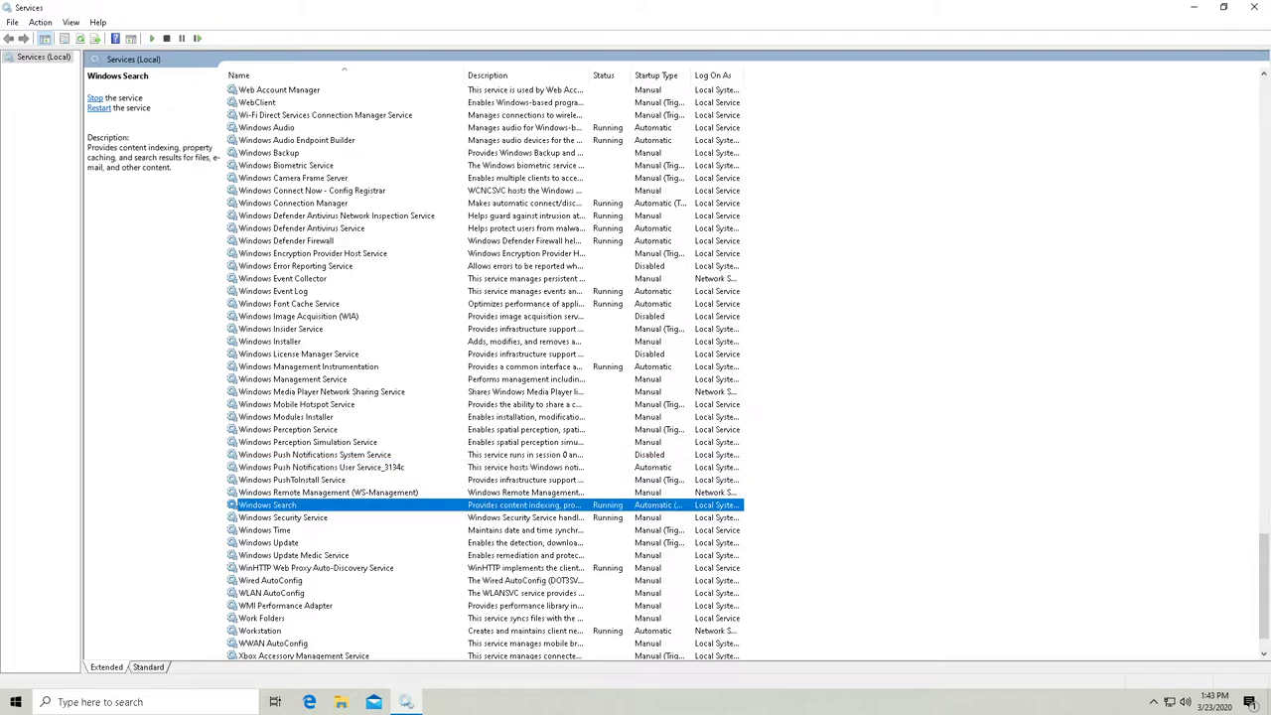
{"action": "right_click", "coordinate": [273, 505]}
{"action": "left_click", "coordinate": [297, 624]}
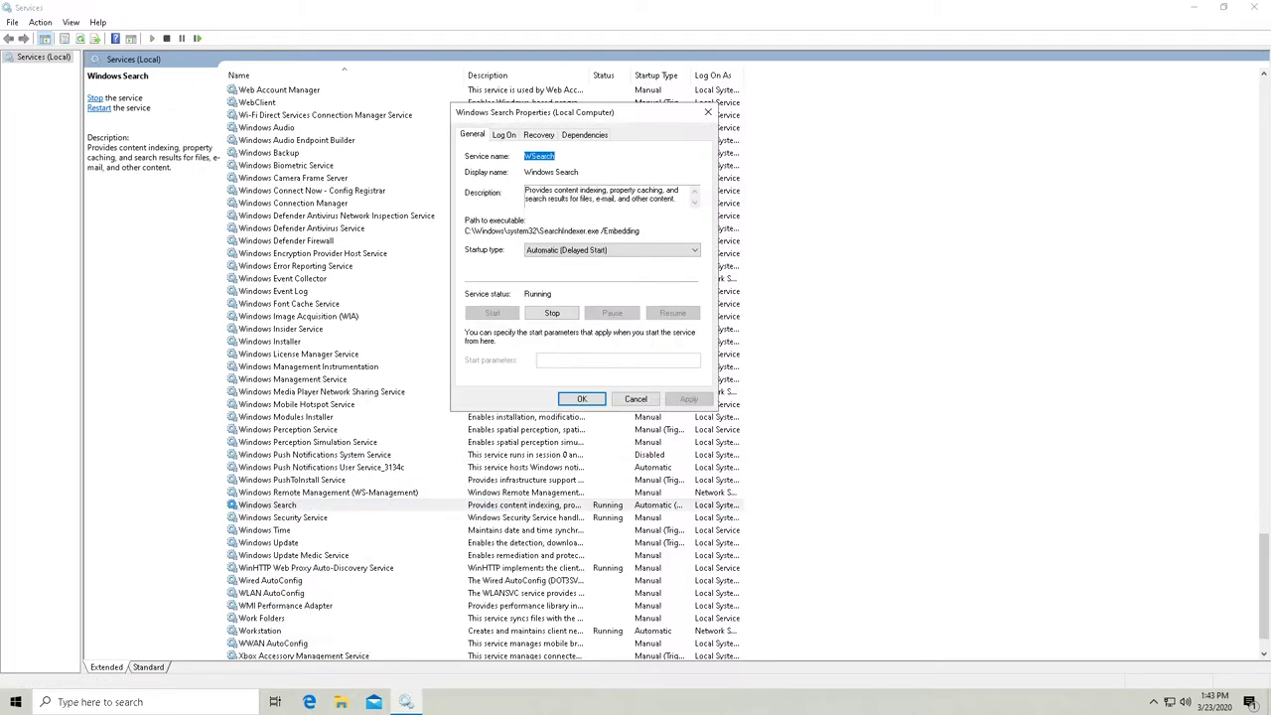
{"action": "left_click", "coordinate": [610, 249]}
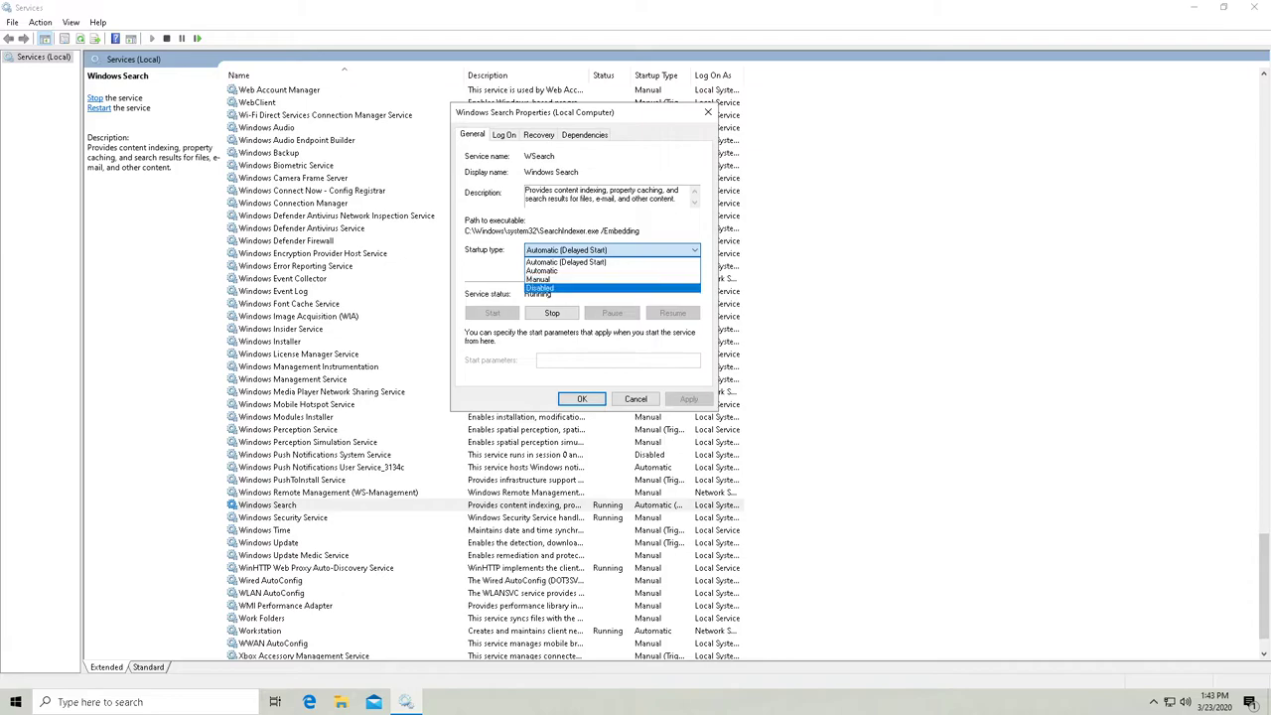
{"action": "left_click", "coordinate": [539, 287]}
{"action": "left_click", "coordinate": [689, 398]}
{"action": "left_click", "coordinate": [582, 398]}
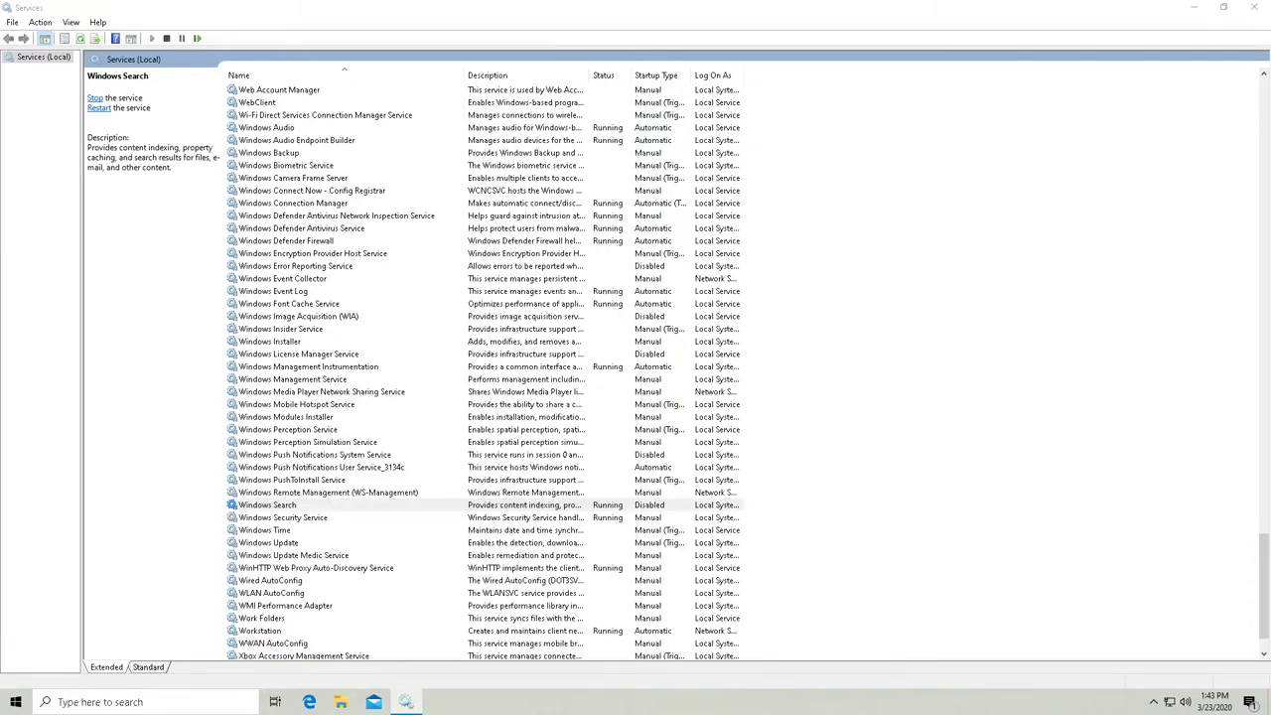
- Stop the running Windows Search service
{"action": "right_click", "coordinate": [523, 507]}
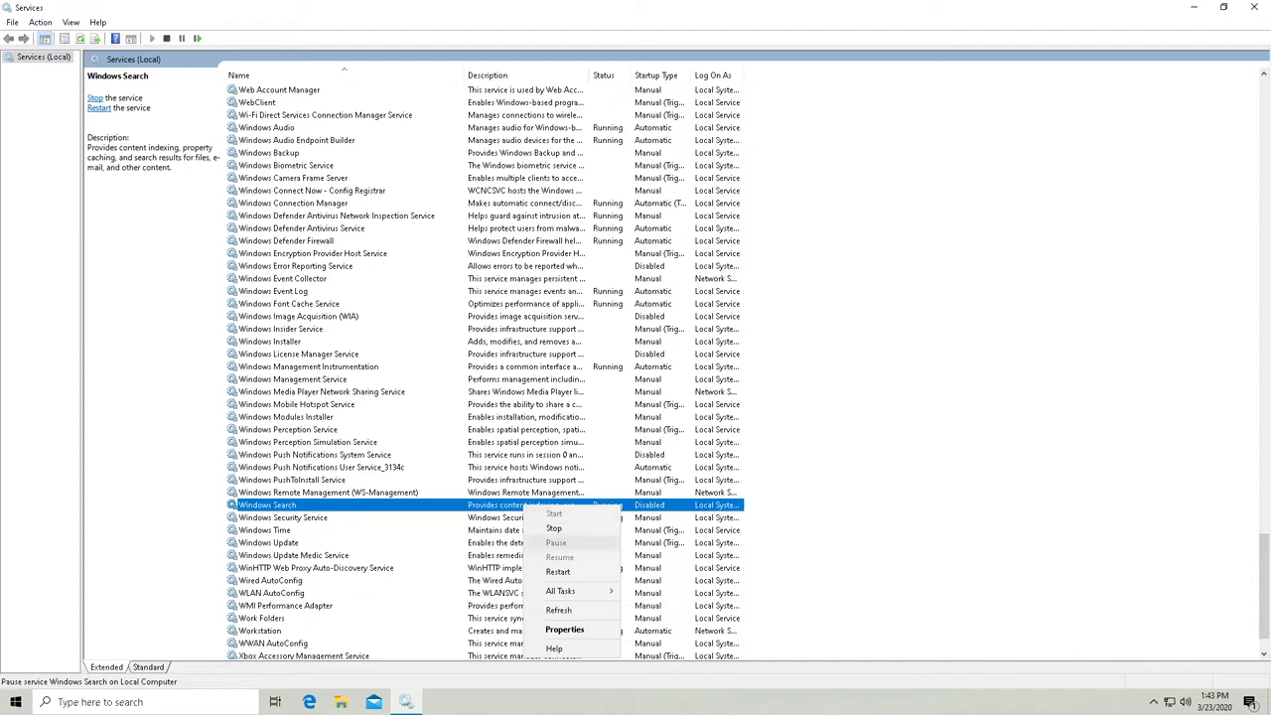
{"action": "left_click", "coordinate": [553, 528]}
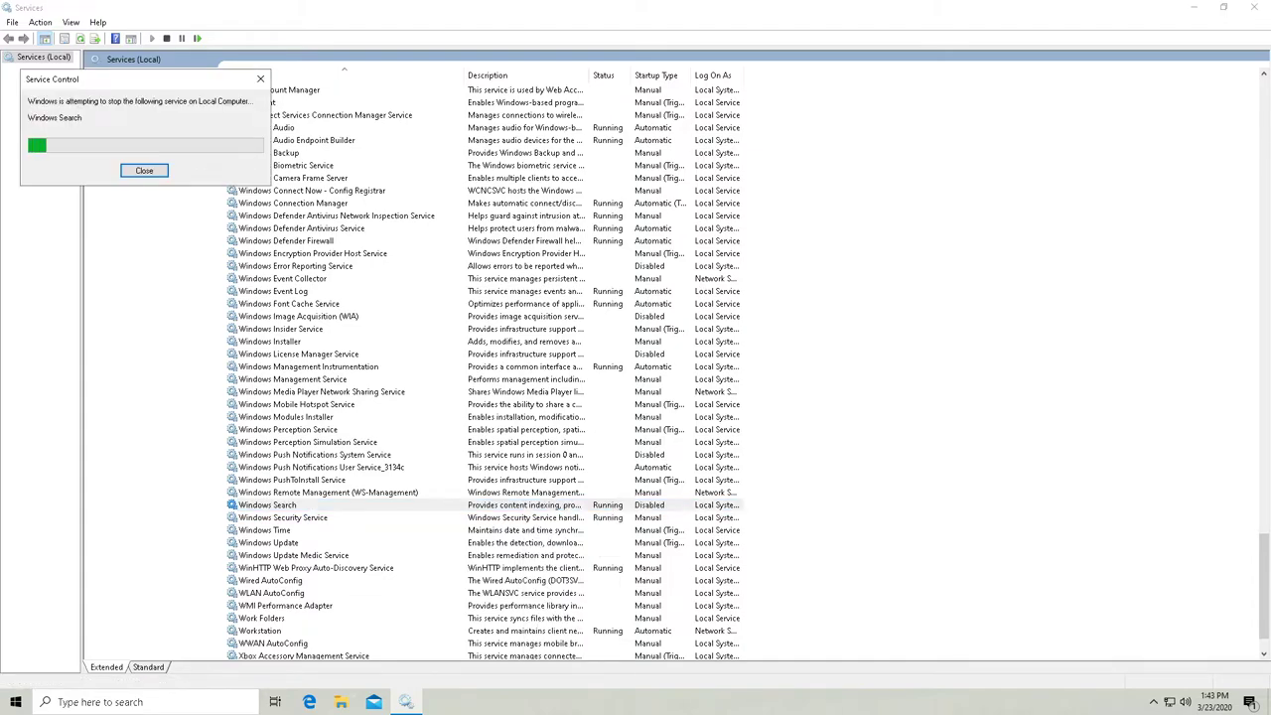
{"action": "left_click", "coordinate": [526, 517]}
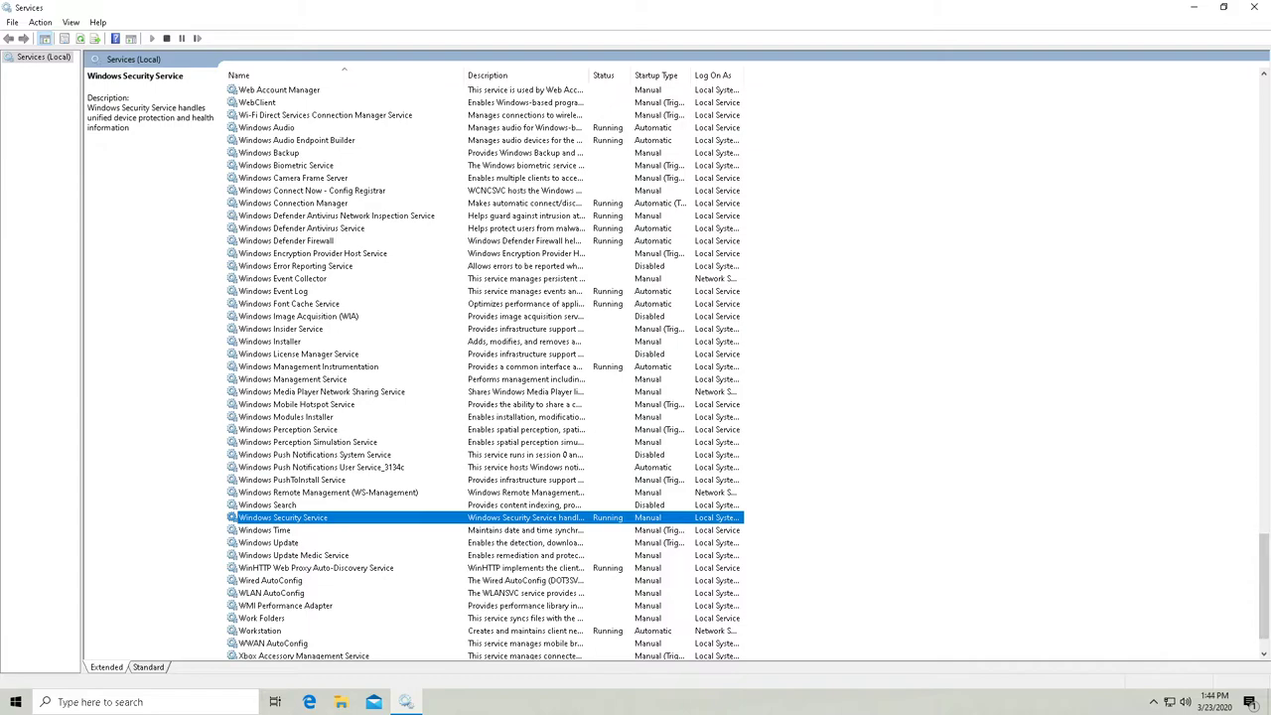
- Set the startup type of the Windows Update service to Disabled and save the change
{"action": "right_click", "coordinate": [286, 542]}
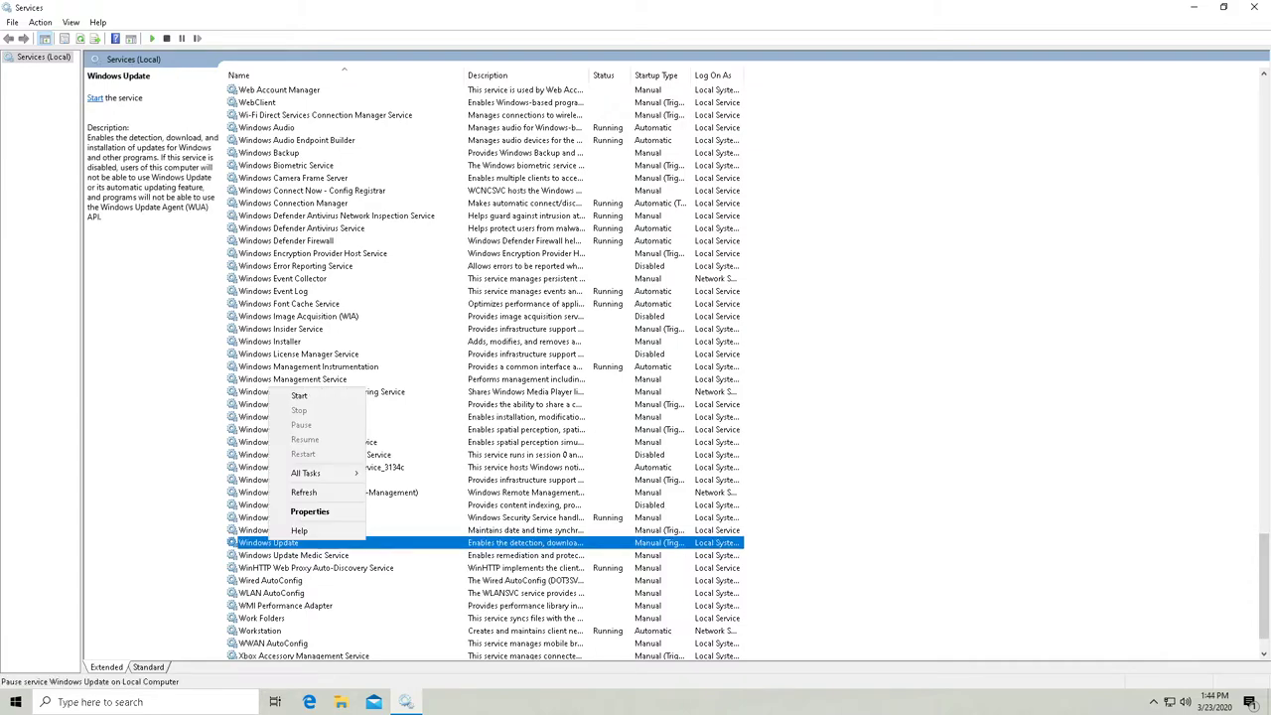
{"action": "left_click", "coordinate": [310, 512]}
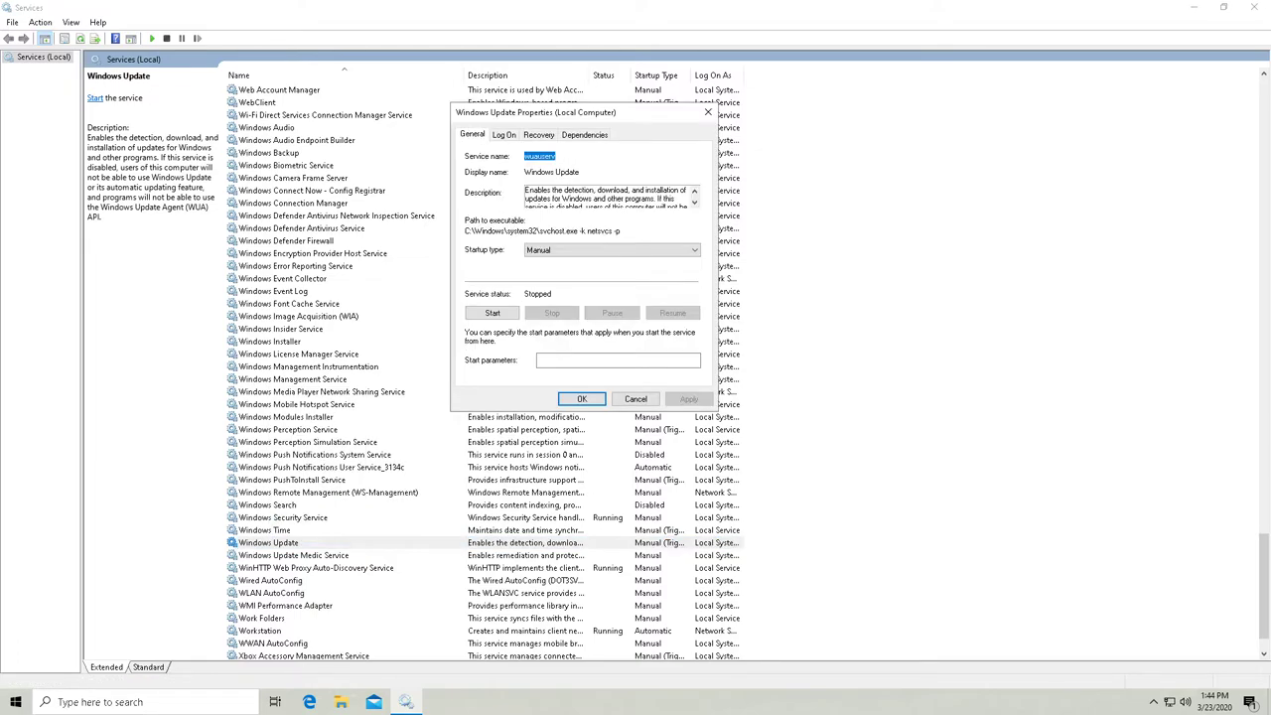
{"action": "left_click", "coordinate": [611, 249]}
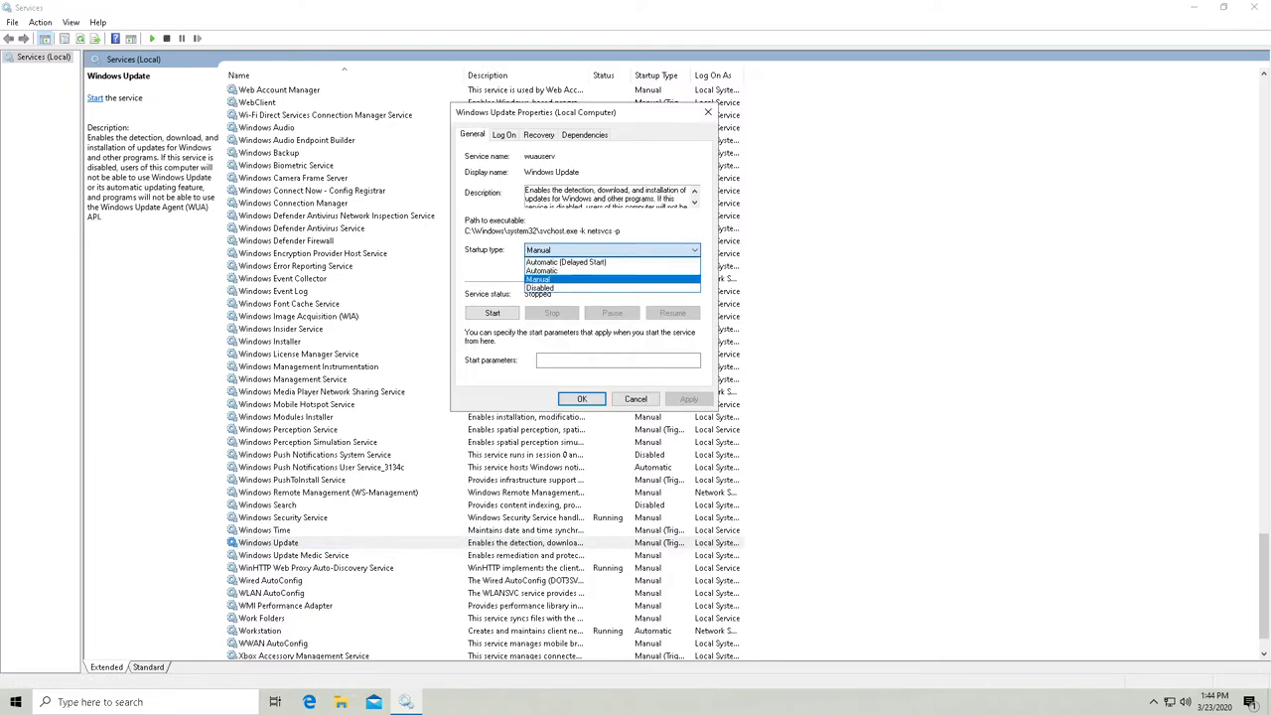
{"action": "left_click", "coordinate": [539, 287]}
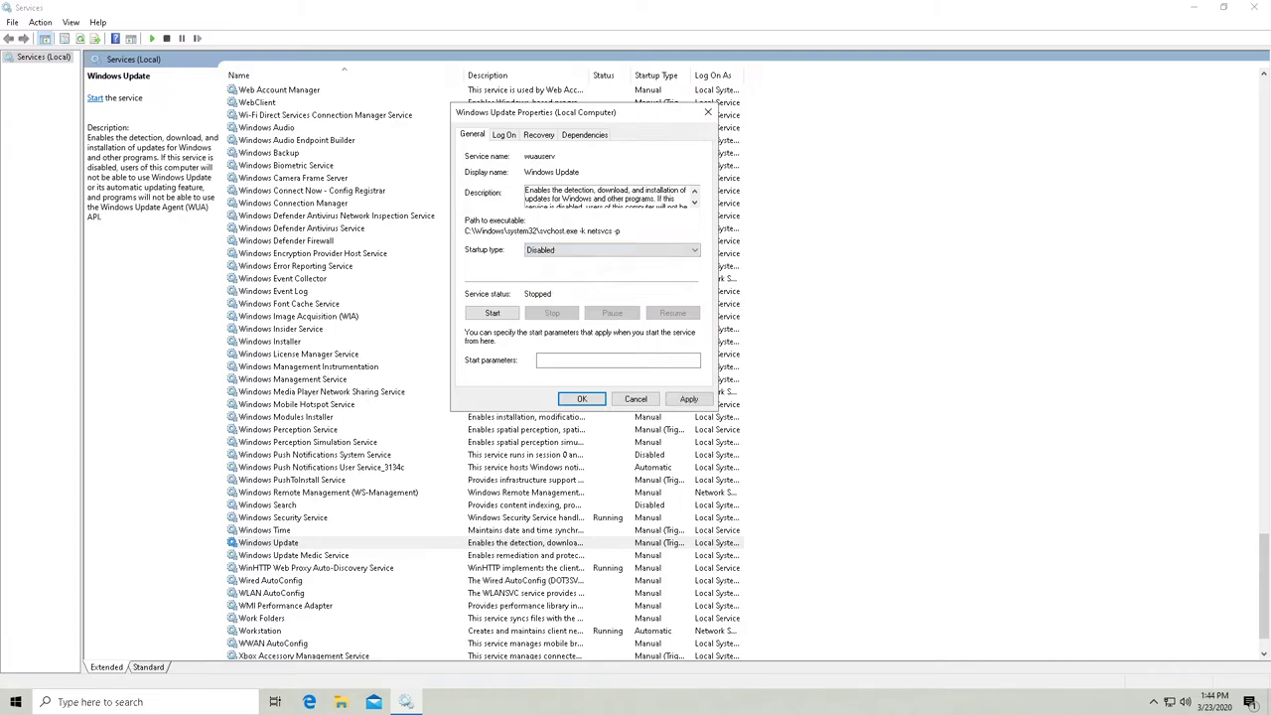
{"action": "left_click", "coordinate": [688, 398]}
{"action": "left_click", "coordinate": [582, 398]}
{"action": "right_click", "coordinate": [526, 543]}
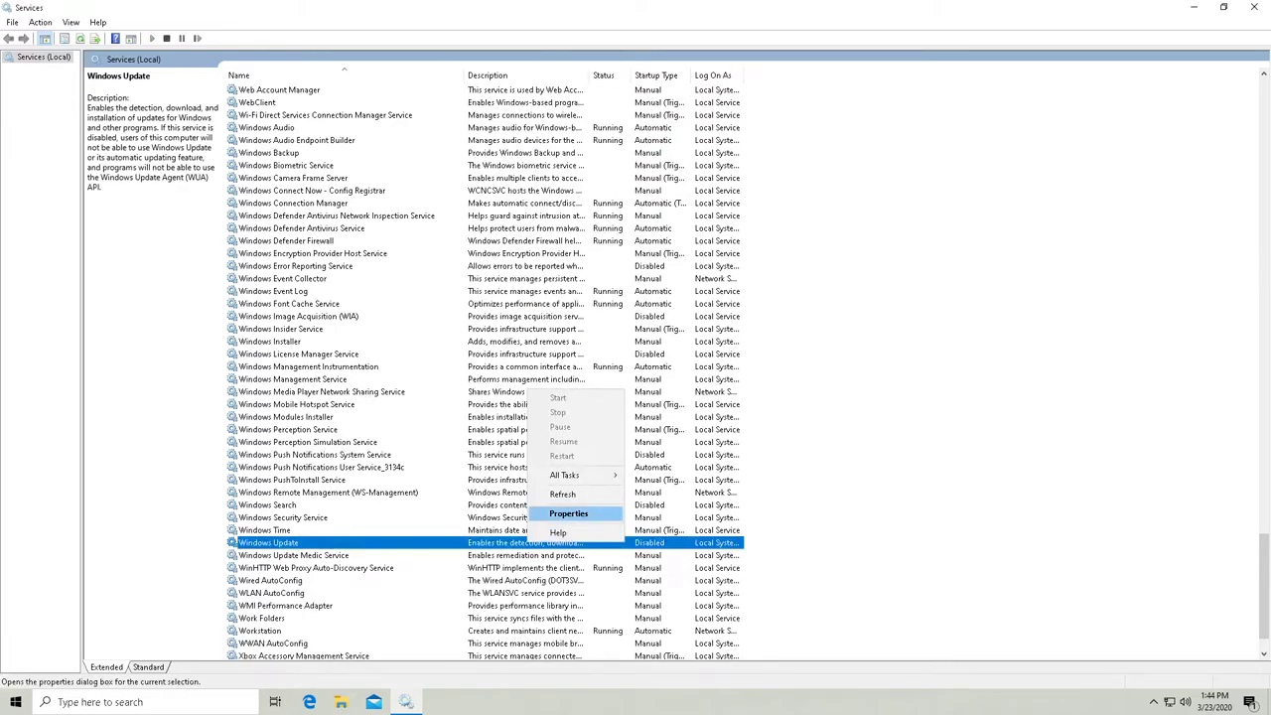
{"action": "key", "text": "Escape"}
{"action": "right_click", "coordinate": [478, 541]}
{"action": "key", "text": "Escape"}
- Close the Services window and return to the desktop
{"action": "left_click_drag", "start_coordinate": [520, 8], "coordinate": [515, 118]}
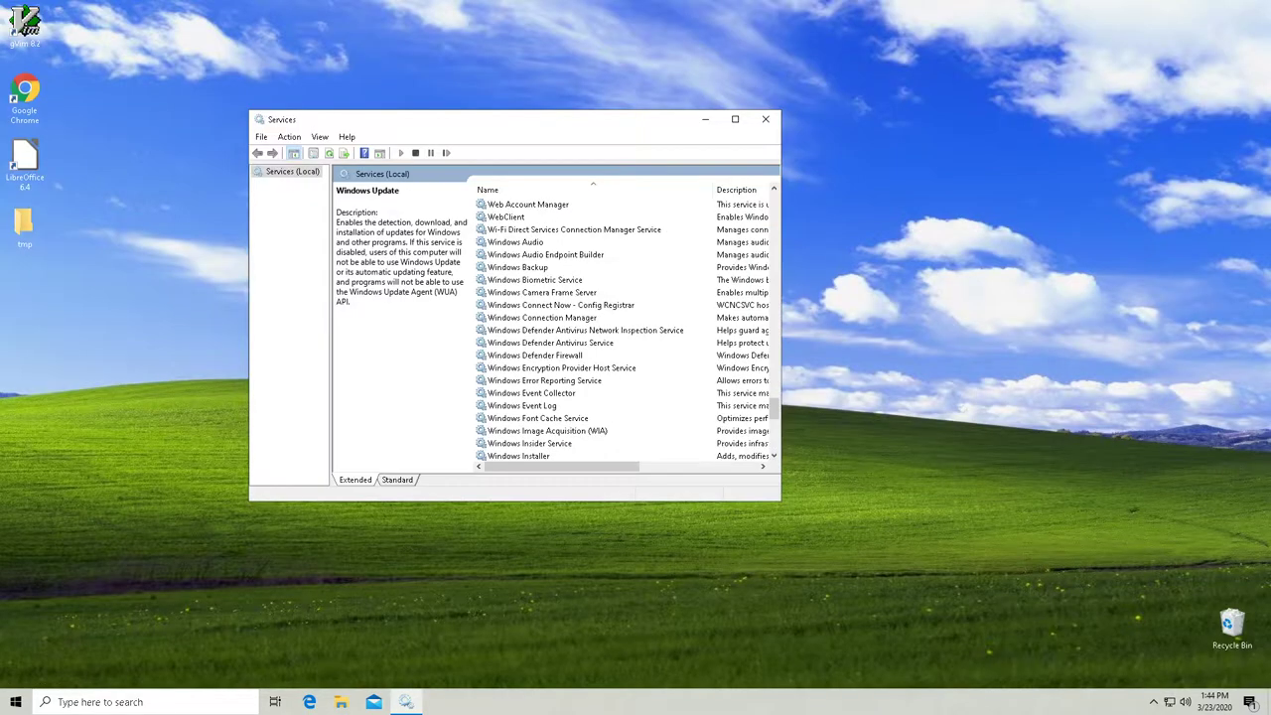
{"action": "left_click", "coordinate": [766, 119]}
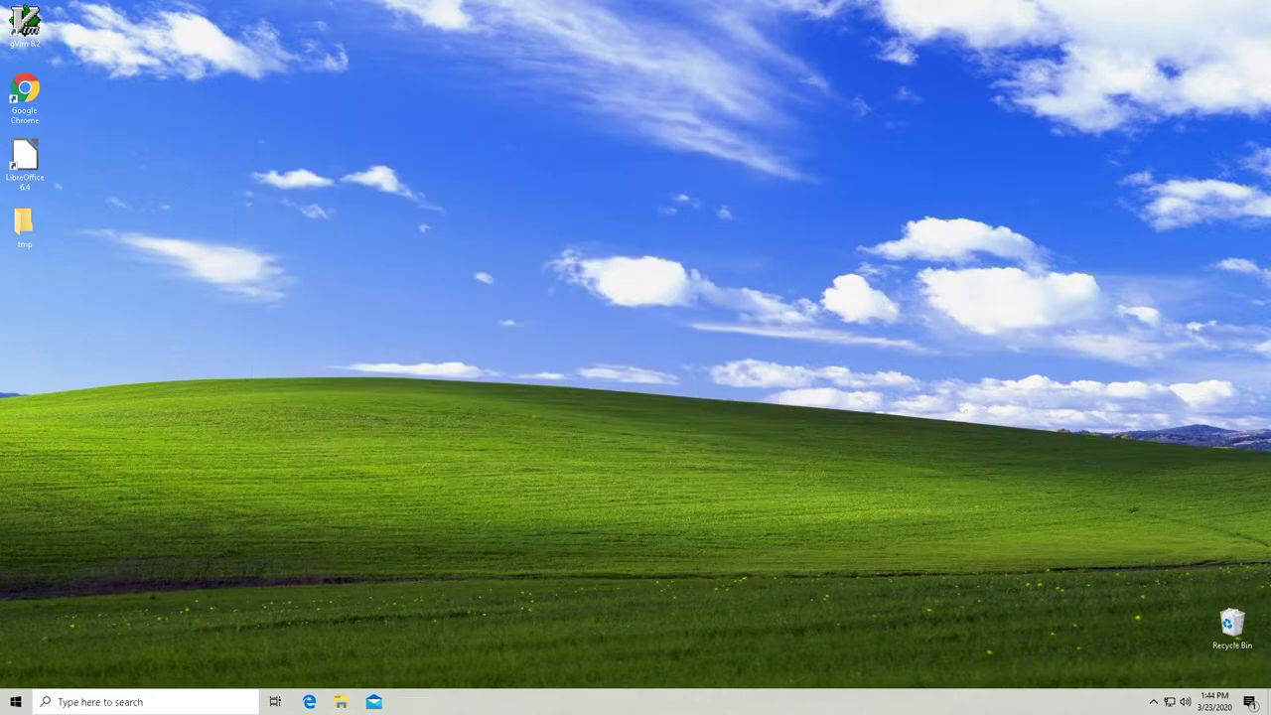